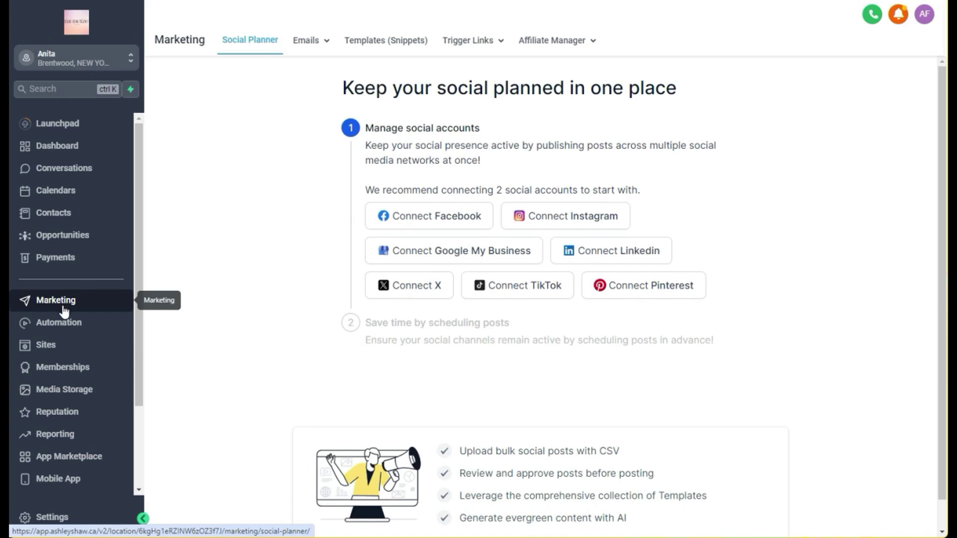
# Open the Courses products under Memberships and start a new product from scratch.
pyautogui.click(69, 374)
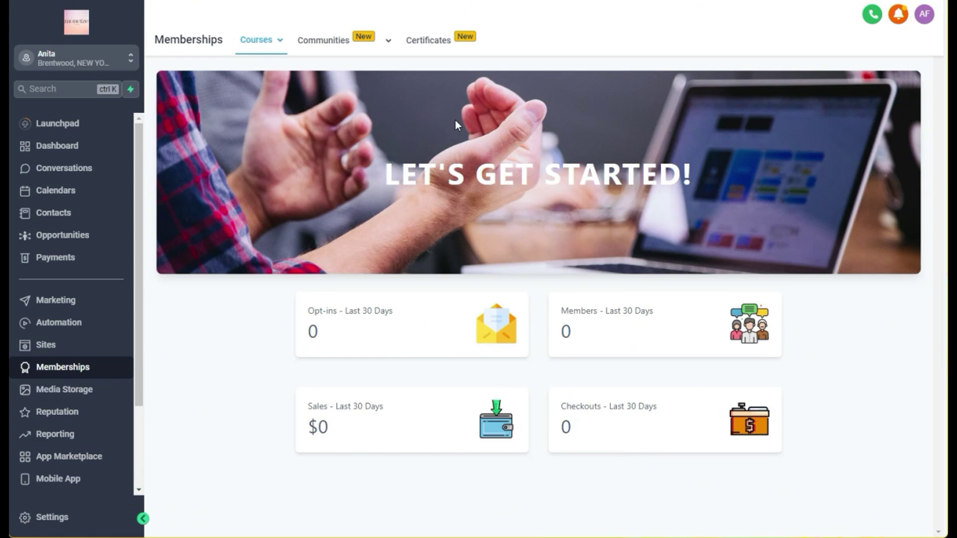
pyautogui.moveTo(269, 44)
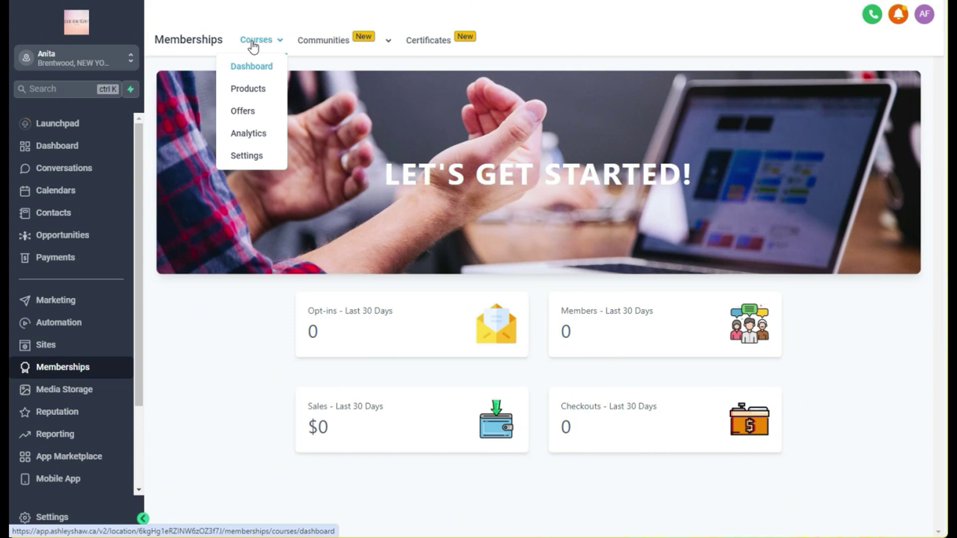
pyautogui.click(253, 90)
pyautogui.click(860, 85)
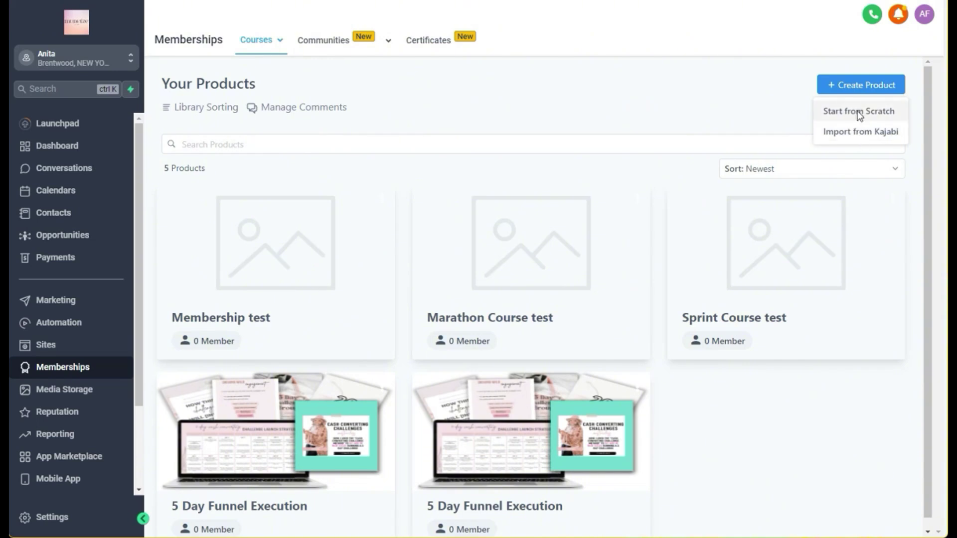
pyautogui.click(858, 113)
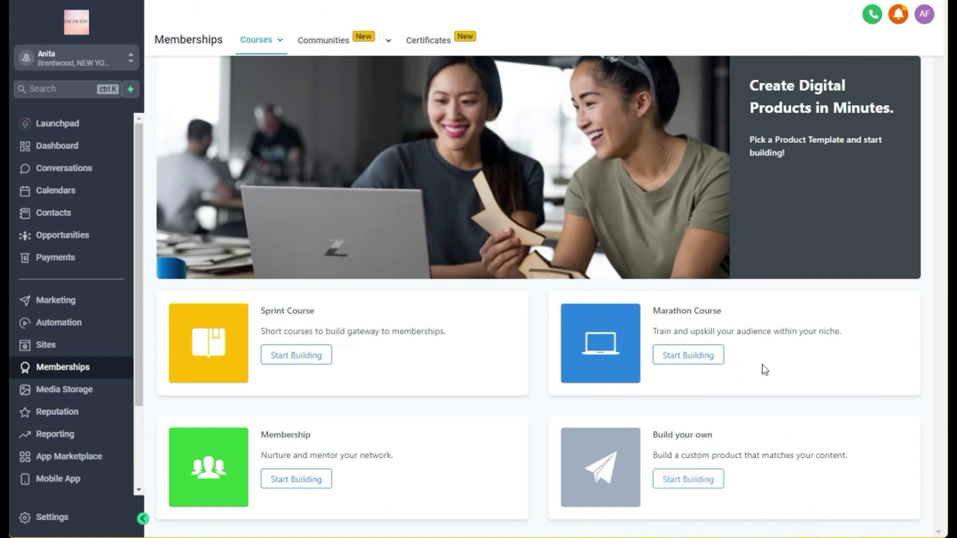
# Create a product from the Marathon Course template with the name Marathon Recording.
pyautogui.click(699, 360)
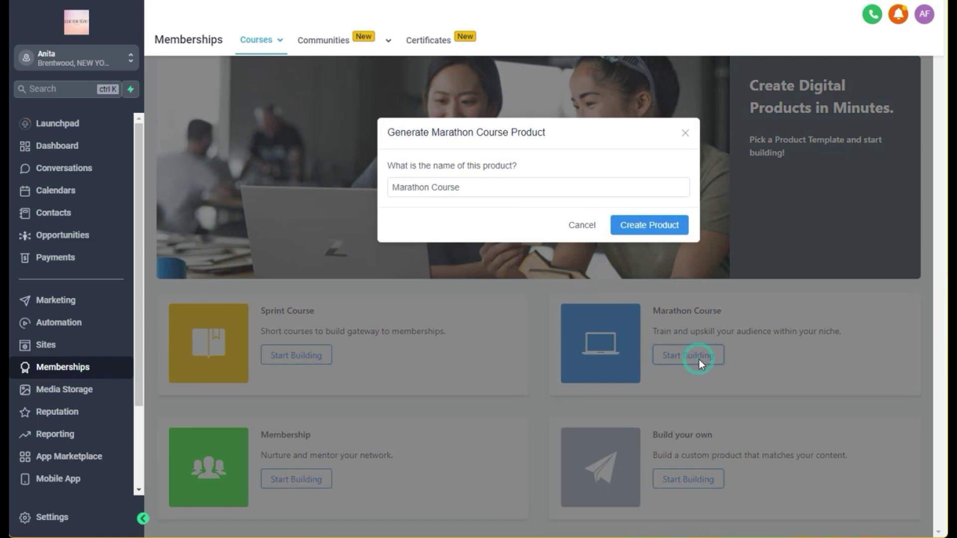
pyautogui.click(491, 187)
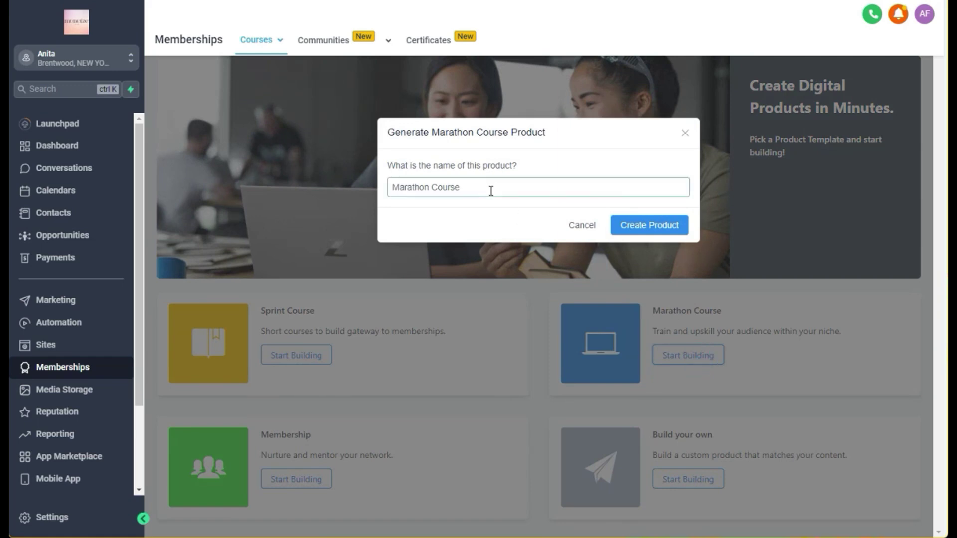
pyautogui.click(491, 186)
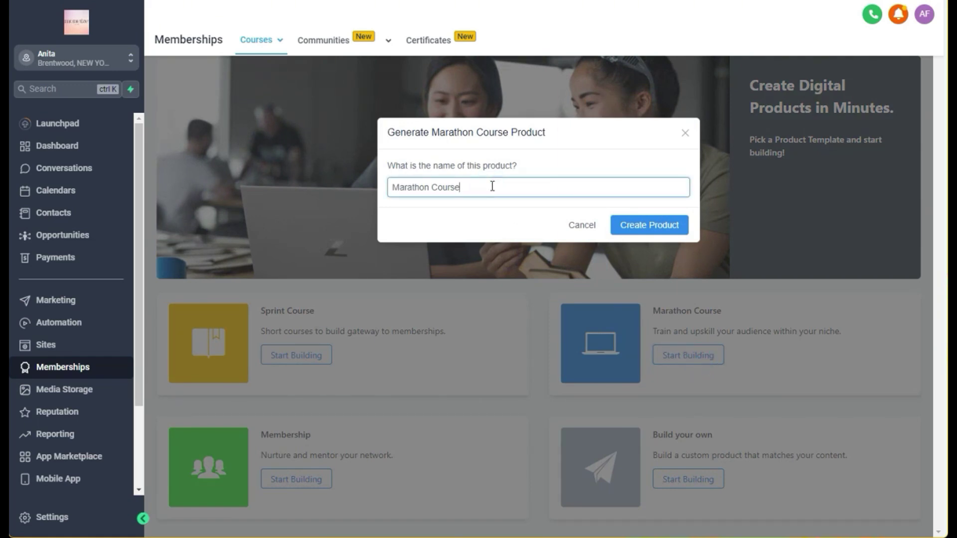
pyautogui.press('BackSpace')
pyautogui.press('BackSpace')
pyautogui.press('BackSpace')
pyautogui.press('BackSpace')
pyautogui.press('BackSpace')
pyautogui.press('BackSpace')
pyautogui.write('Redording')
pyautogui.click(620, 228)
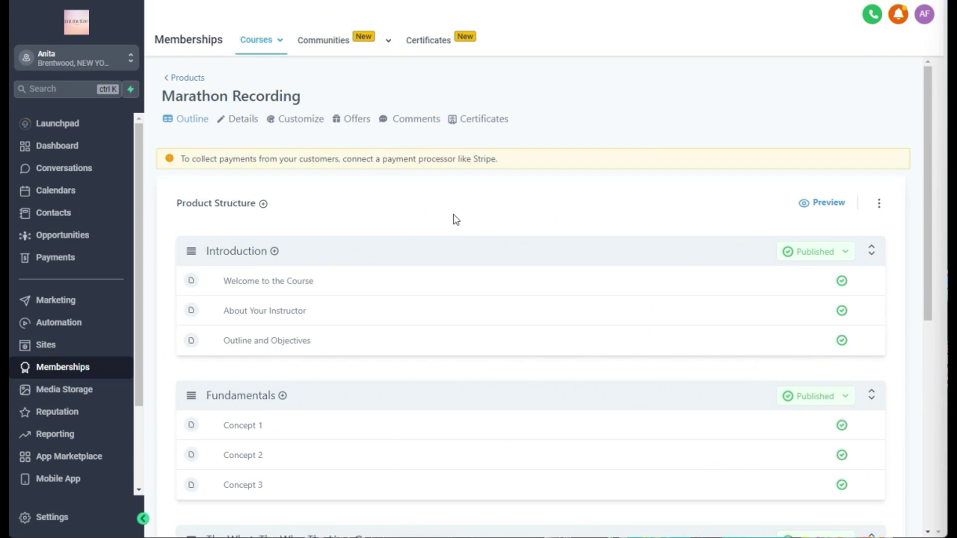
# Set the Introduction and Fundamentals categories of the course outline to Draft.
pyautogui.scroll(-3, 454, 219)
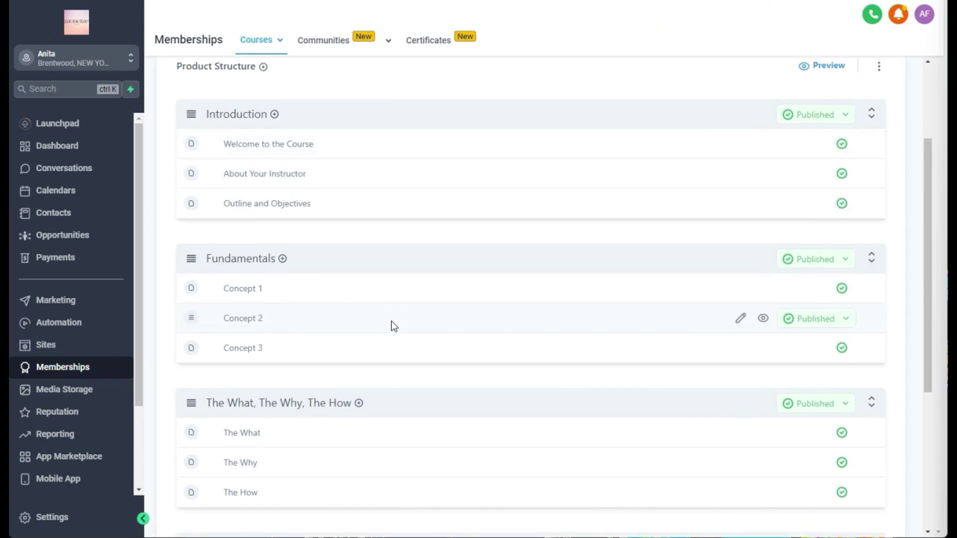
pyautogui.scroll(-5, 392, 323)
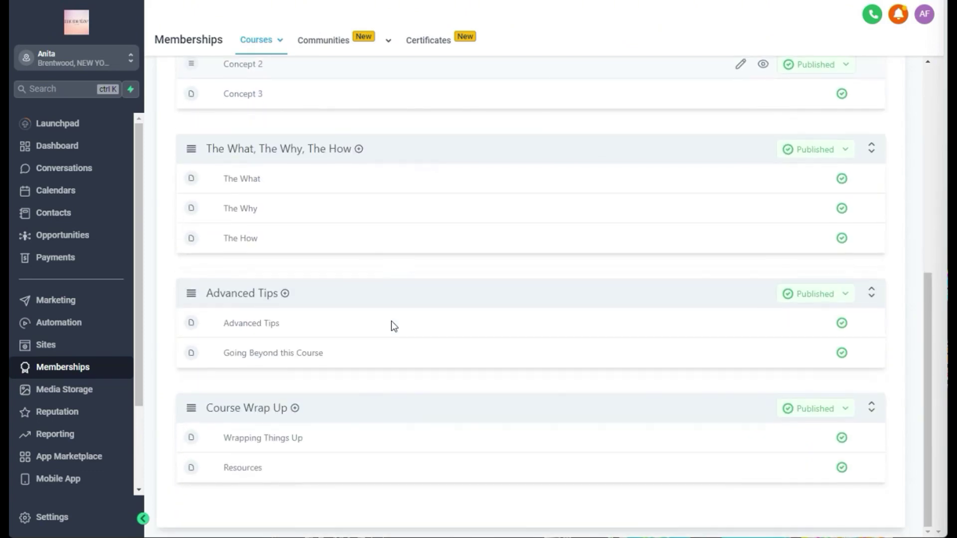
pyautogui.scroll(7, 393, 324)
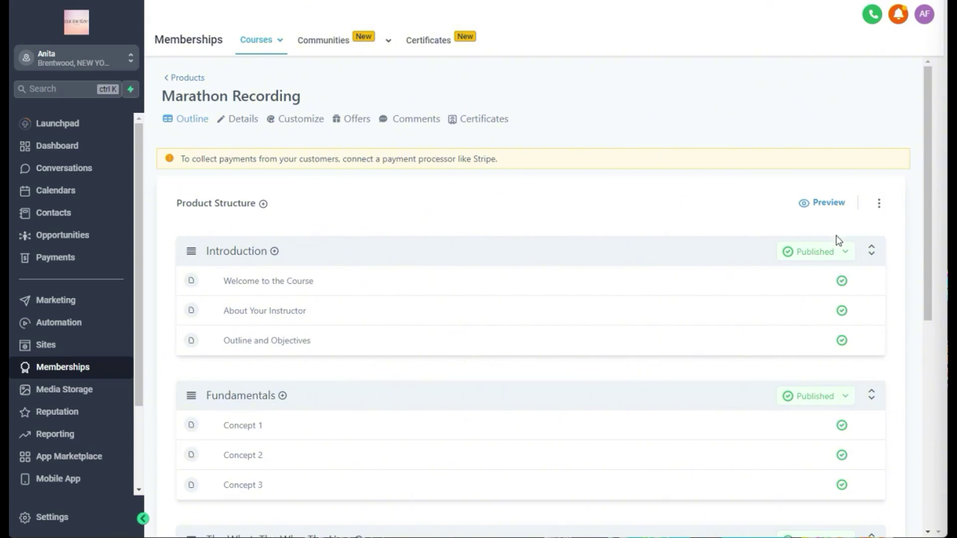
pyautogui.click(845, 253)
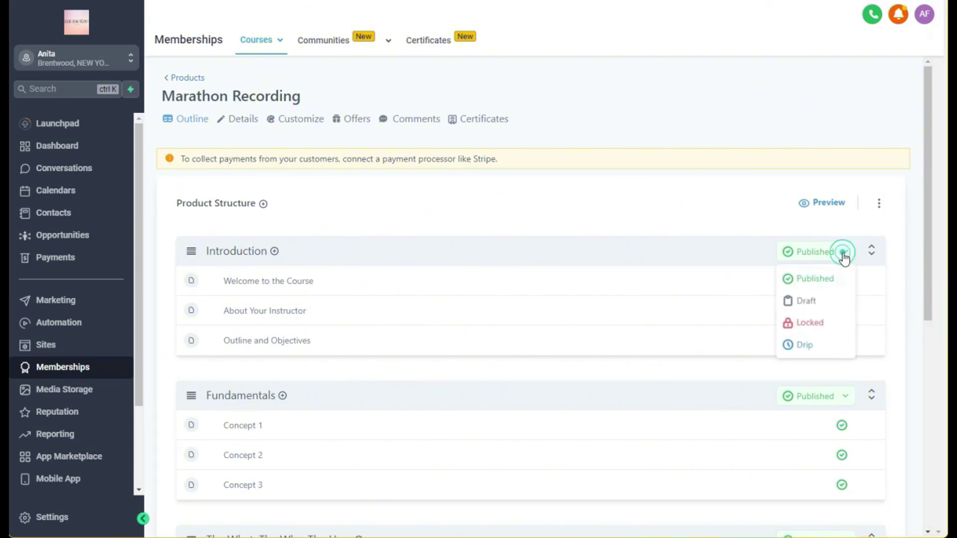
pyautogui.click(808, 302)
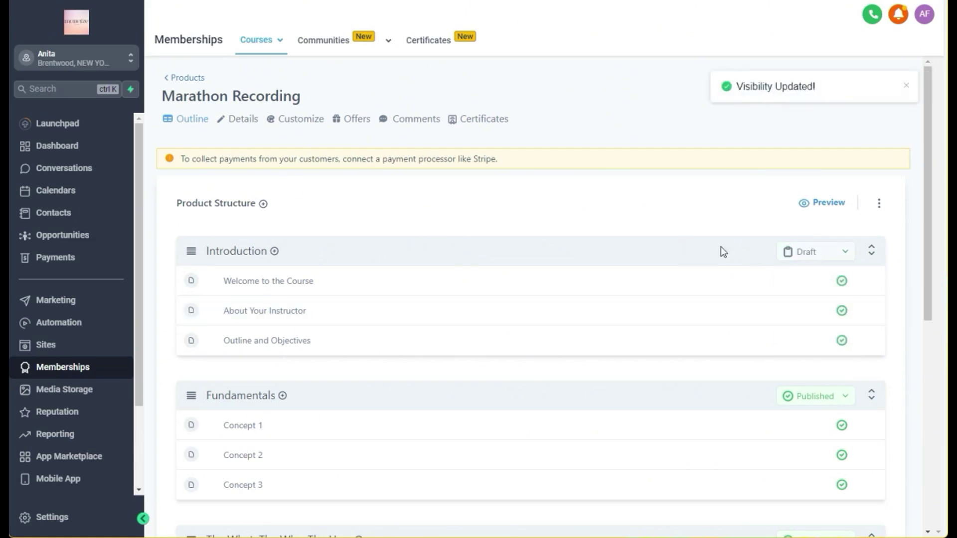
pyautogui.click(849, 399)
pyautogui.click(818, 444)
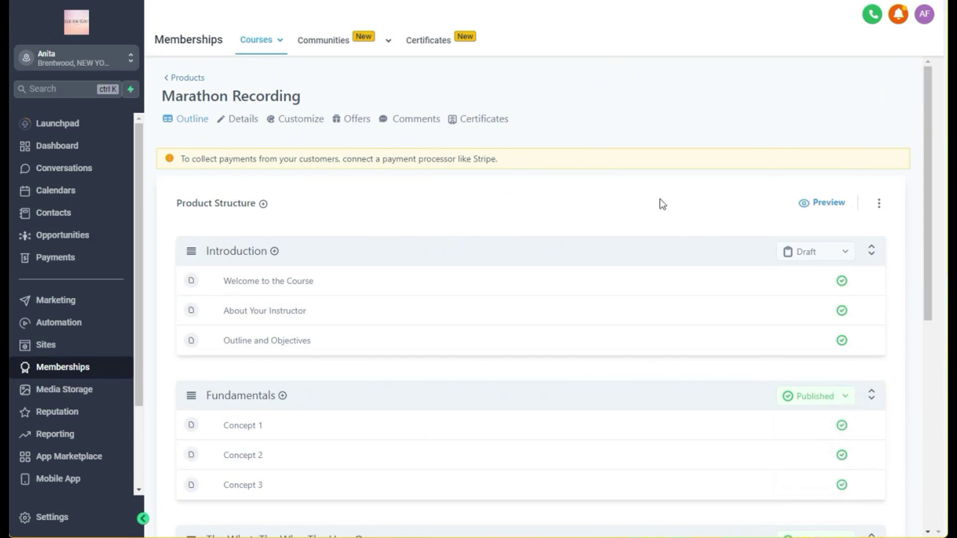
pyautogui.click(880, 204)
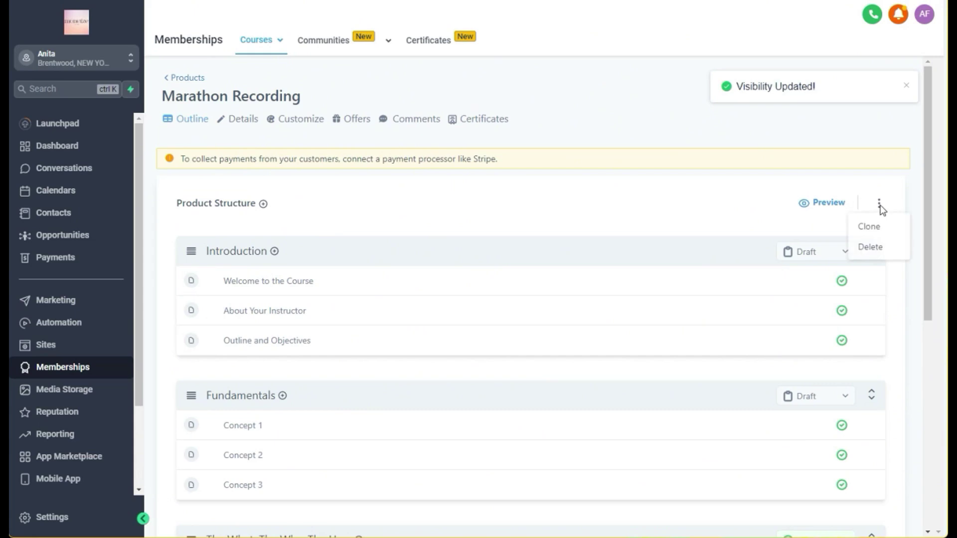
# Set the categories The What, The Why, The How, Advanced Tips and Course Wrap Up to Draft.
pyautogui.scroll(-6, 705, 245)
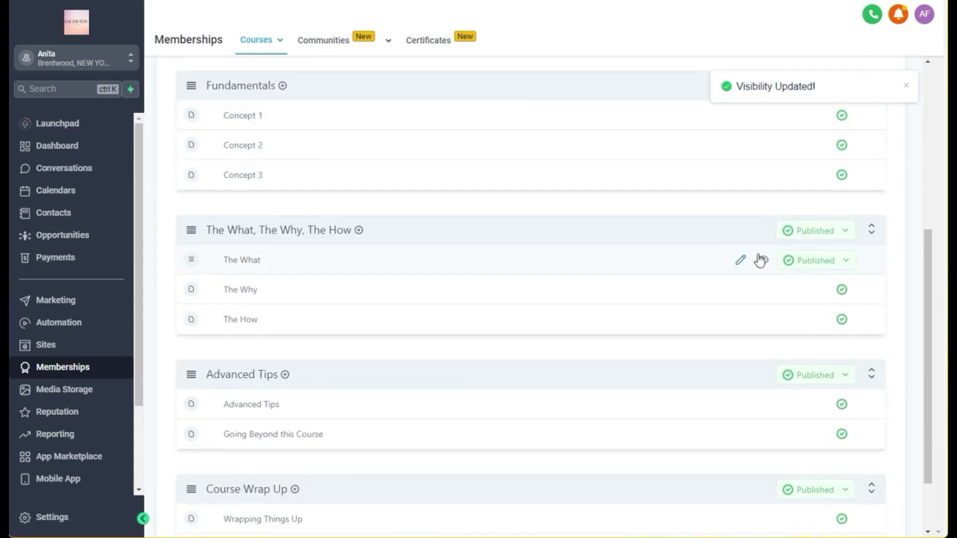
pyautogui.click(845, 233)
pyautogui.click(828, 280)
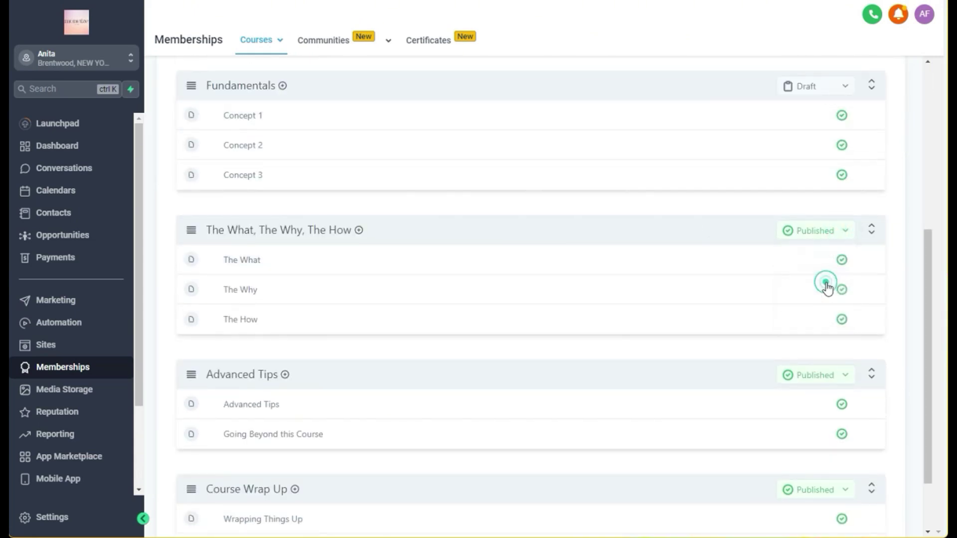
pyautogui.click(846, 379)
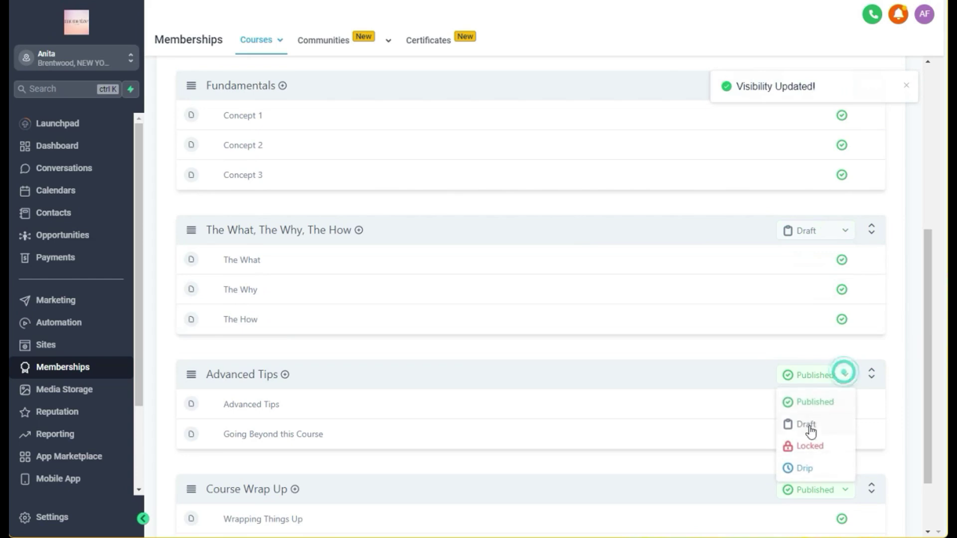
pyautogui.click(808, 424)
pyautogui.click(844, 411)
pyautogui.click(790, 466)
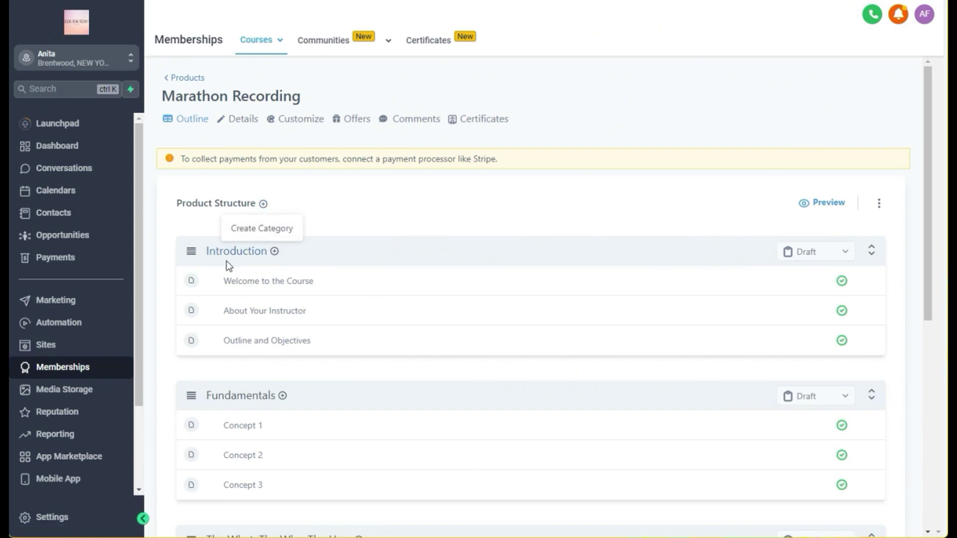
pyautogui.scroll(-3, 243, 394)
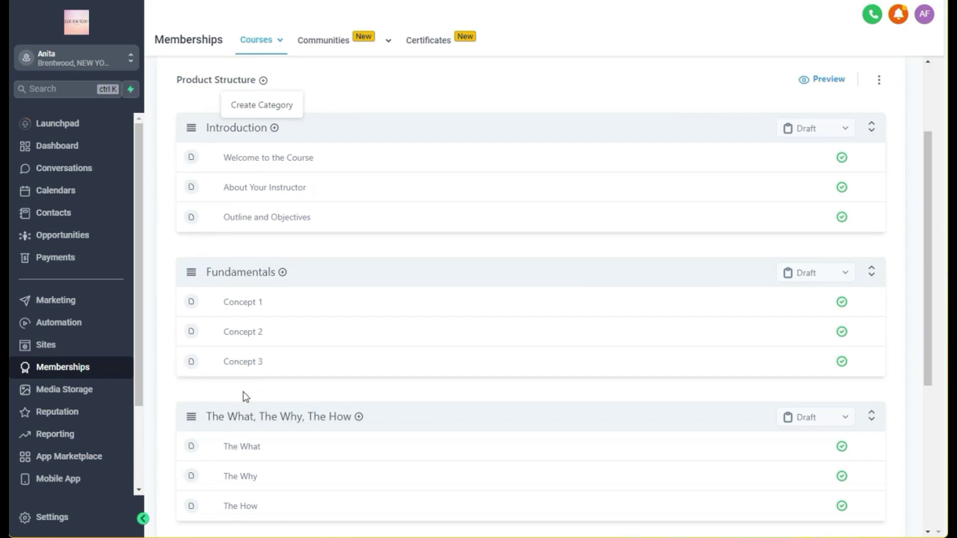
pyautogui.scroll(3, 243, 394)
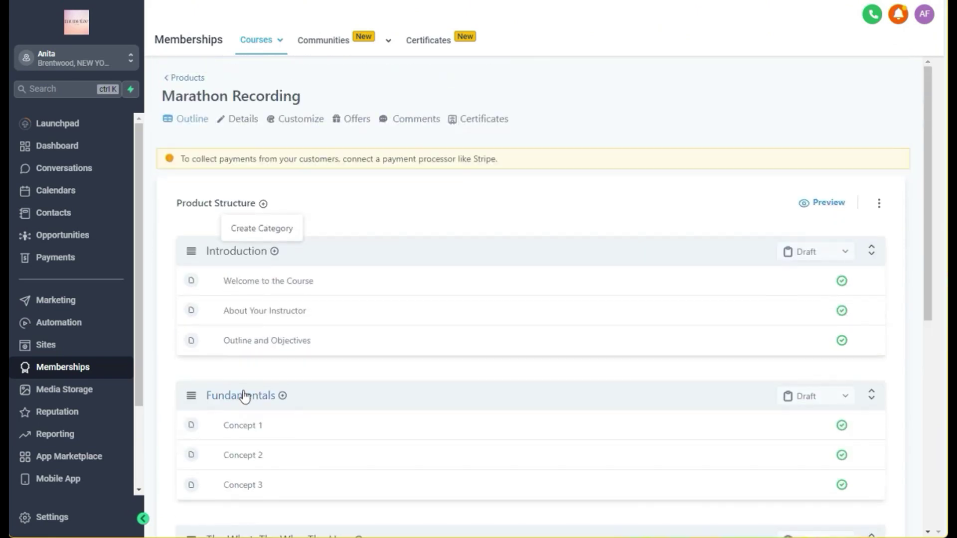
pyautogui.click(251, 231)
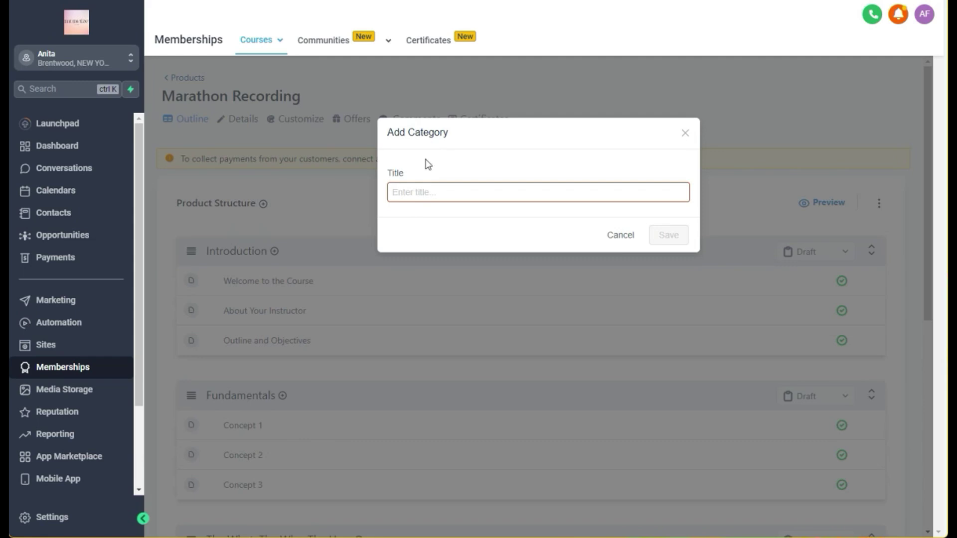
pyautogui.click(619, 239)
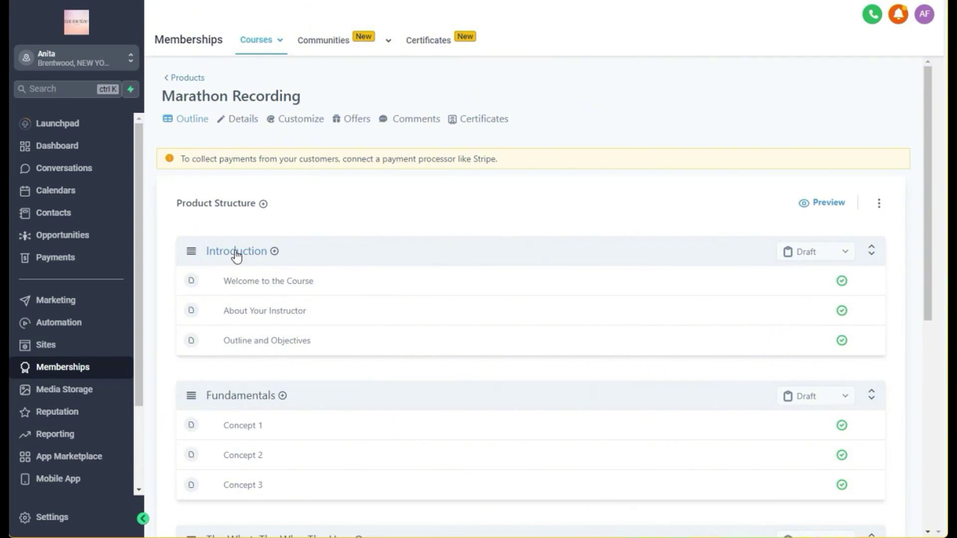
# Open the Introduction category's details and shorten its title to Intro.
pyautogui.click(235, 253)
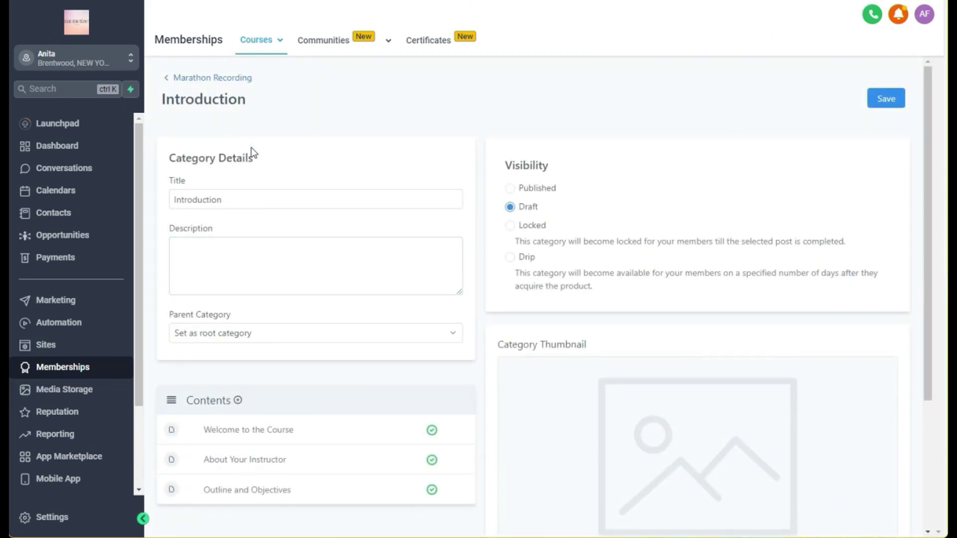
pyautogui.doubleClick(230, 199)
pyautogui.click(195, 198)
pyautogui.moveTo(194, 198); pyautogui.dragTo(285, 216)
pyautogui.press('BackSpace')
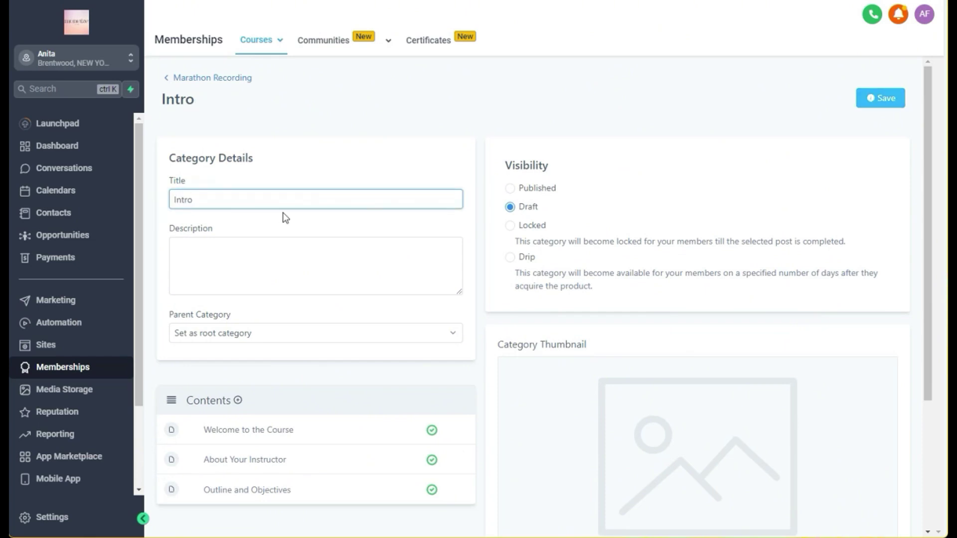
# Enter "Intro to our course" as the description of the Intro category.
pyautogui.click(295, 259)
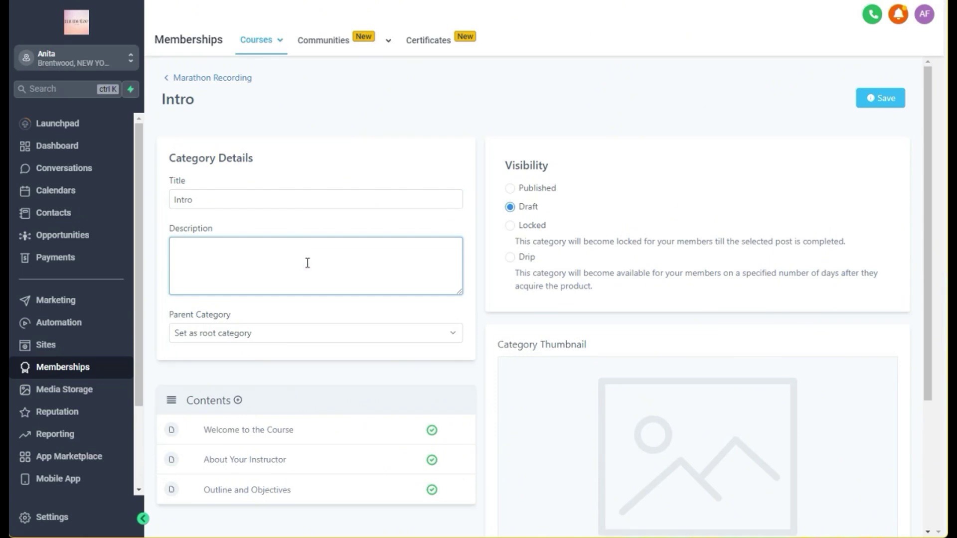
pyautogui.write('Intro the')
pyautogui.press('BackSpace')
pyautogui.press('BackSpace')
pyautogui.press('BackSpace')
pyautogui.press('BackSpace')
pyautogui.write('to the')
pyautogui.press('BackSpace')
pyautogui.press('BackSpace')
pyautogui.press('BackSpace')
pyautogui.write('or')
pyautogui.press('BackSpace')
pyautogui.write('ur cur')
pyautogui.press('BackSpace')
pyautogui.press('BackSpace')
pyautogui.write('ourse')
# Examine the Intro category's parent category choices, contents, visibility settings and thumbnail image options.
pyautogui.click(302, 337)
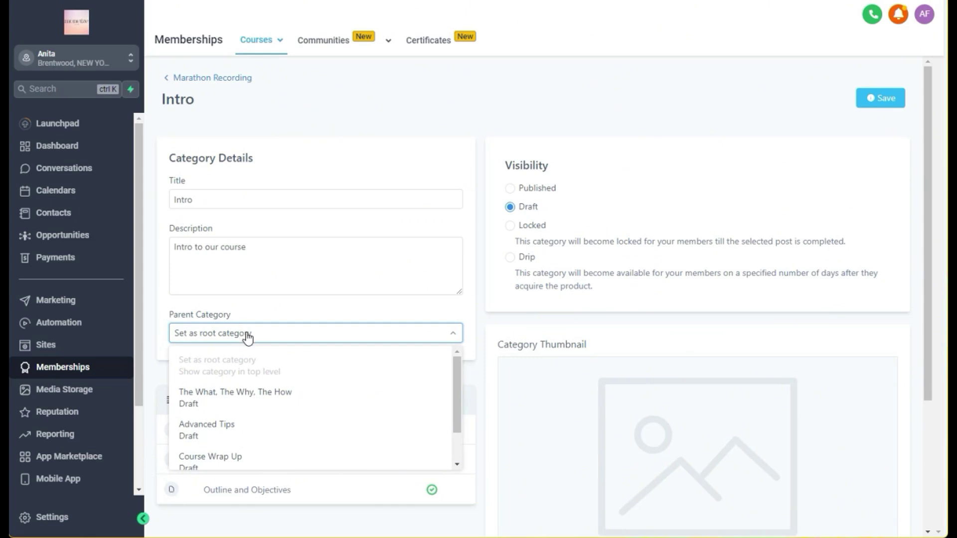
pyautogui.scroll(-1, 280, 406)
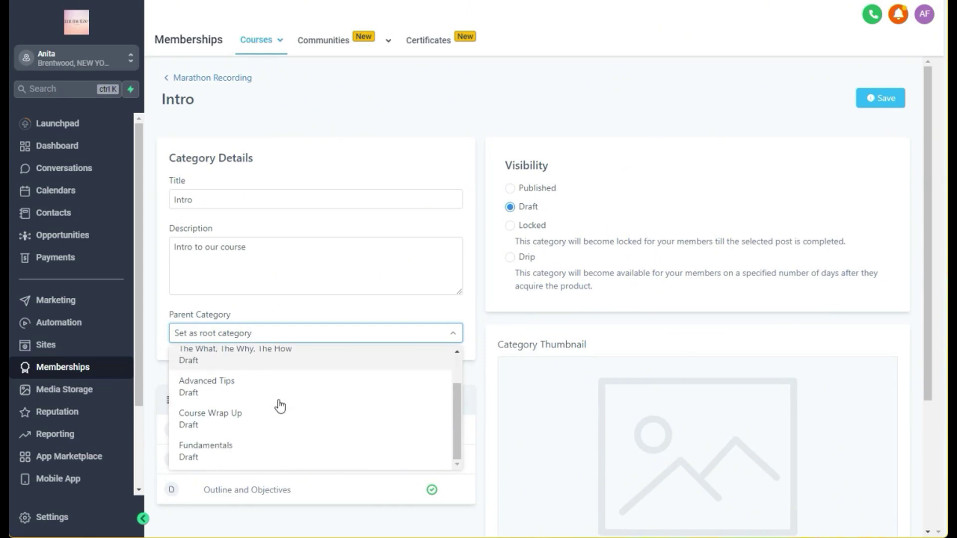
pyautogui.scroll(1, 216, 461)
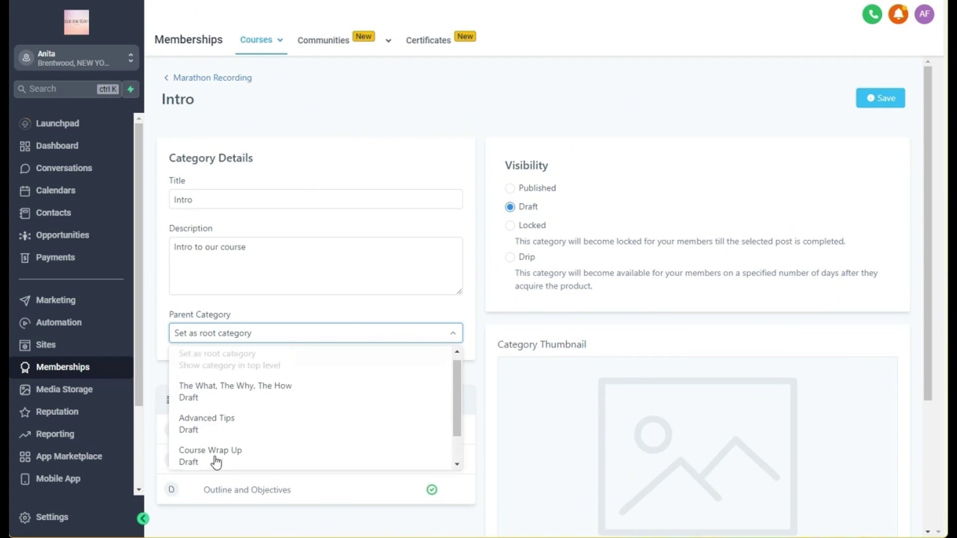
pyautogui.click(255, 315)
pyautogui.scroll(-2, 259, 316)
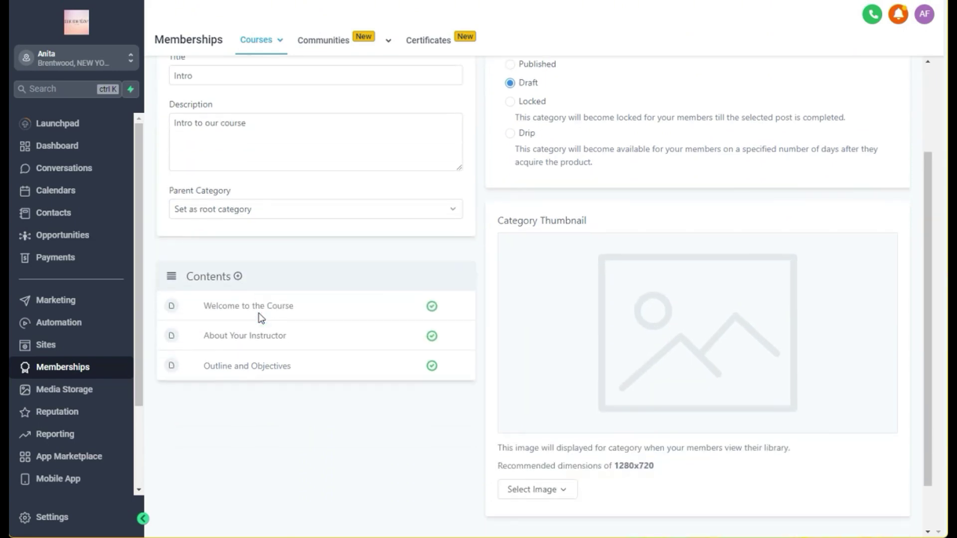
pyautogui.scroll(2, 307, 319)
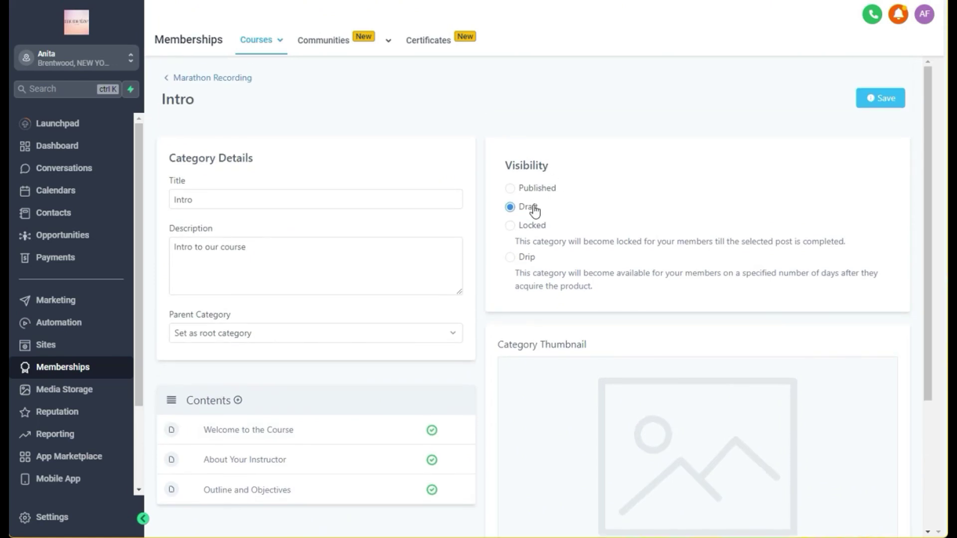
pyautogui.scroll(-2, 535, 210)
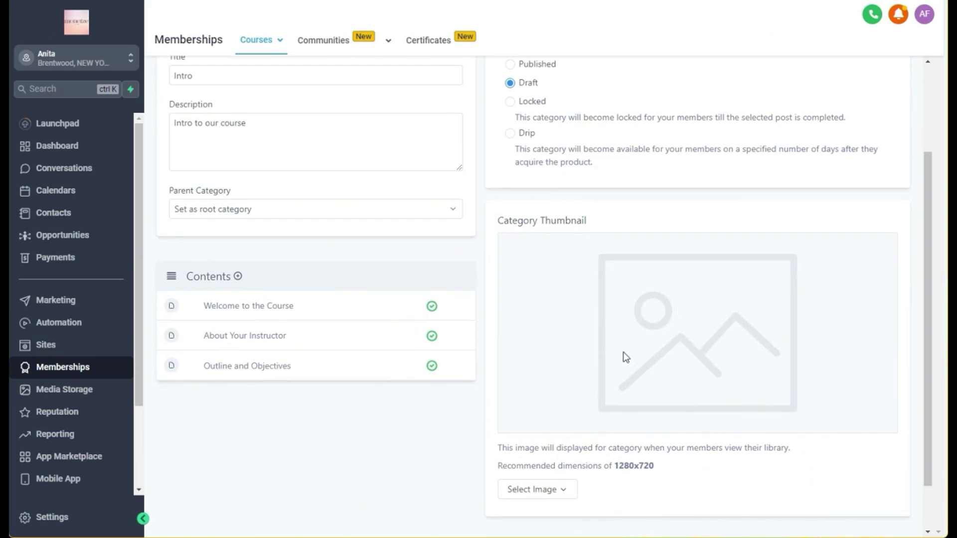
pyautogui.click(555, 498)
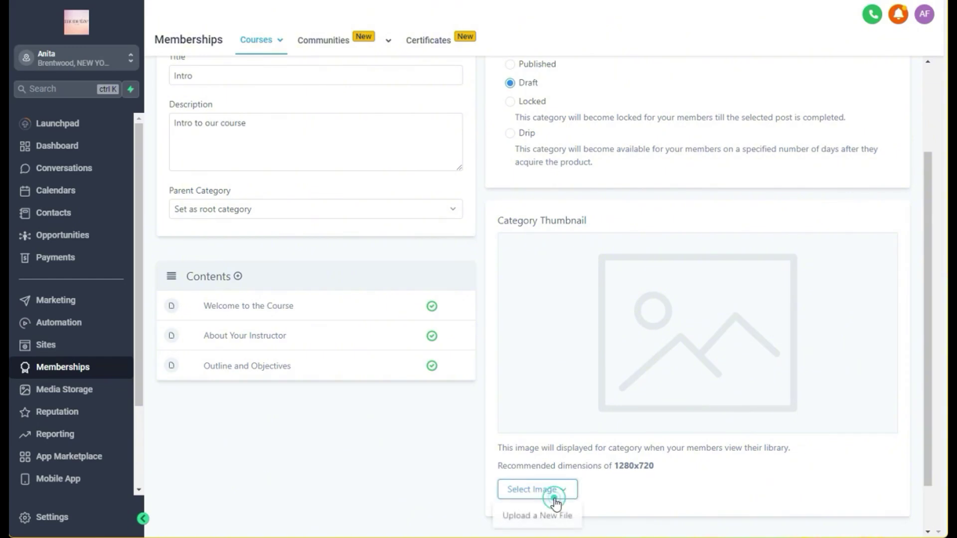
pyautogui.click(399, 493)
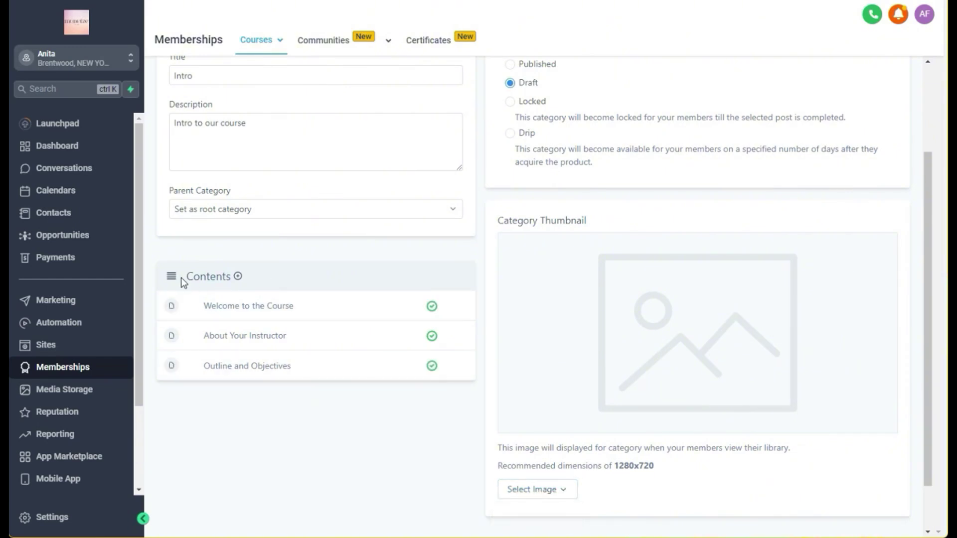
pyautogui.scroll(3, 193, 281)
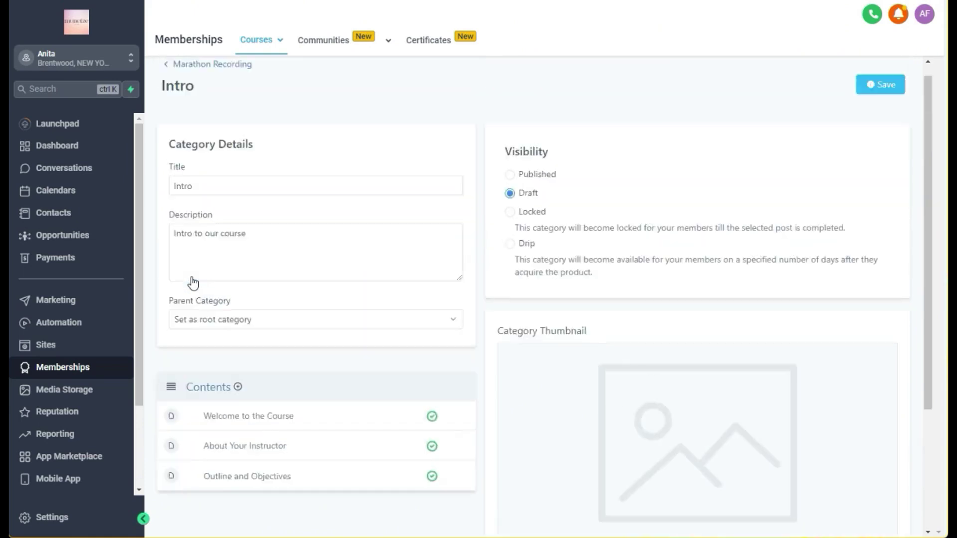
# Open the Welcome to the Course lesson from the Intro category's contents and review its description.
pyautogui.scroll(-4, 194, 282)
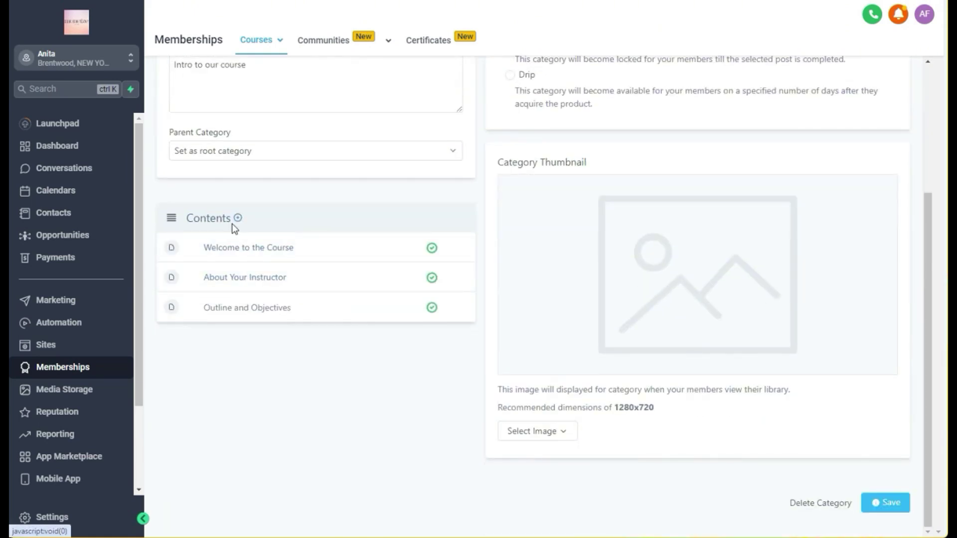
pyautogui.click(231, 253)
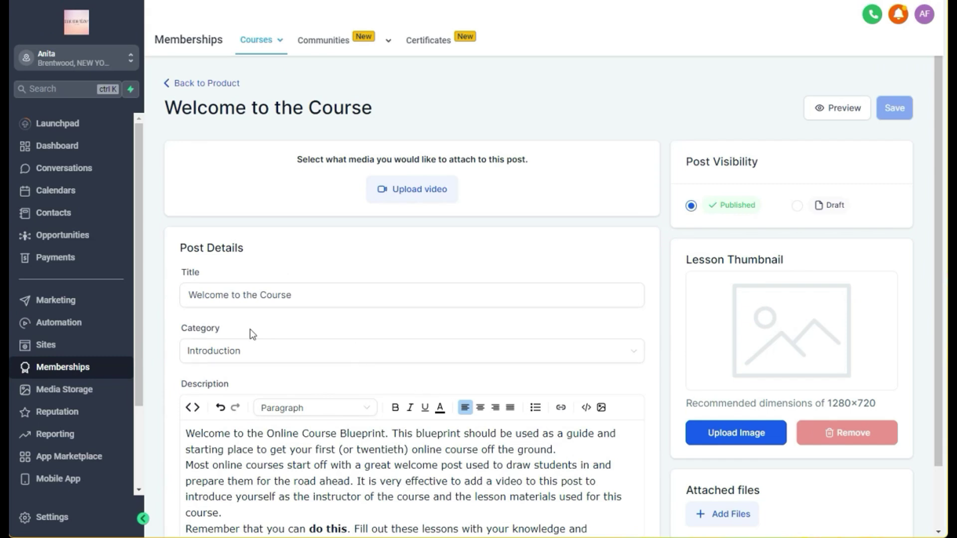
pyautogui.scroll(-2, 256, 319)
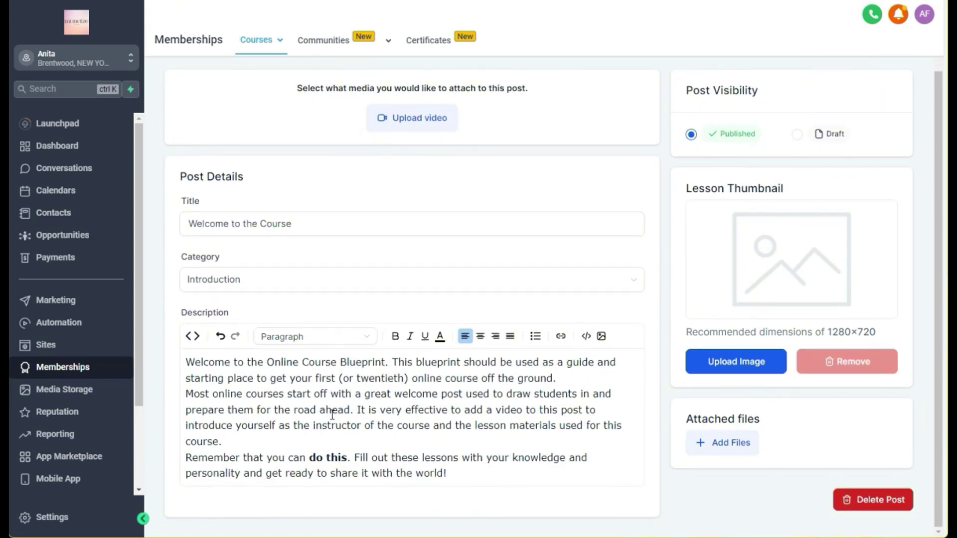
pyautogui.click(310, 447)
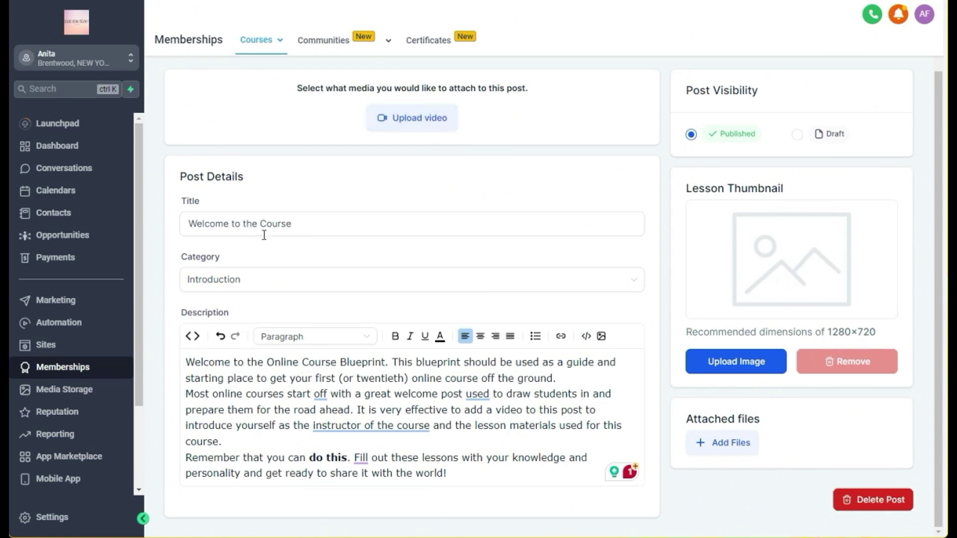
# Change the lesson's title to Welcome to "Name of Course".
pyautogui.click(193, 205)
pyautogui.moveTo(210, 224); pyautogui.dragTo(339, 219)
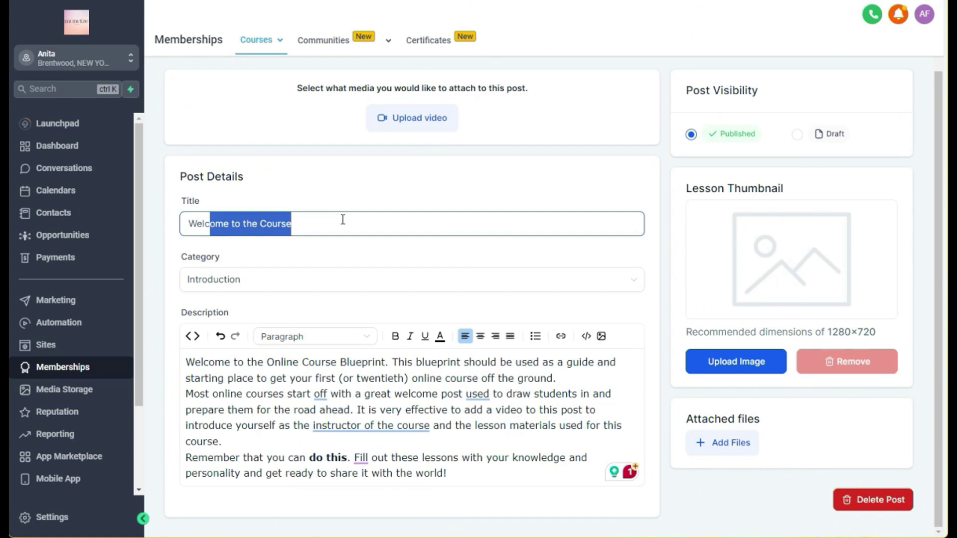
pyautogui.moveTo(243, 223); pyautogui.dragTo(339, 213)
pyautogui.write('"Nme')
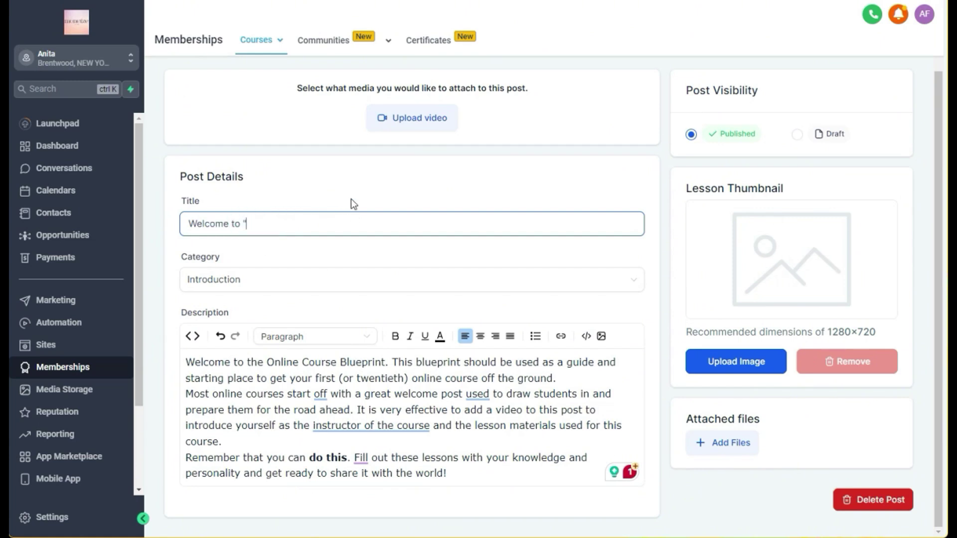
pyautogui.press('BackSpace')
pyautogui.press('BackSpace')
pyautogui.write('ame of Course"')
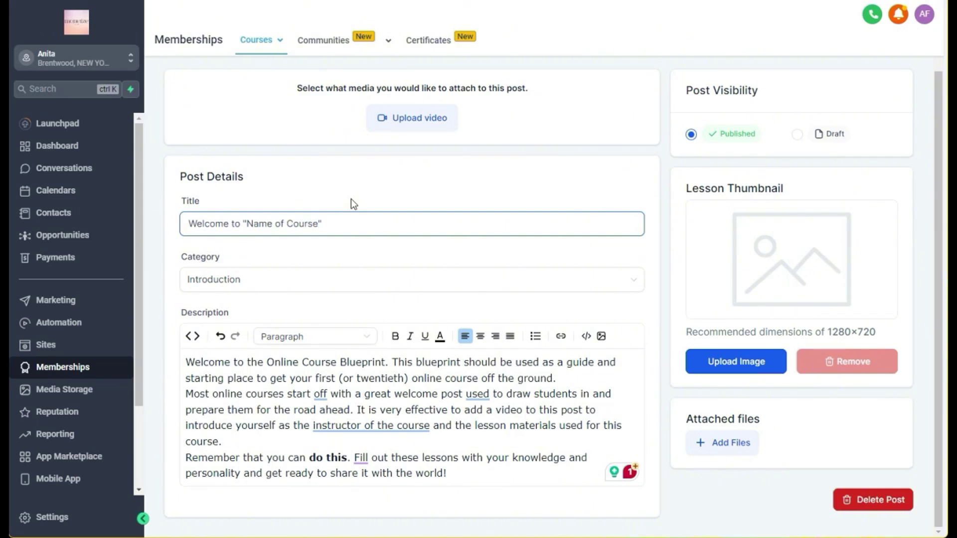
# Keep the lesson in the Introduction category and make "Online Course Blueprint" bold in its description.
pyautogui.click(336, 279)
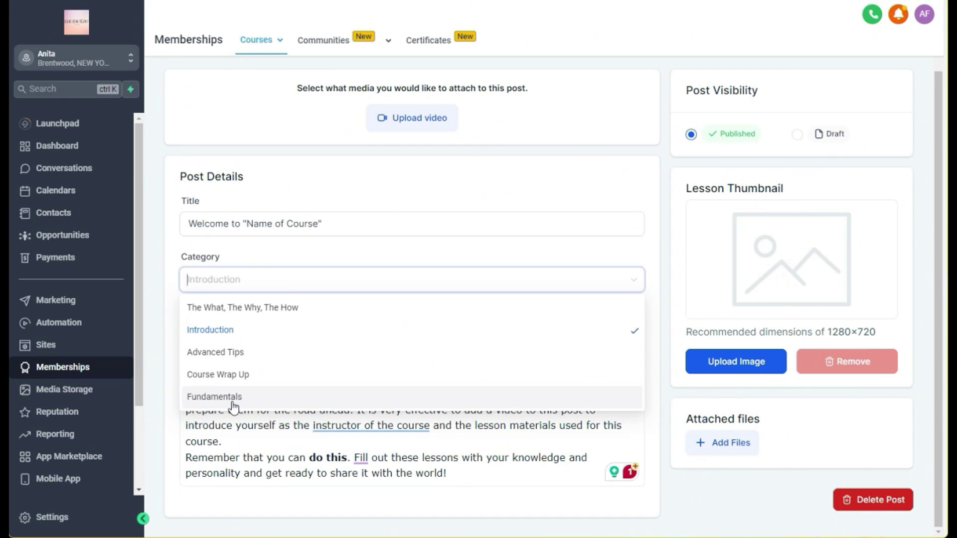
pyautogui.click(240, 331)
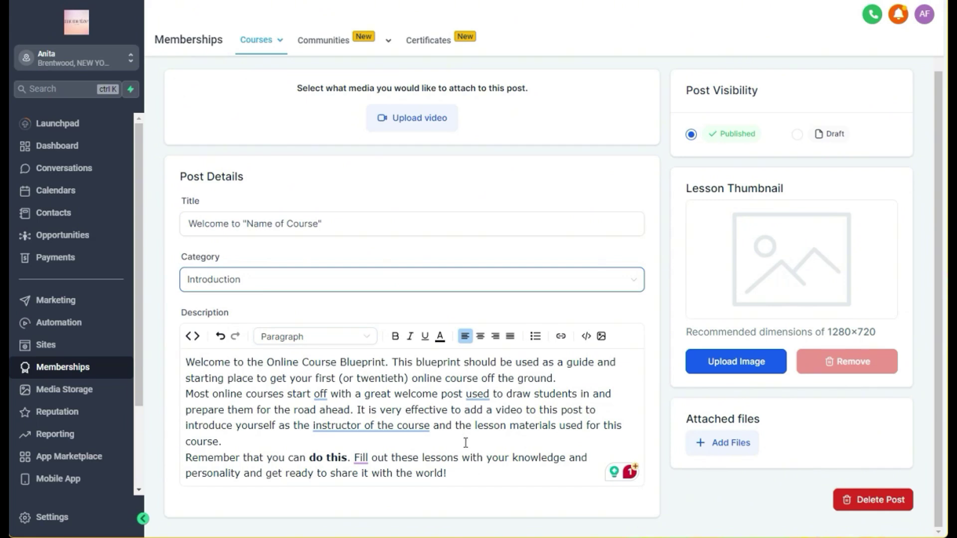
pyautogui.moveTo(236, 362); pyautogui.dragTo(266, 364)
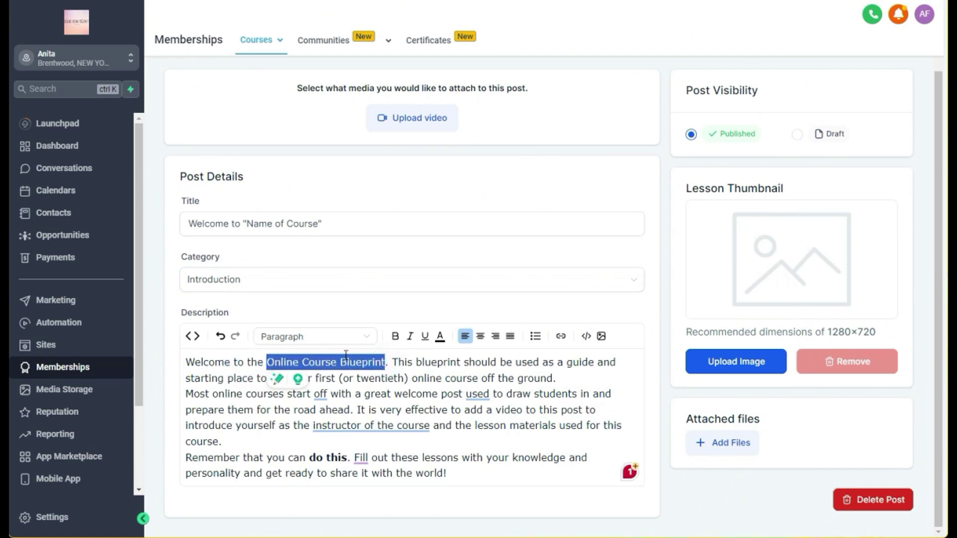
pyautogui.click(397, 337)
pyautogui.click(239, 405)
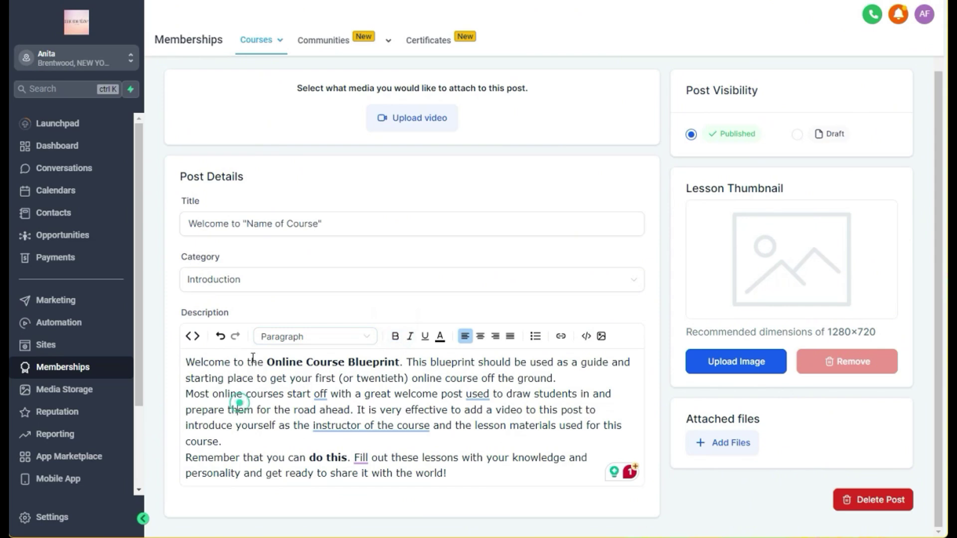
pyautogui.click(442, 341)
pyautogui.click(216, 441)
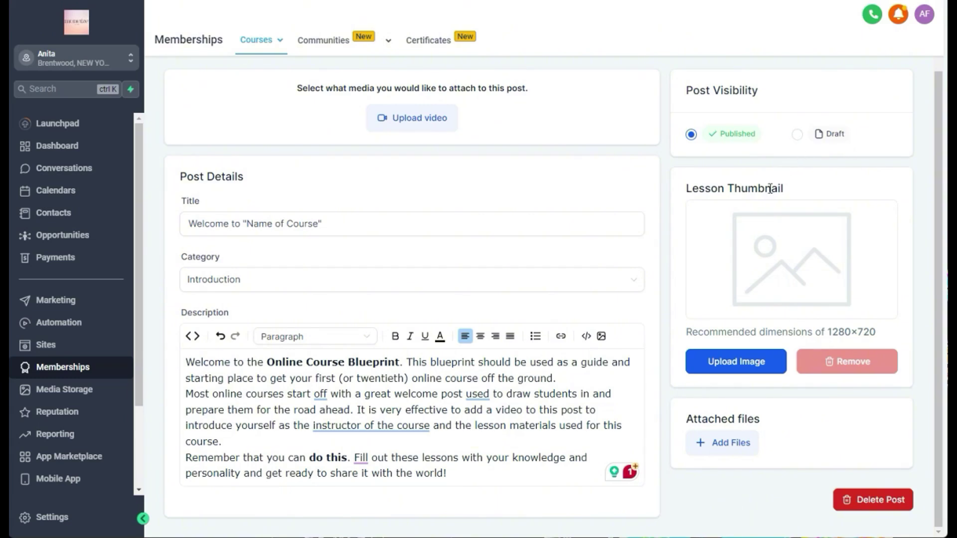
# Examine the lesson's thumbnail options and the upload dialog for attached files.
pyautogui.moveTo(735, 190); pyautogui.dragTo(699, 189)
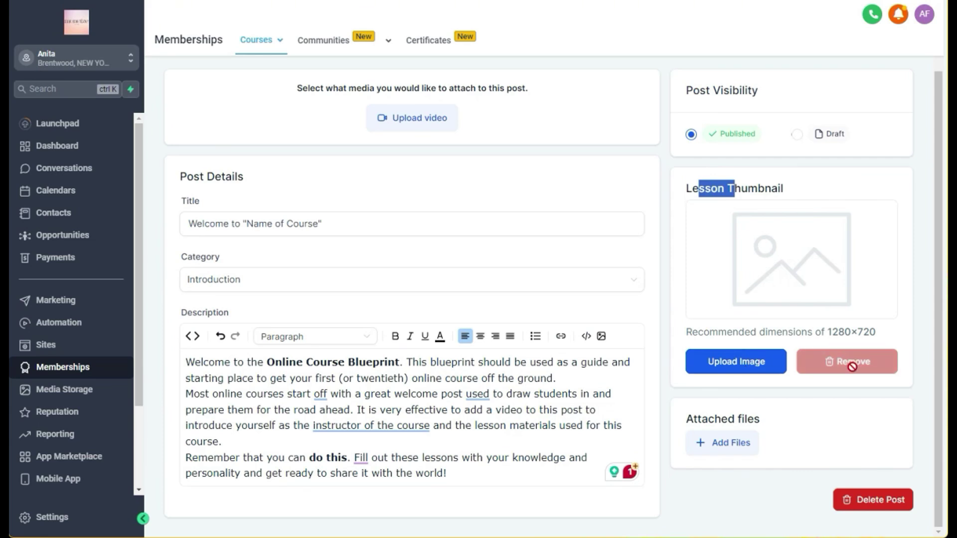
pyautogui.click(836, 185)
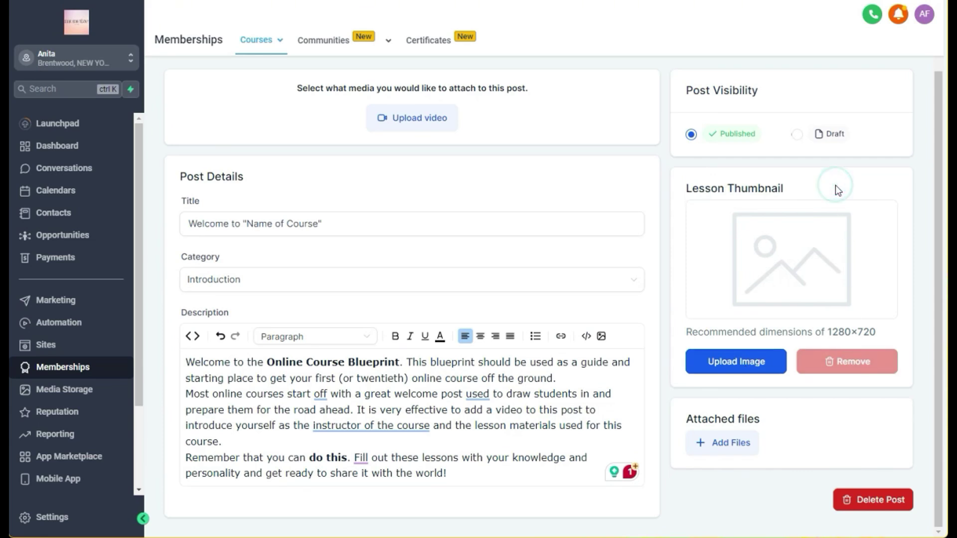
pyautogui.click(727, 448)
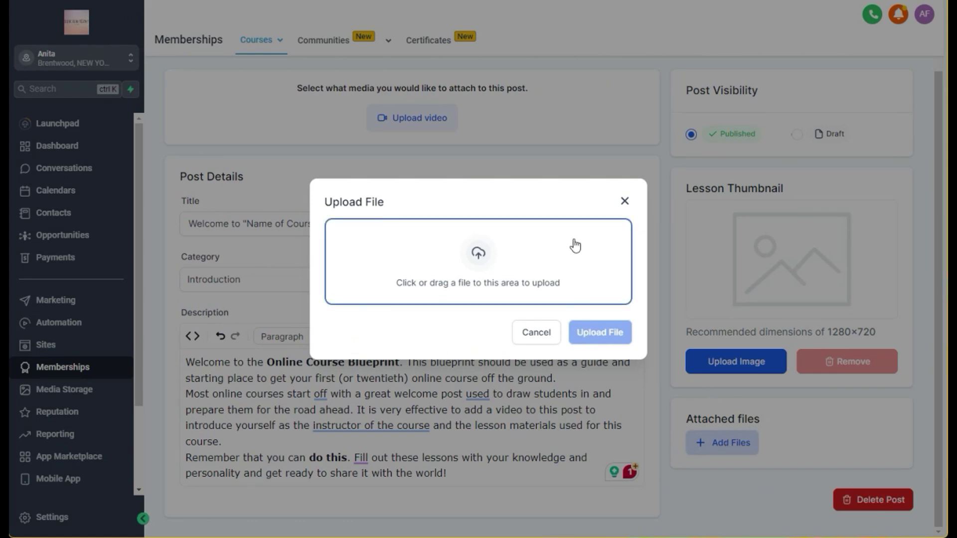
pyautogui.click(624, 201)
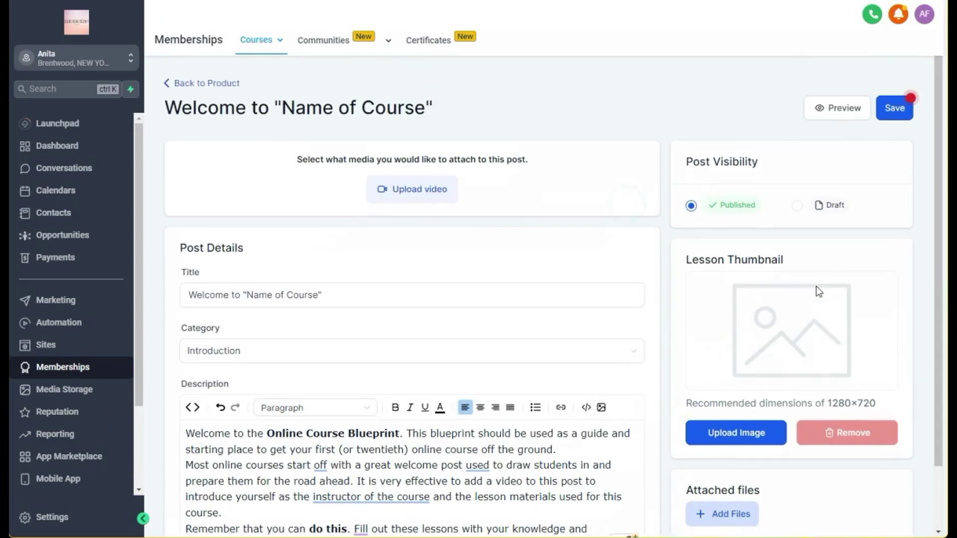
# Preview the welcome lesson as members see it, and save the lesson's changes.
pyautogui.click(836, 110)
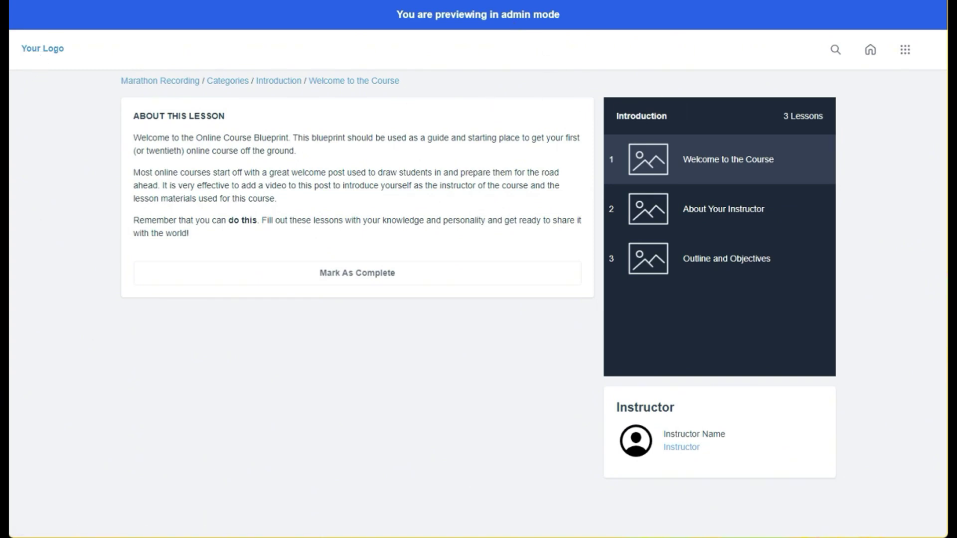
pyautogui.hotkey('ctrl', 'w')
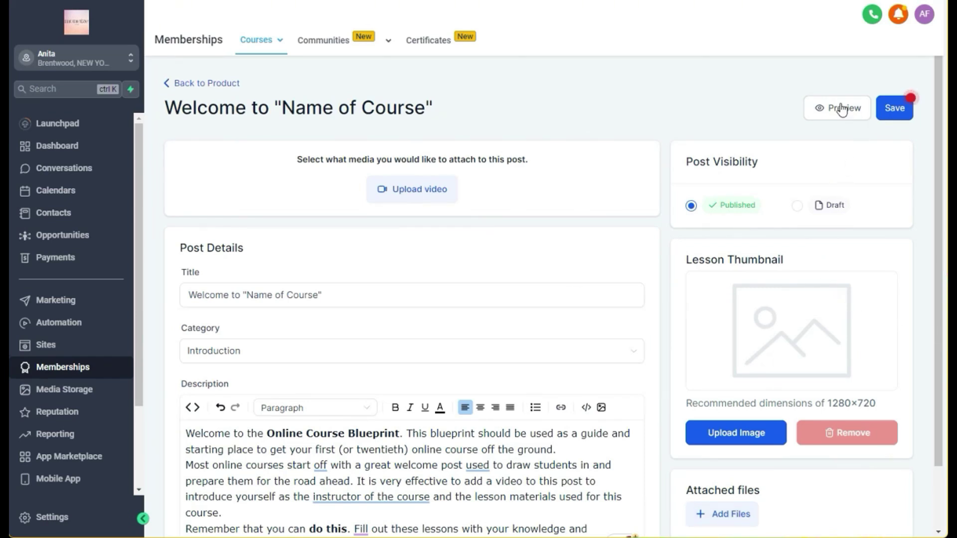
pyautogui.click(899, 113)
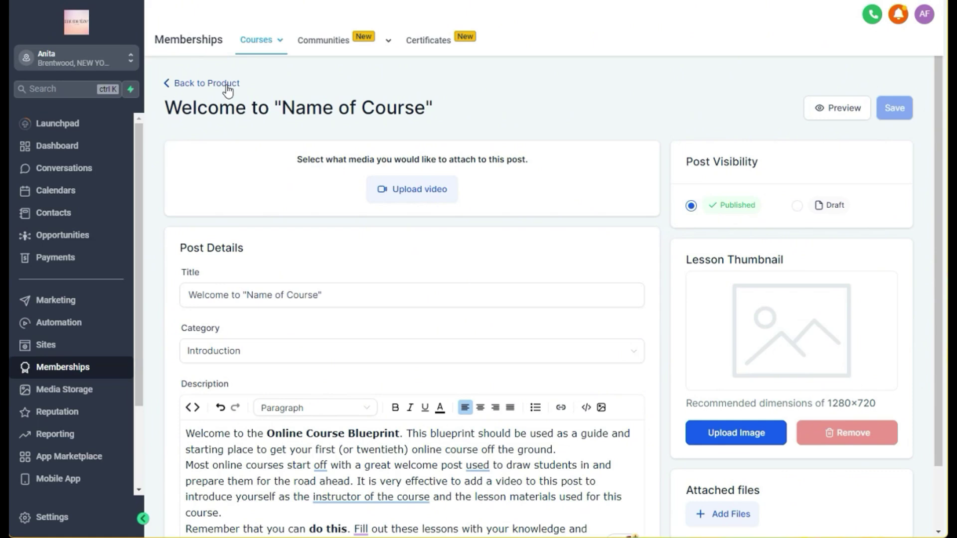
# Review the post details, visibility and media options of the About Your Instructor and Outline and Objectives lessons.
pyautogui.click(228, 88)
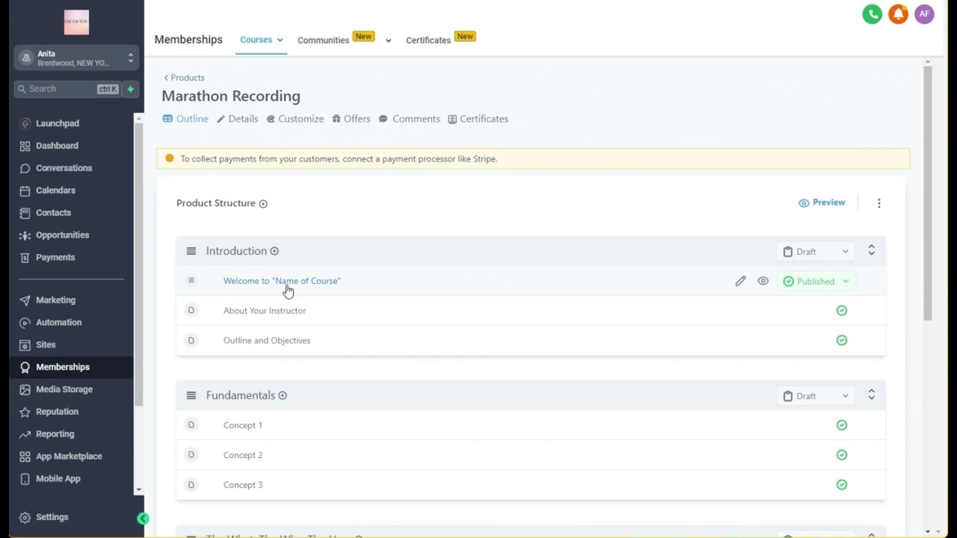
pyautogui.scroll(-3, 462, 288)
pyautogui.click(294, 195)
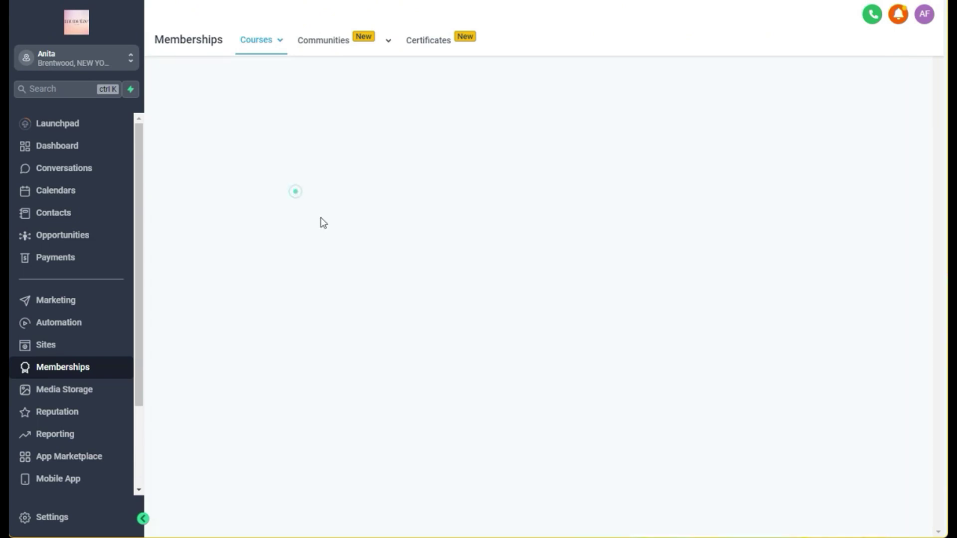
pyautogui.scroll(-2, 308, 286)
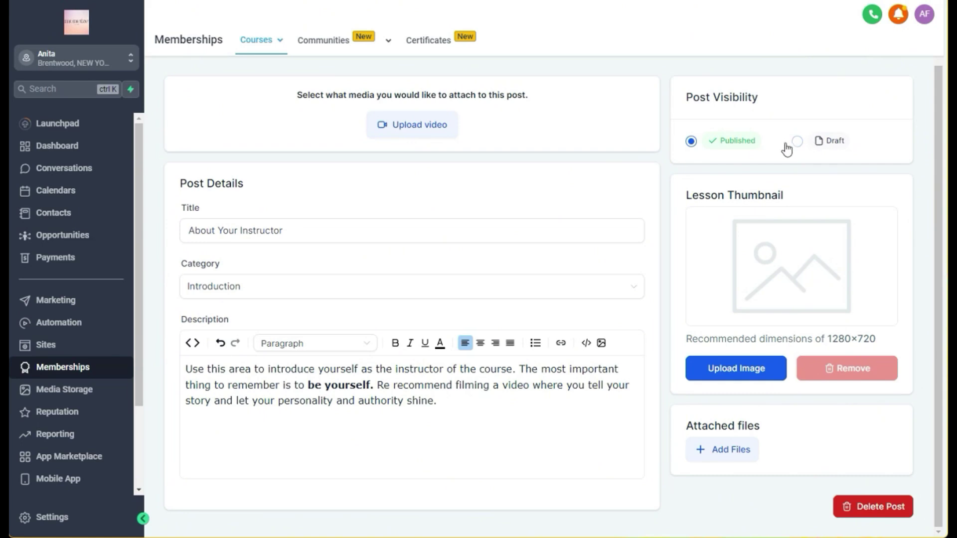
pyautogui.scroll(2, 904, 295)
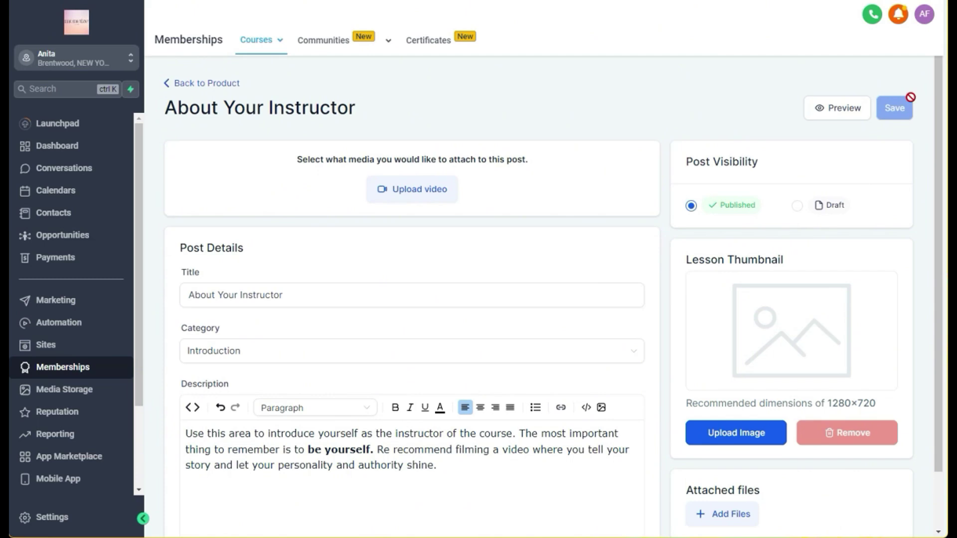
pyautogui.click(220, 84)
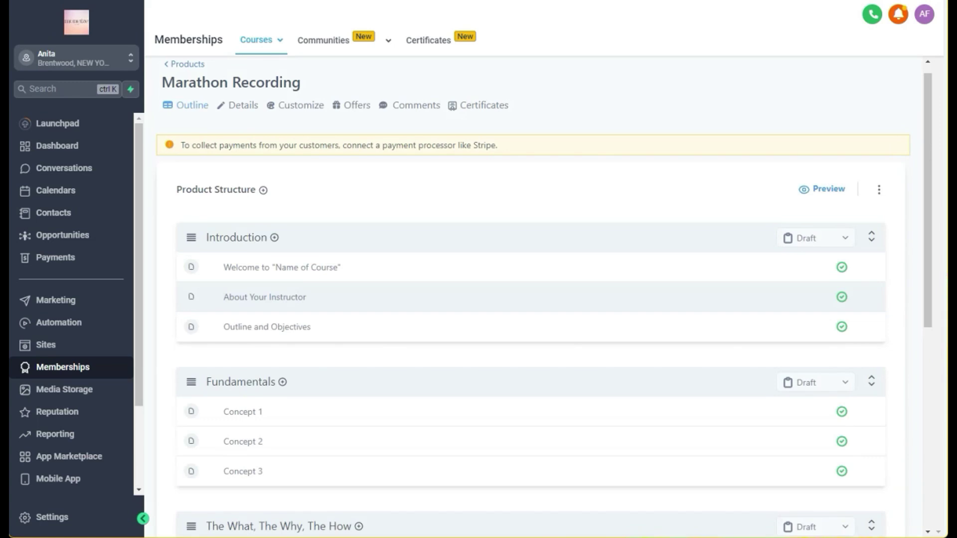
pyautogui.click(300, 329)
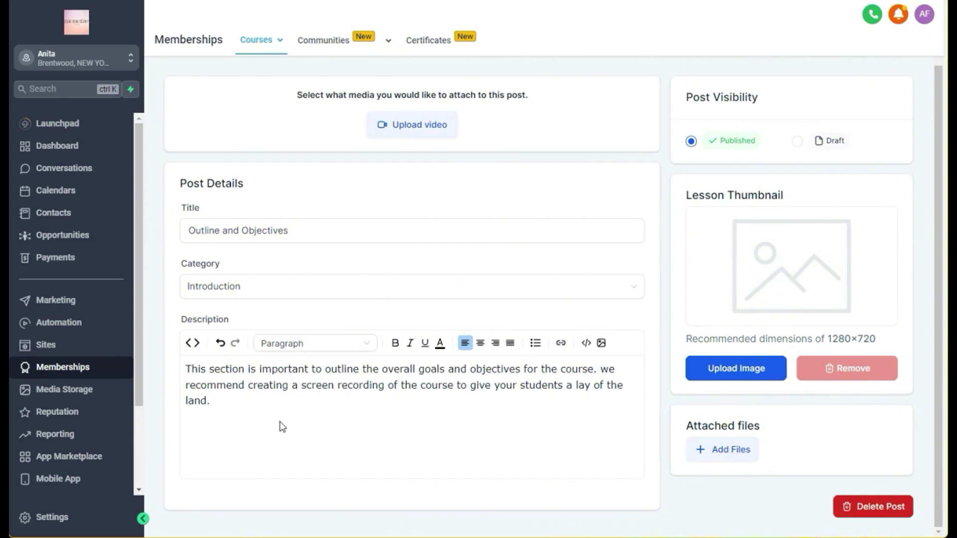
pyautogui.scroll(2, 339, 290)
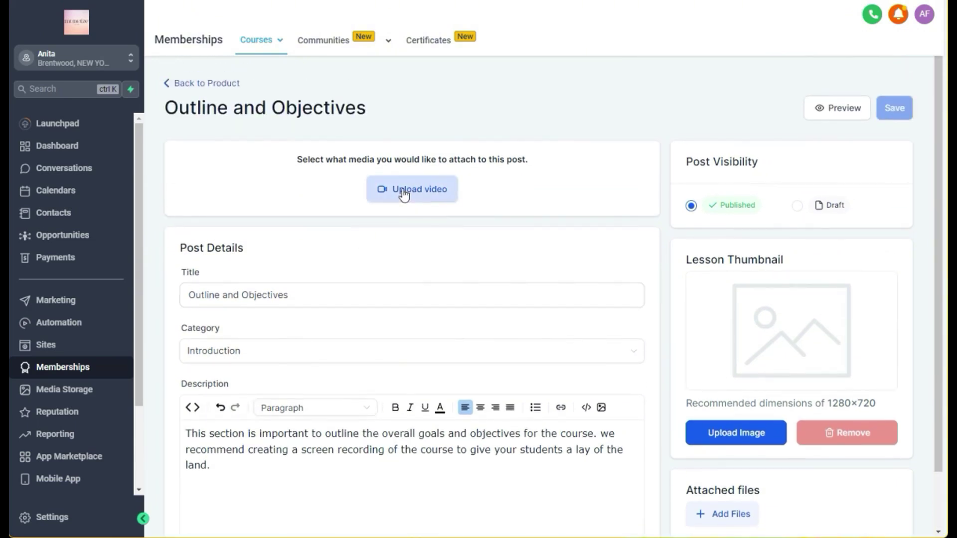
# Open the Fundamentals category from the product outline and examine its details, contents and parent category choices.
pyautogui.click(228, 84)
pyautogui.scroll(-3, 465, 374)
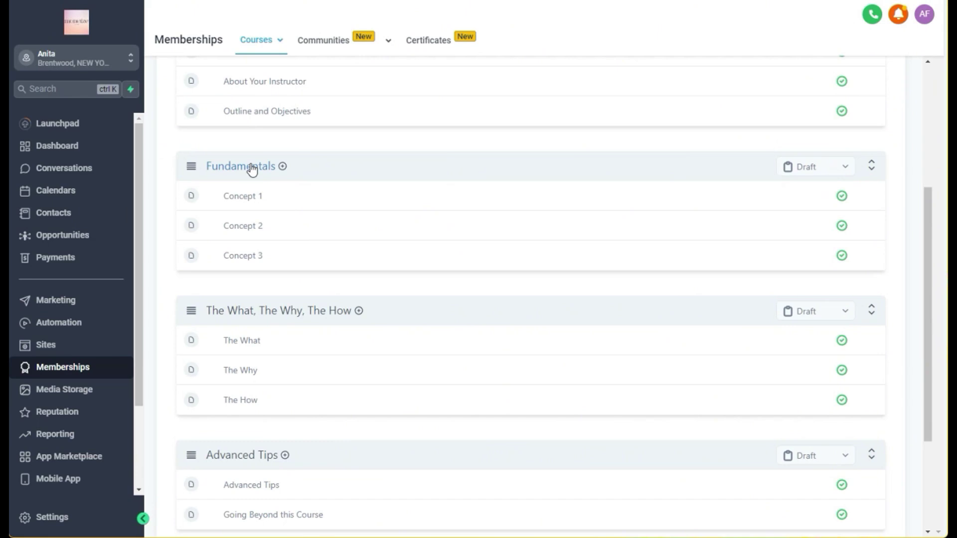
pyautogui.click(193, 169)
pyautogui.click(232, 167)
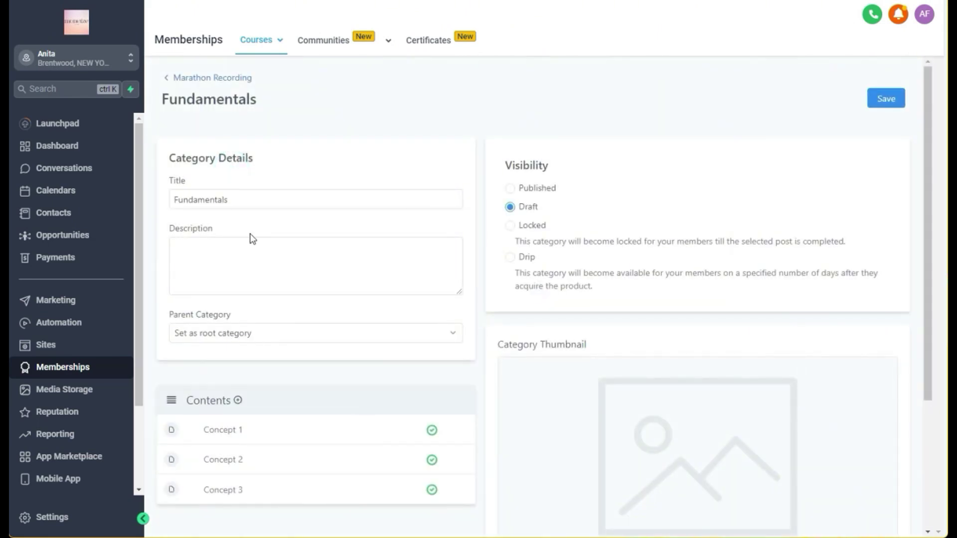
pyautogui.scroll(-4, 282, 312)
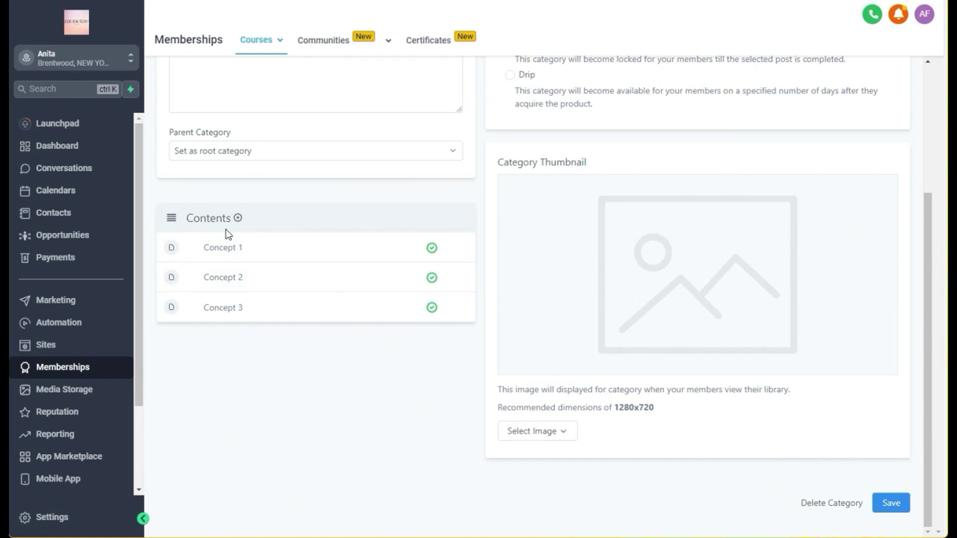
pyautogui.scroll(4, 228, 234)
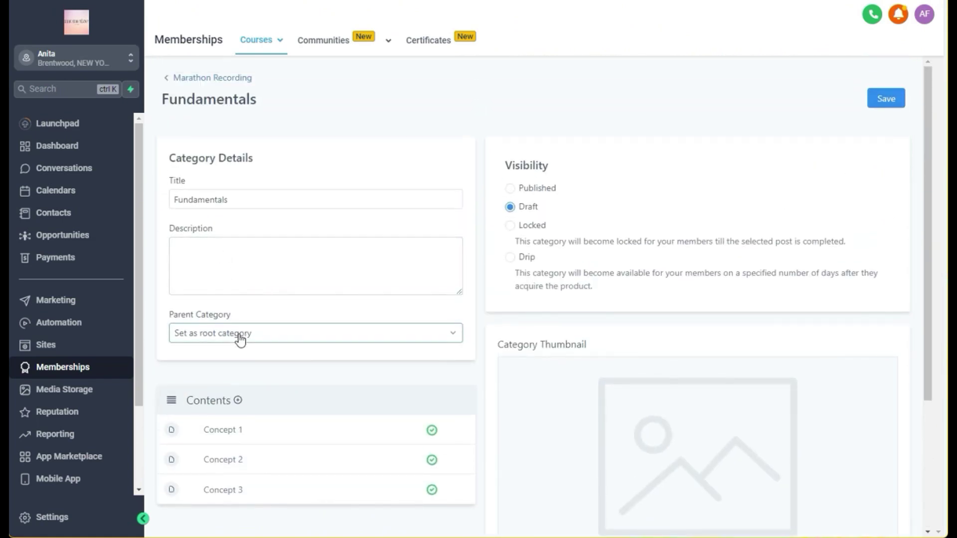
pyautogui.click(240, 339)
pyautogui.scroll(-1, 264, 428)
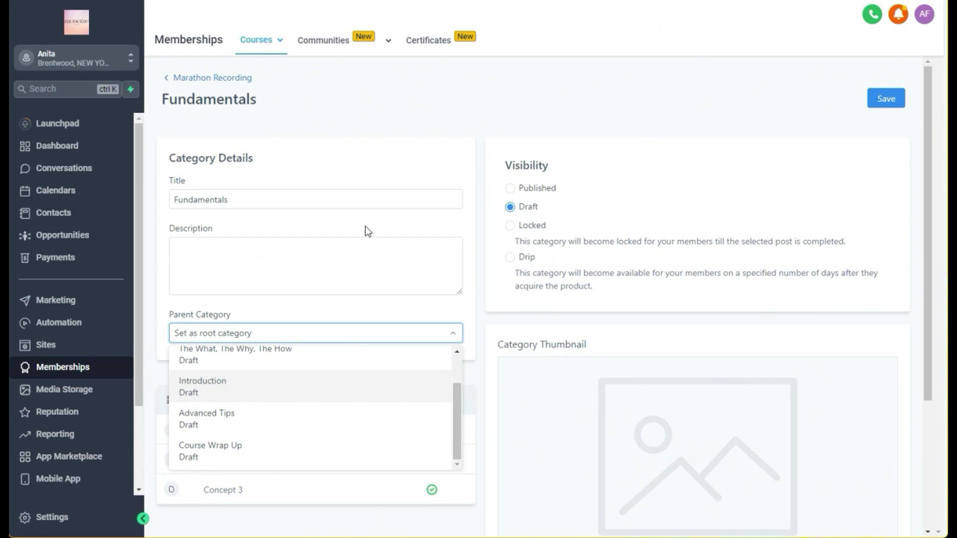
pyautogui.click(364, 107)
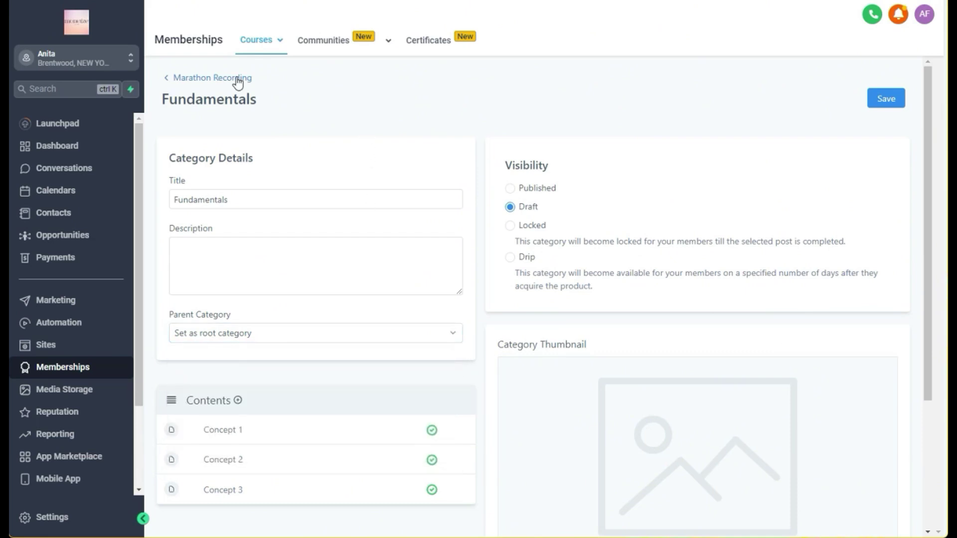
# Return to the Marathon Recording outline and open The What lesson.
pyautogui.click(238, 80)
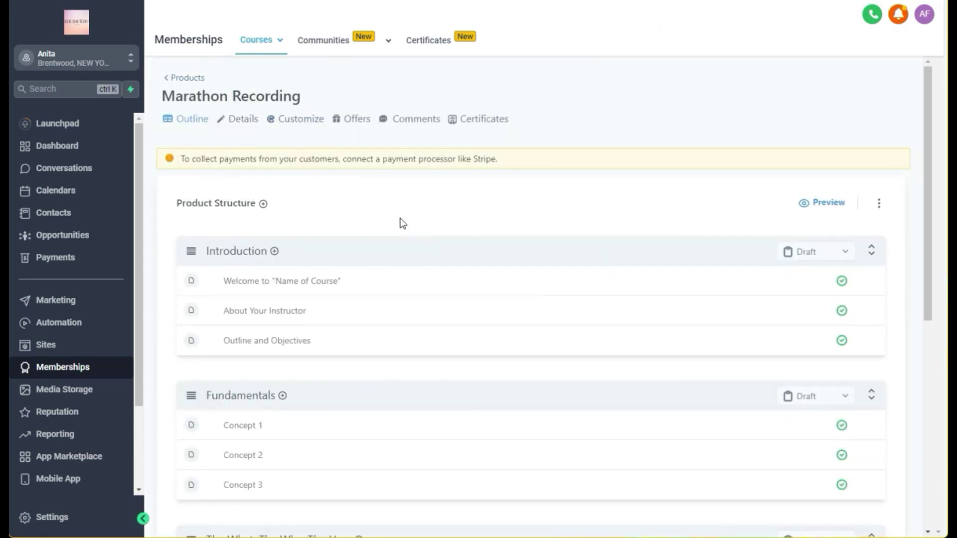
pyautogui.scroll(-6, 403, 223)
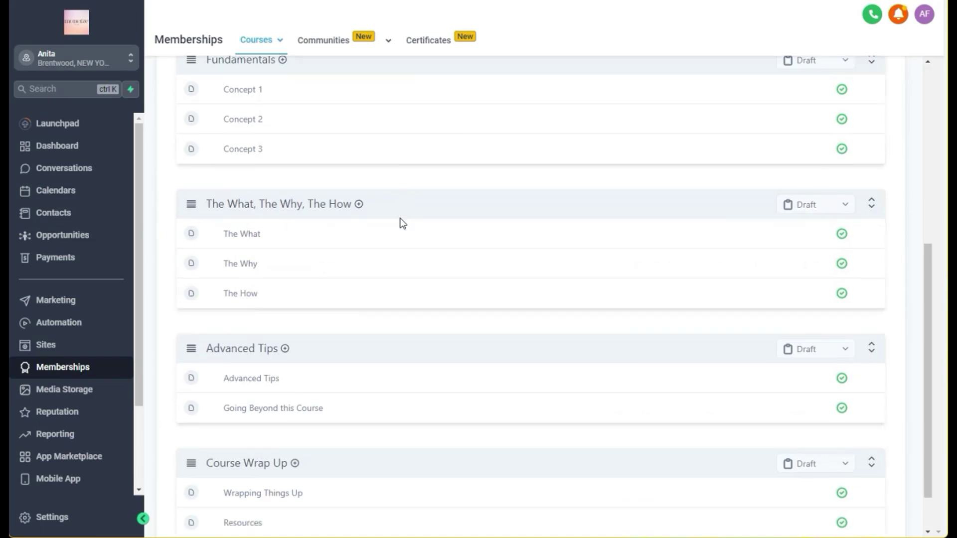
pyautogui.scroll(-2, 402, 223)
pyautogui.click(241, 183)
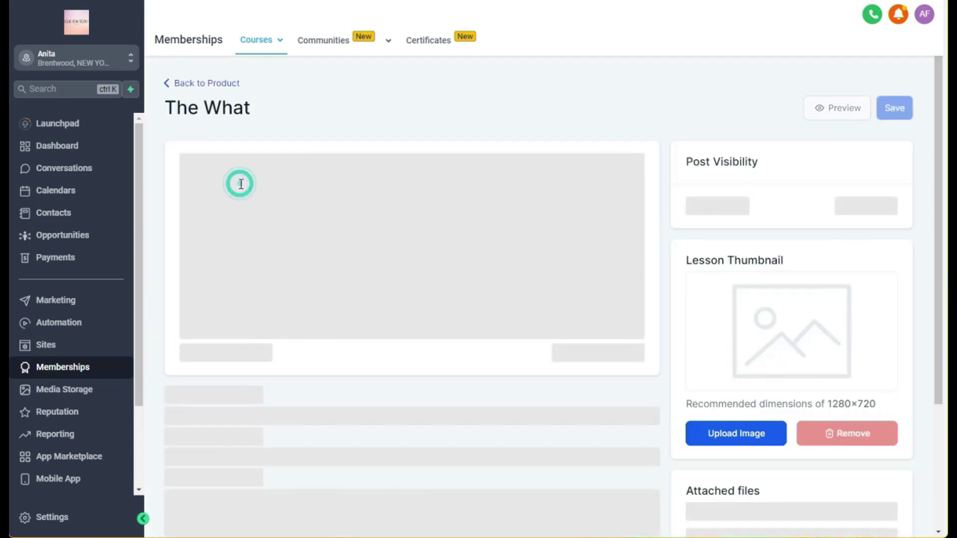
# Review The What lesson's post details, reading its description of the three primary lessons.
pyautogui.scroll(-3, 403, 259)
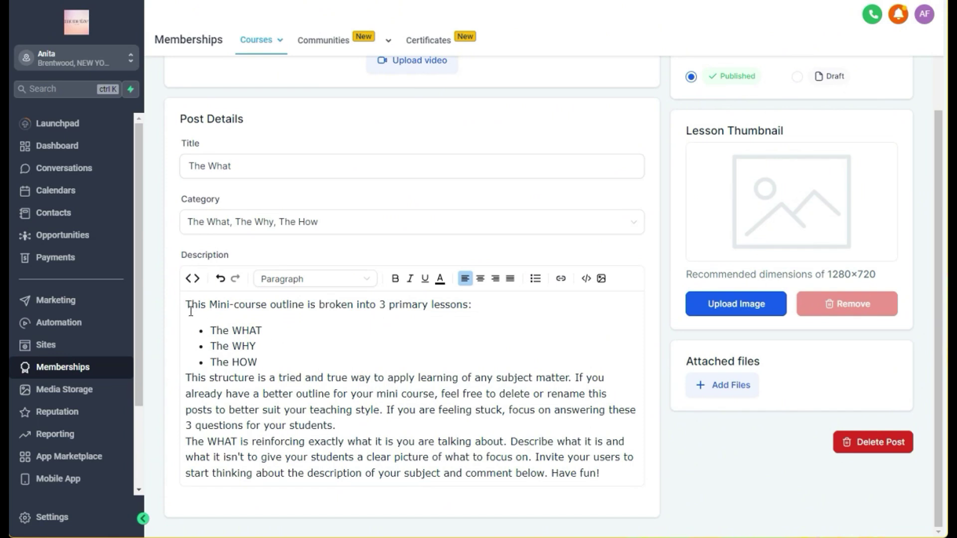
pyautogui.moveTo(186, 305); pyautogui.dragTo(620, 495)
pyautogui.click(530, 328)
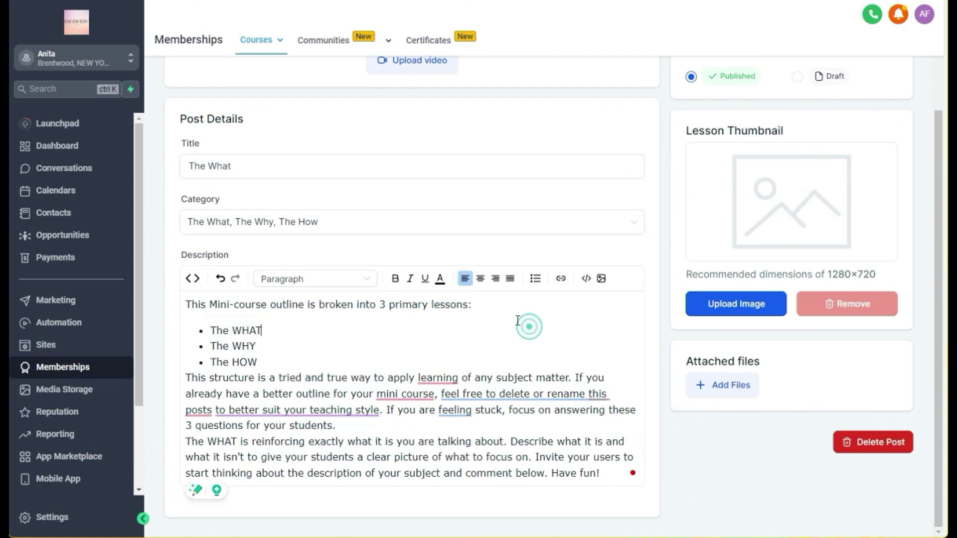
pyautogui.scroll(3, 251, 275)
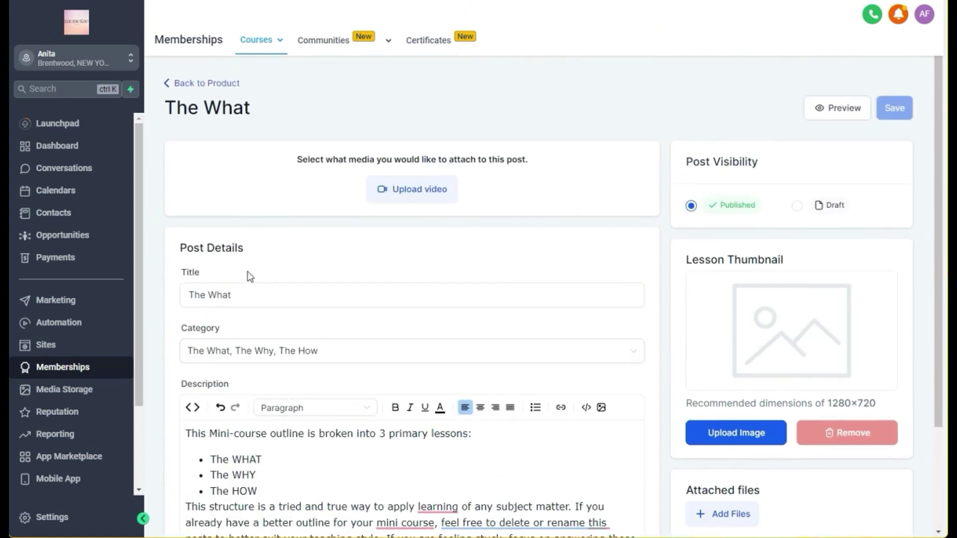
# Return to the Marathon Recording outline and check what kinds of content can be added to the Introduction category.
pyautogui.click(209, 85)
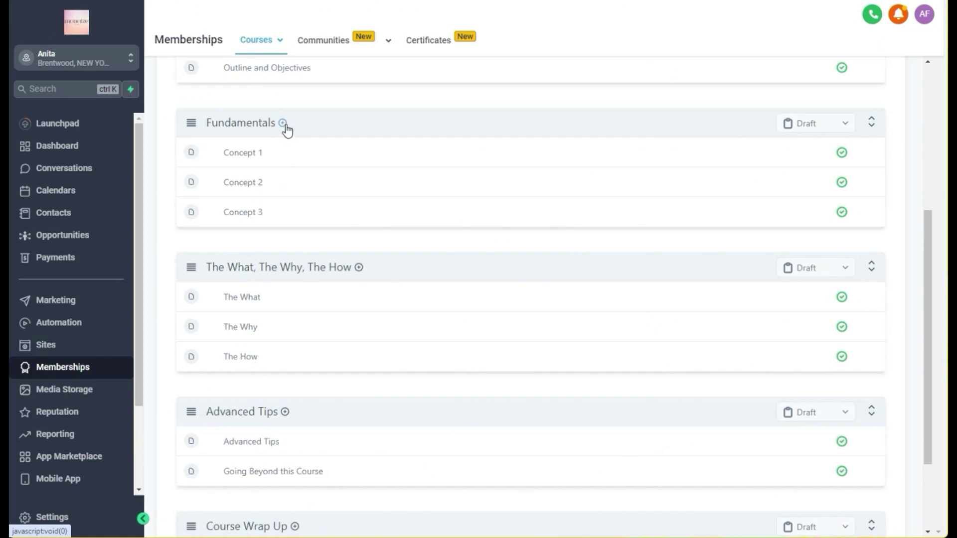
pyautogui.scroll(4, 342, 271)
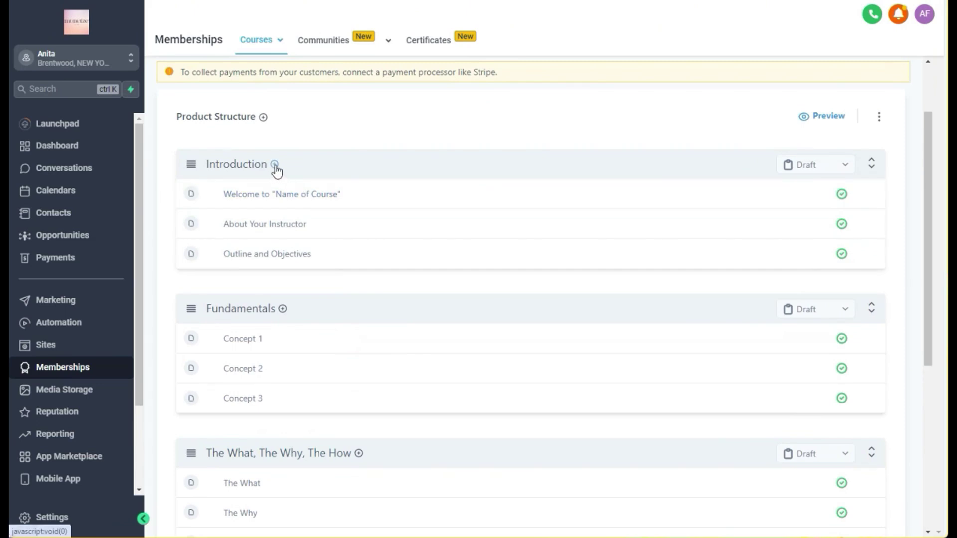
pyautogui.click(275, 166)
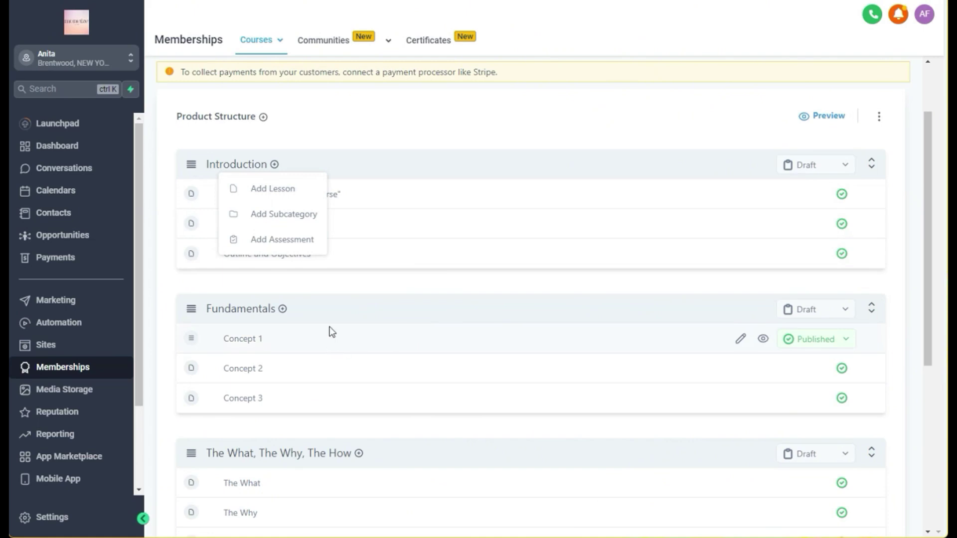
pyautogui.click(346, 288)
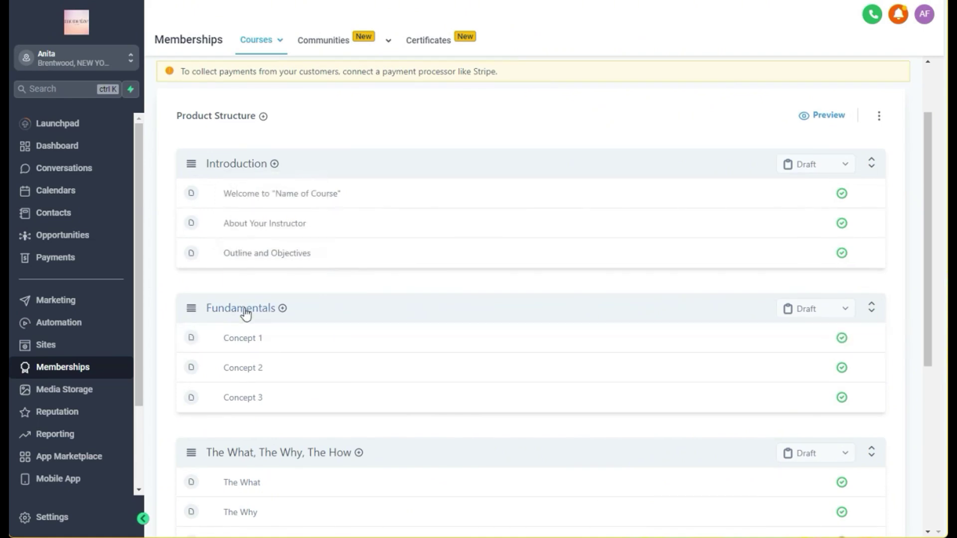
# Add a subcategory titled "the Fun part of fundamentals" to the Fundamentals category.
pyautogui.scroll(-1, 245, 314)
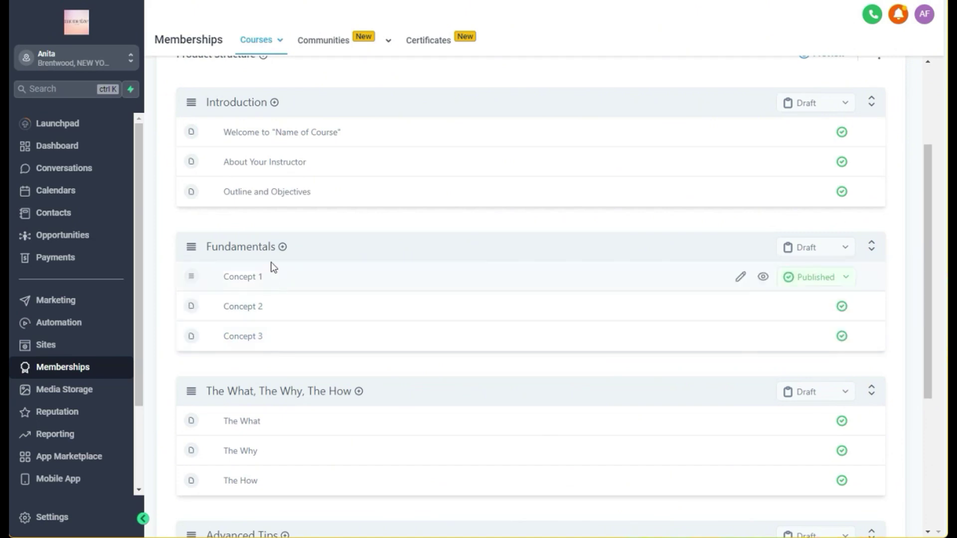
pyautogui.click(283, 249)
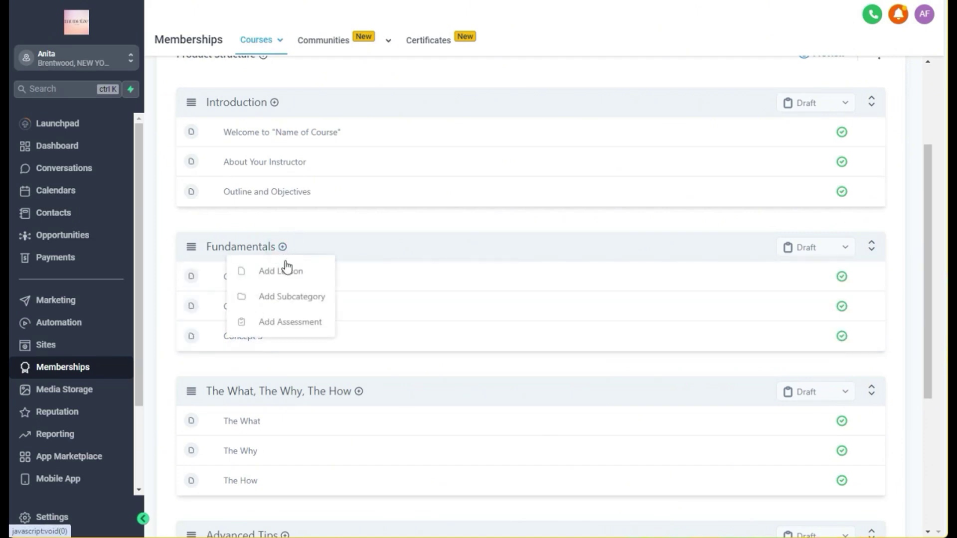
pyautogui.click(289, 297)
pyautogui.click(408, 195)
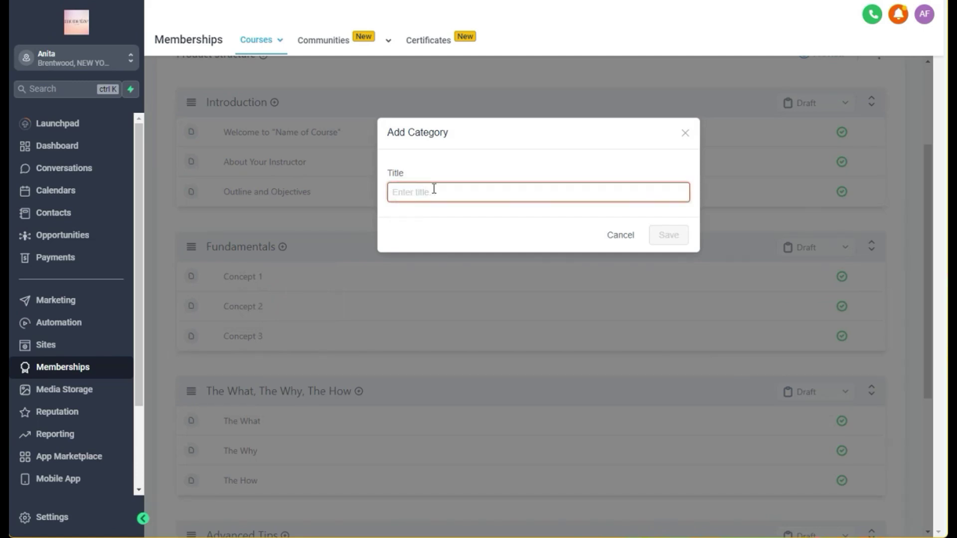
pyautogui.write('the Fun')
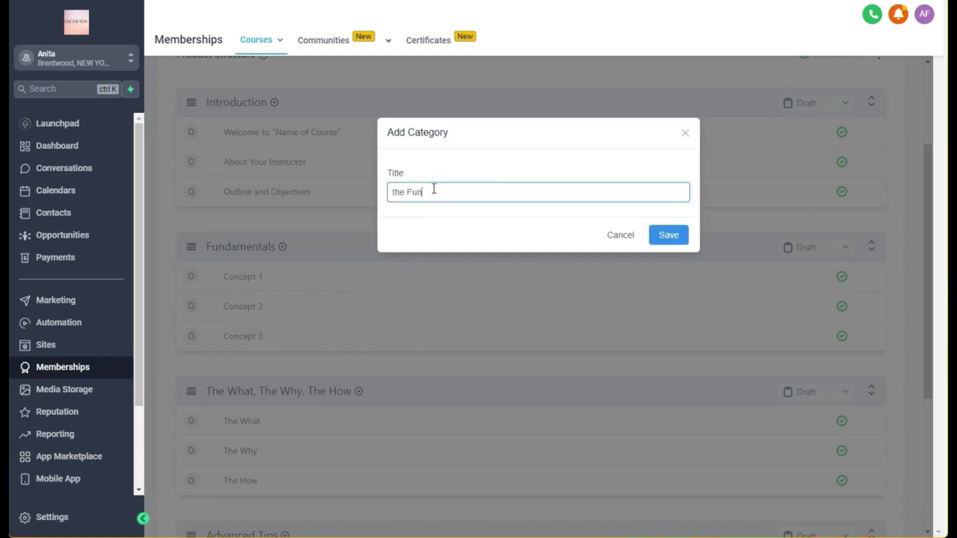
pyautogui.write(' part of fundamentals')
pyautogui.click(681, 235)
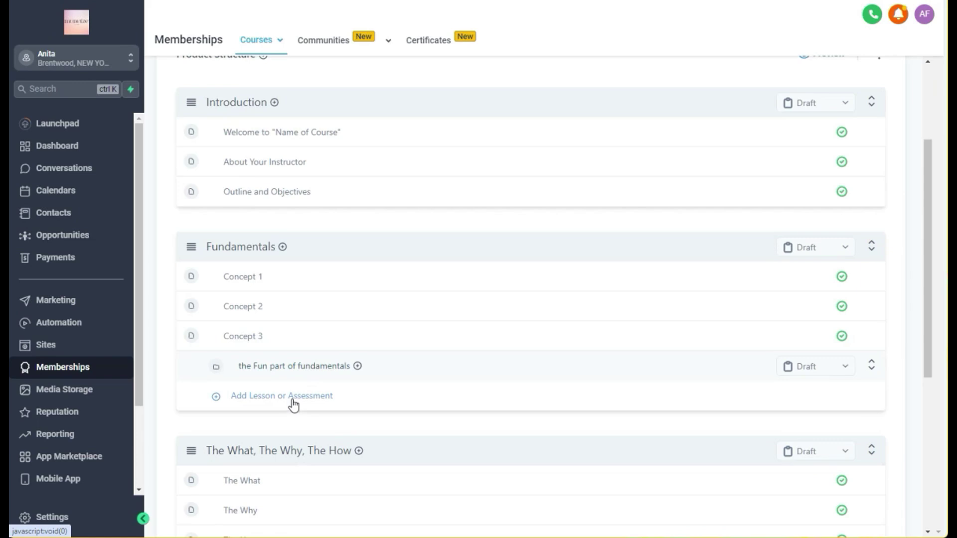
# Add a lesson titled "Make Learning Fun" to the Fun part of fundamentals subcategory.
pyautogui.click(217, 402)
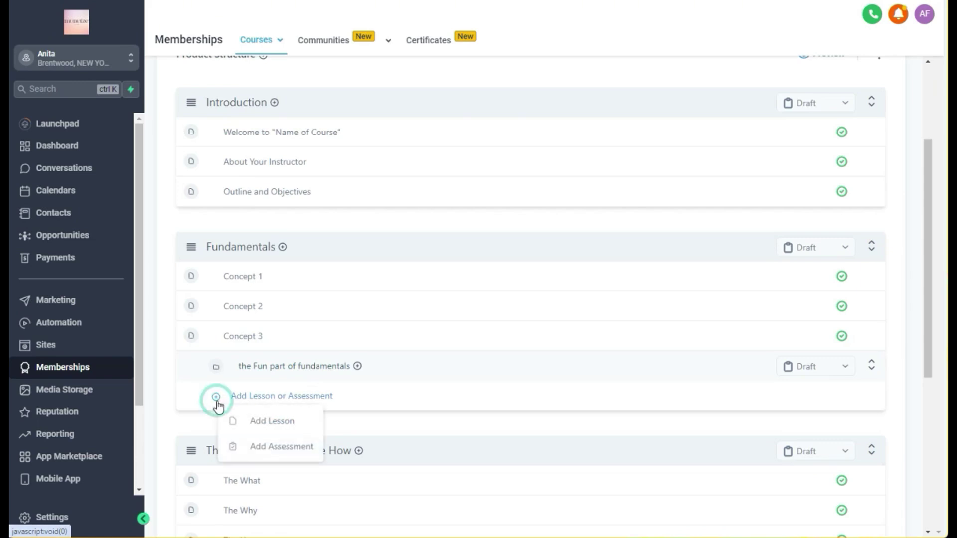
pyautogui.click(250, 424)
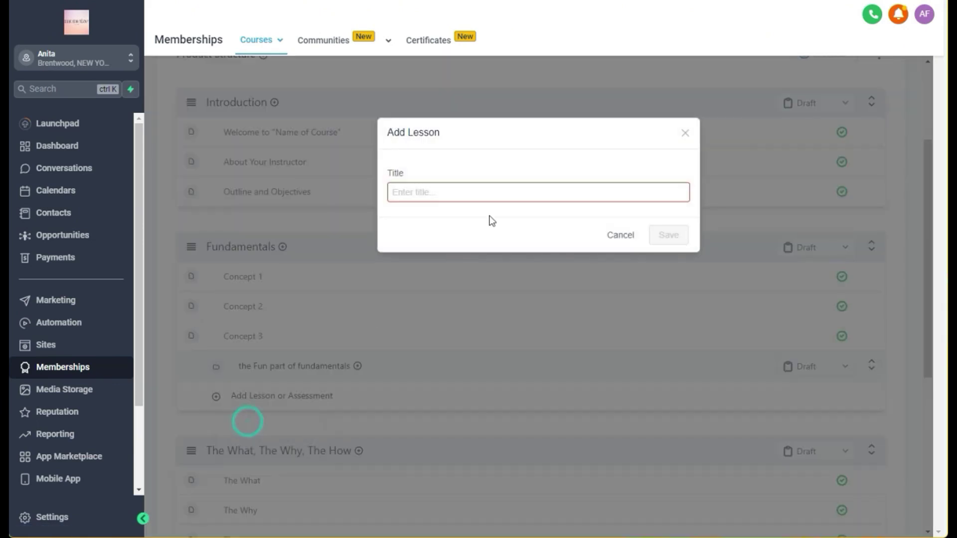
pyautogui.click(488, 194)
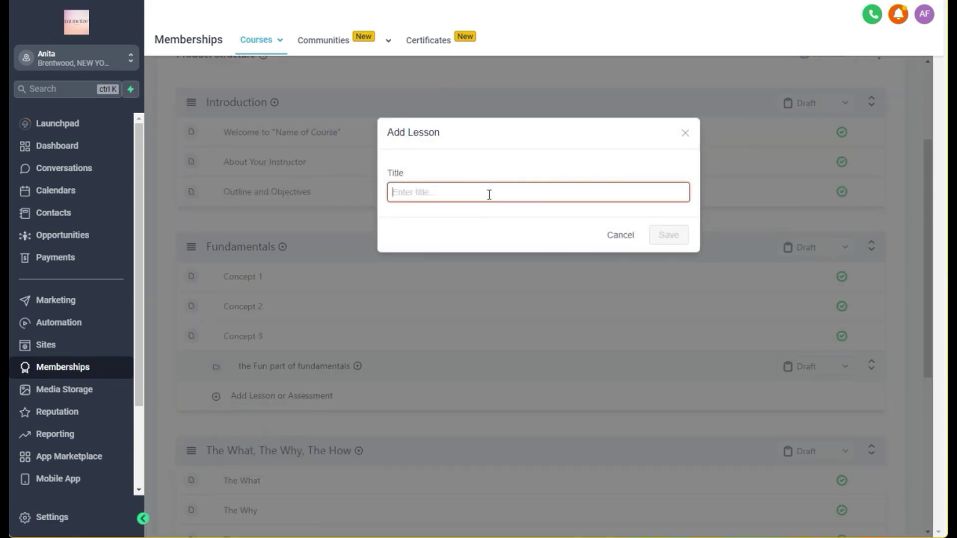
pyautogui.write('Fun')
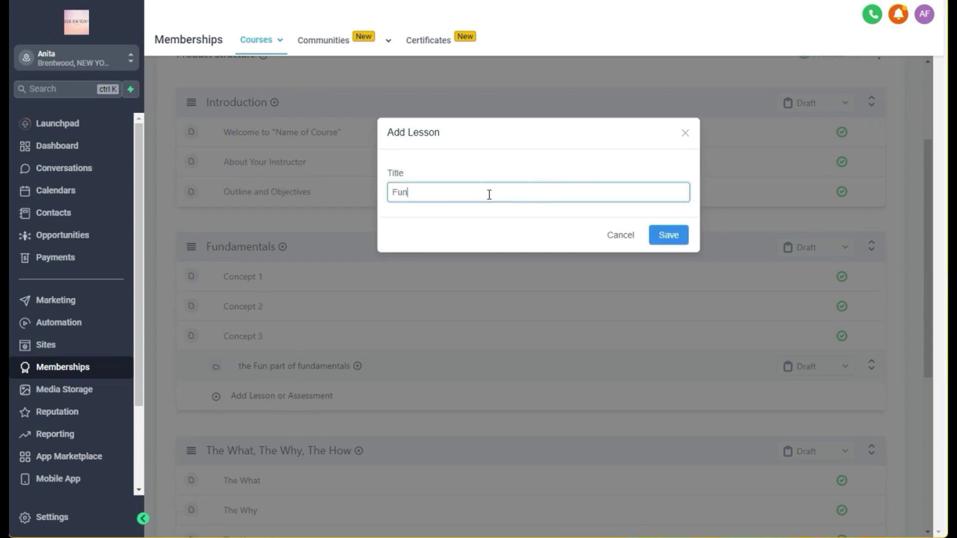
pyautogui.press('BackSpace')
pyautogui.press('BackSpace')
pyautogui.write('M')
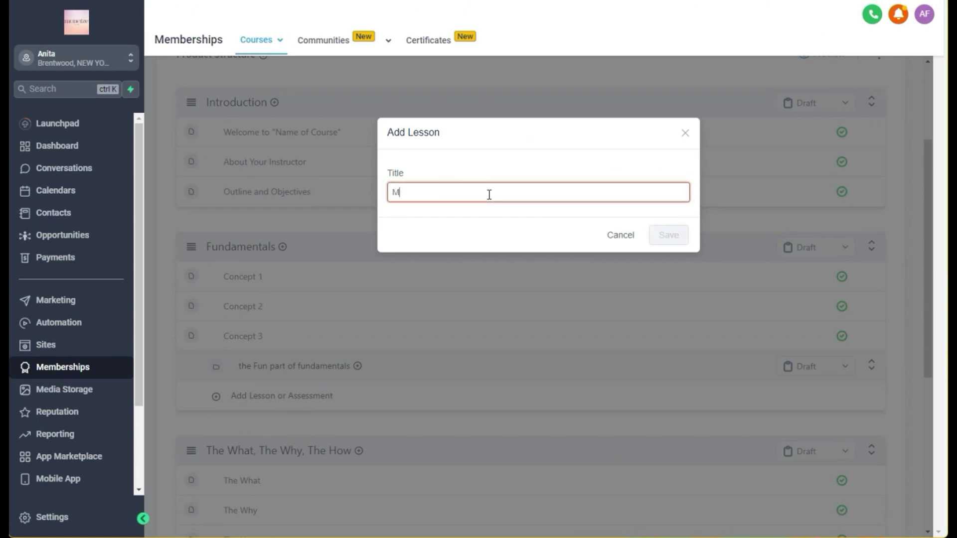
pyautogui.write('ake Learning Fun')
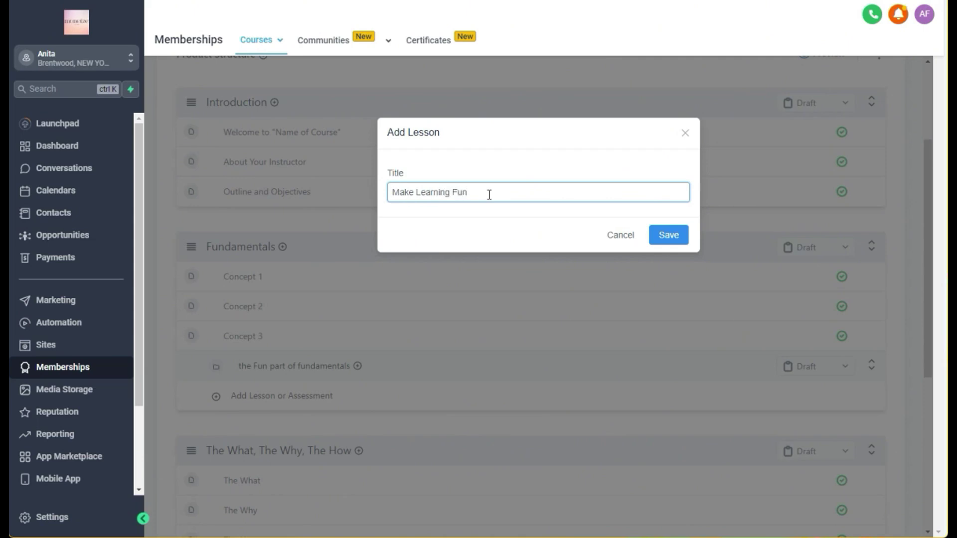
pyautogui.click(658, 242)
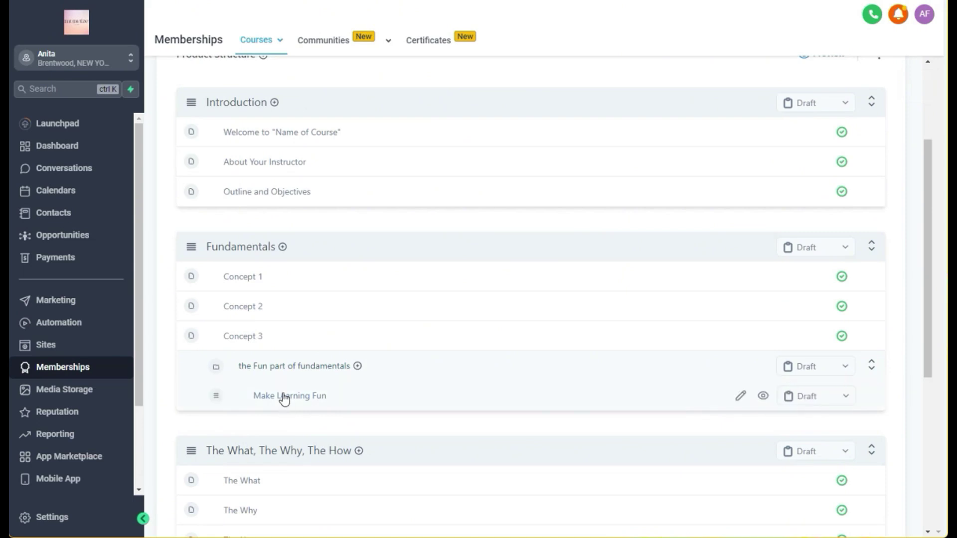
# Add another lesson titled "Make Fun Learning" to the Fun part of fundamentals subcategory.
pyautogui.click(357, 367)
pyautogui.click(357, 390)
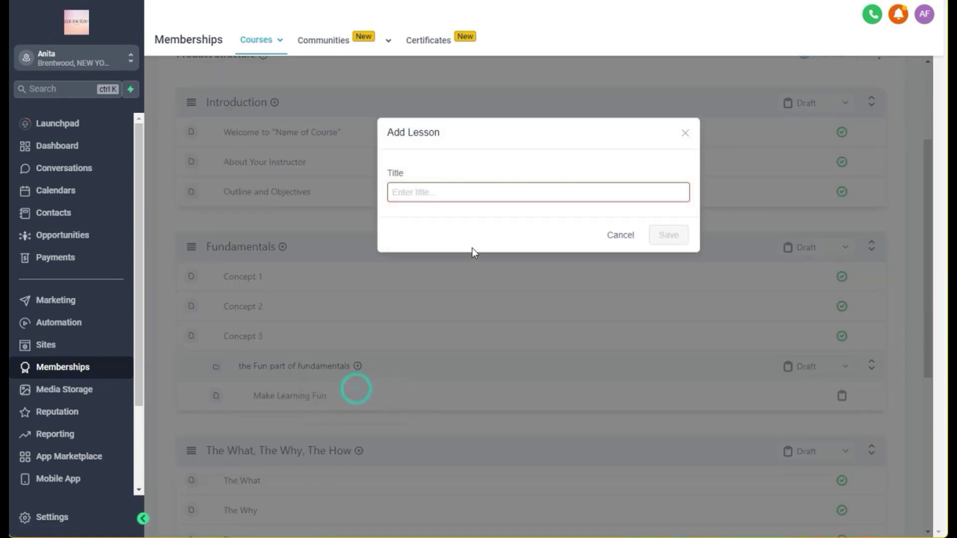
pyautogui.click(477, 194)
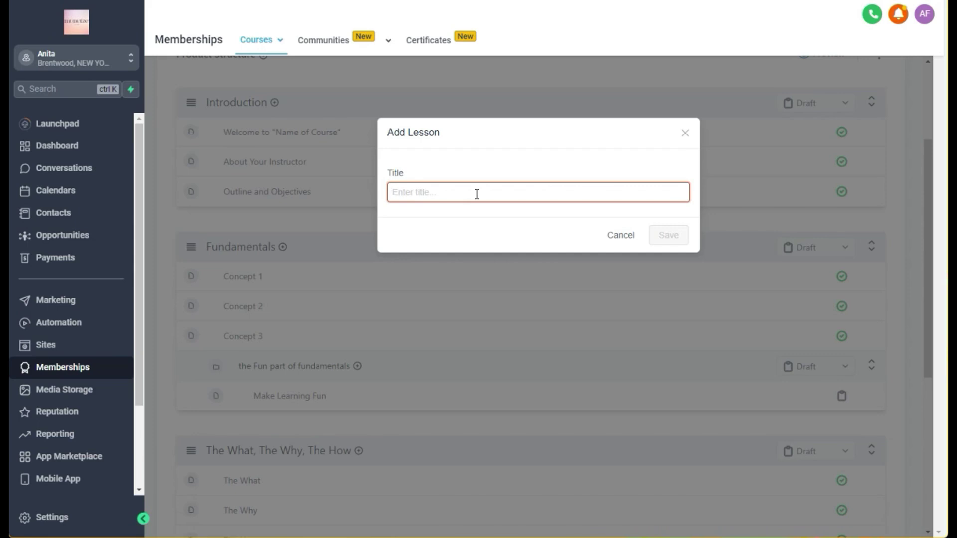
pyautogui.write('Make Fun Learning')
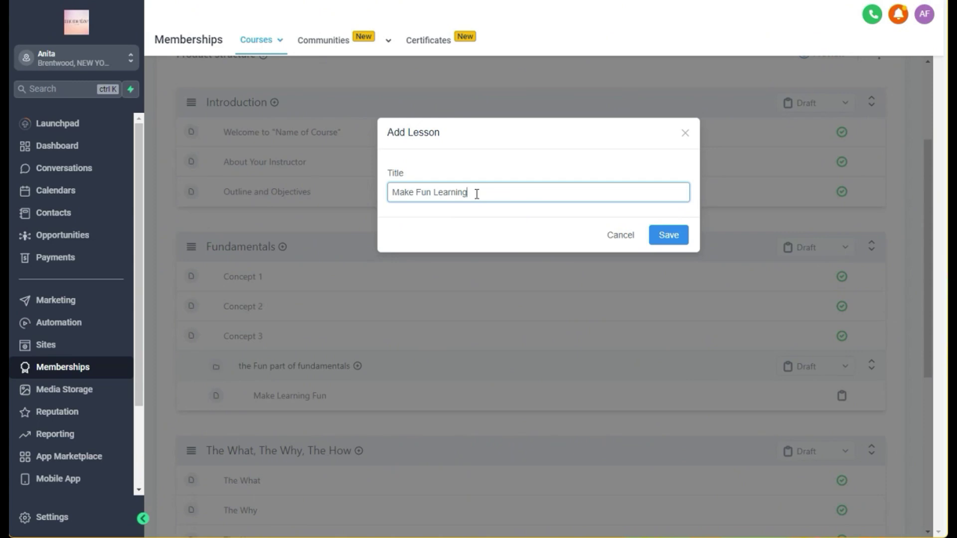
pyautogui.click(669, 237)
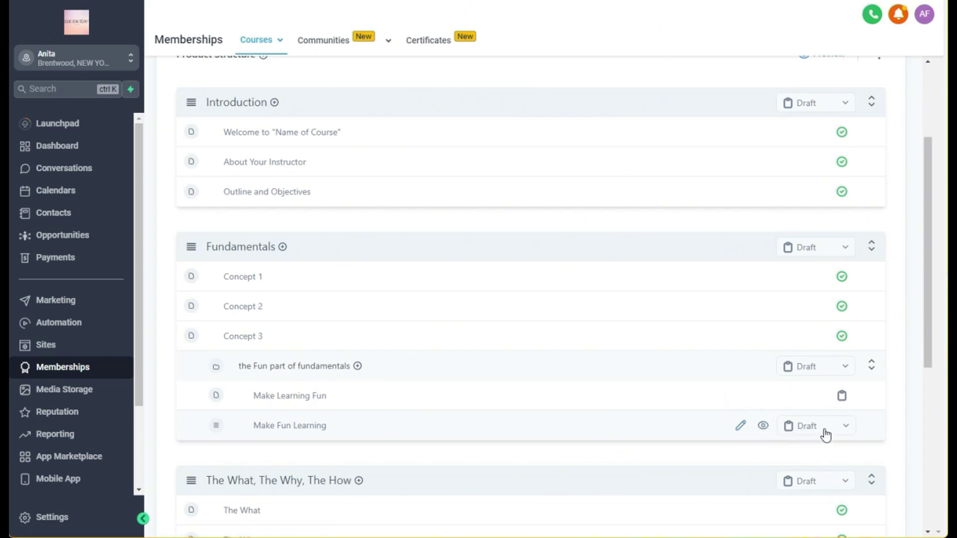
# Open the Make Fun Learning lesson for editing and change its title to "Make Fun Educational".
pyautogui.click(741, 427)
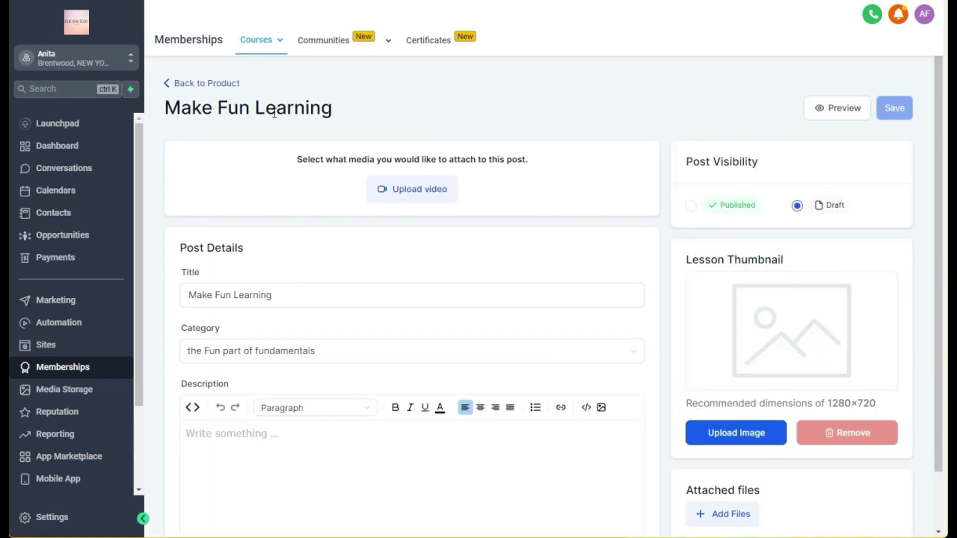
pyautogui.click(267, 287)
pyautogui.doubleClick(267, 294)
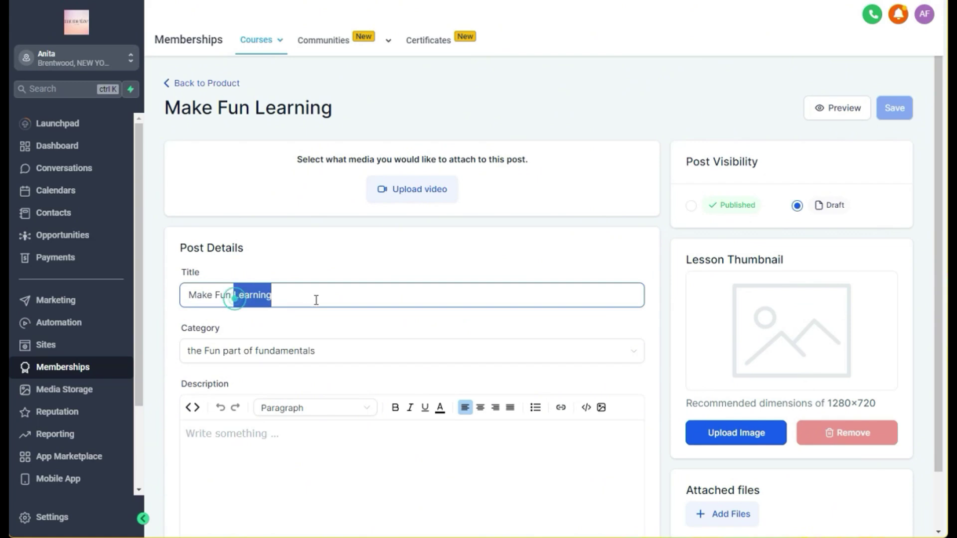
pyautogui.write('Edu')
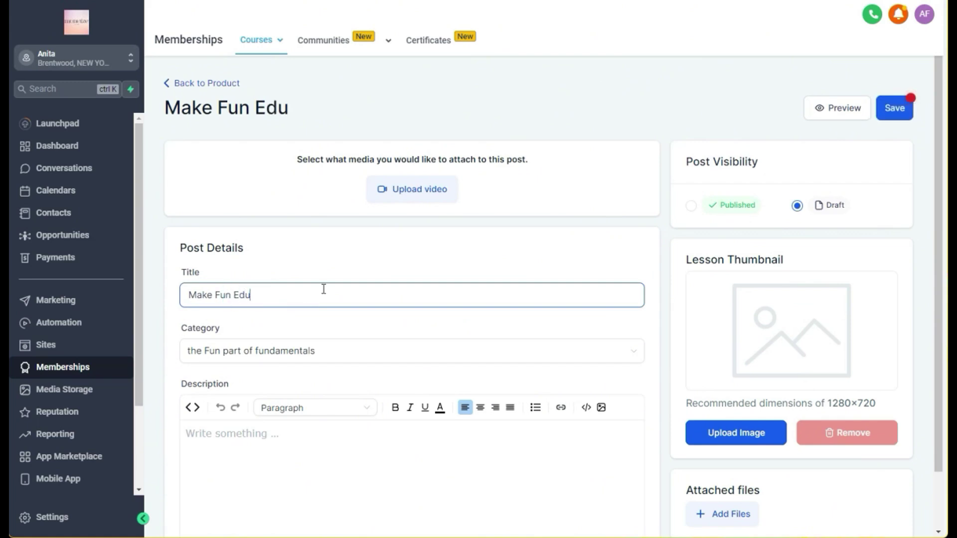
pyautogui.write('cational')
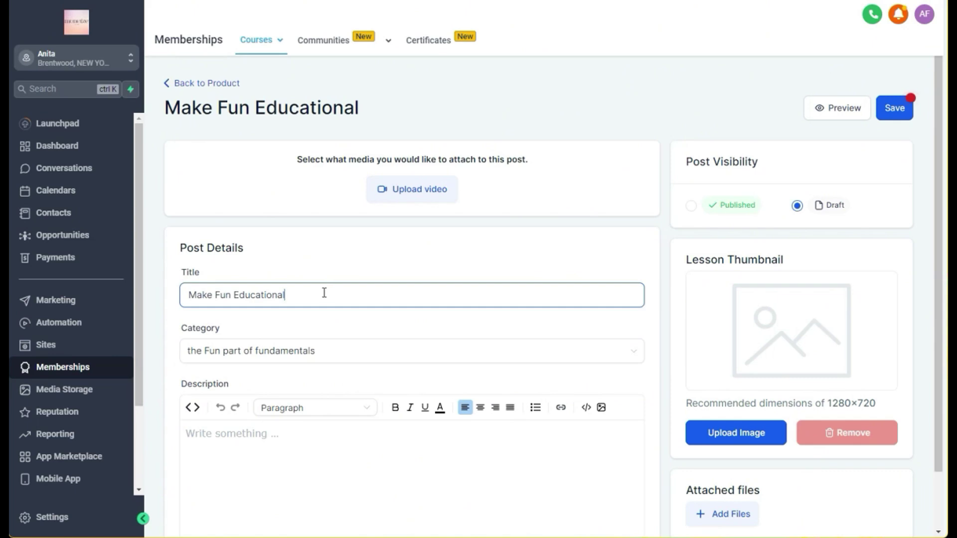
# Check the category choices for the Make Fun Educational lesson without changing the category, and save the lesson.
pyautogui.click(195, 352)
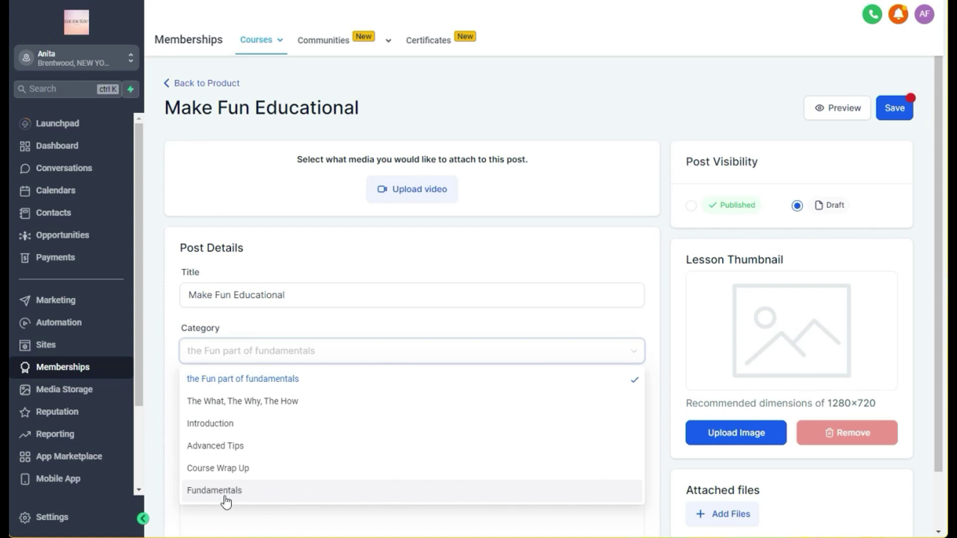
pyautogui.click(386, 239)
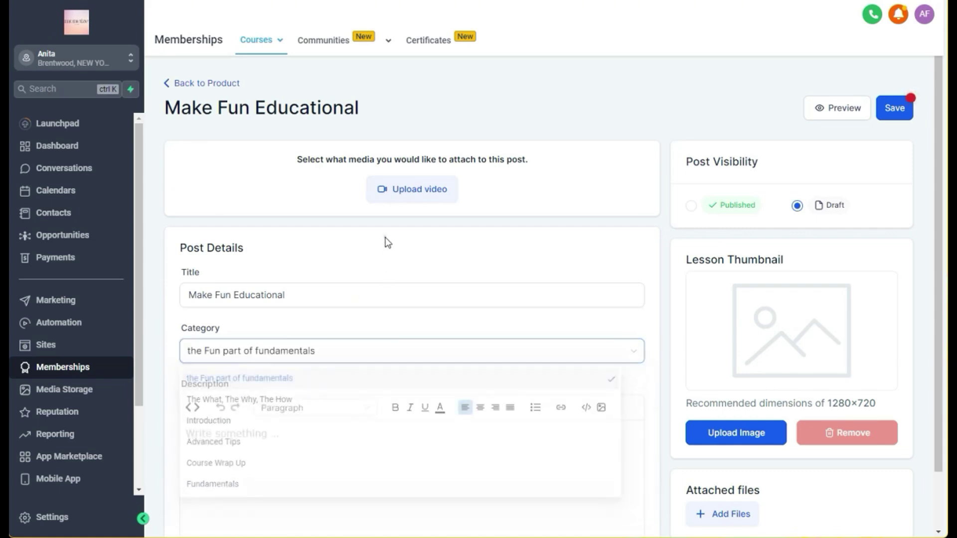
pyautogui.click(278, 397)
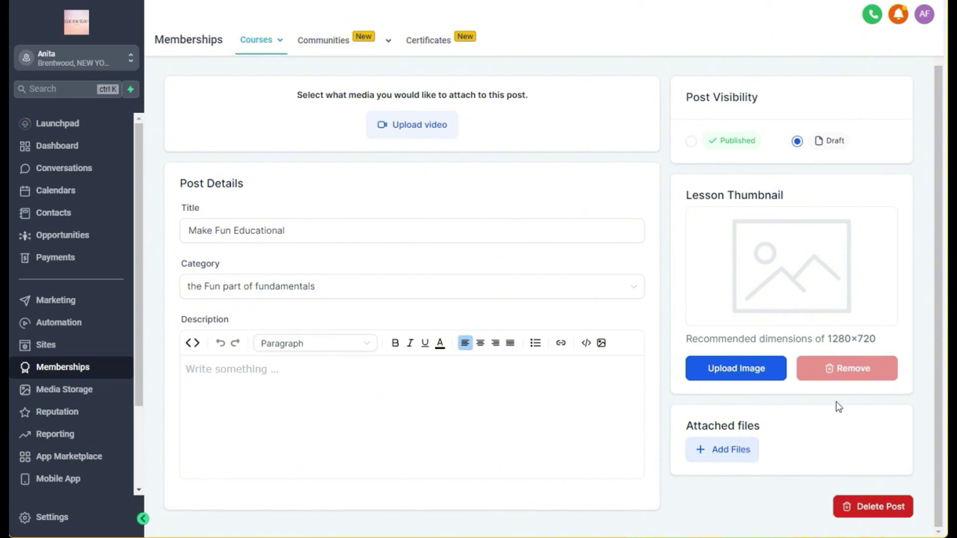
pyautogui.scroll(2, 840, 406)
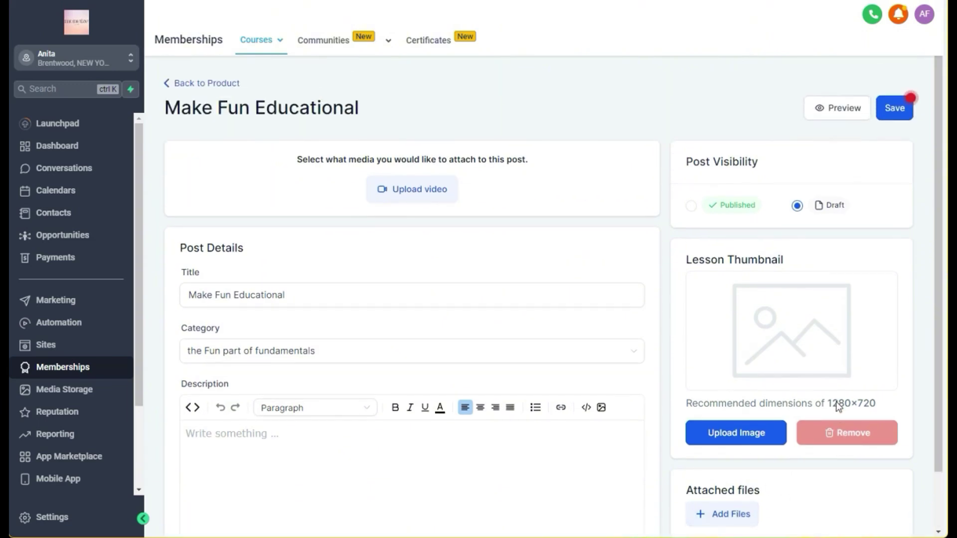
pyautogui.click(895, 109)
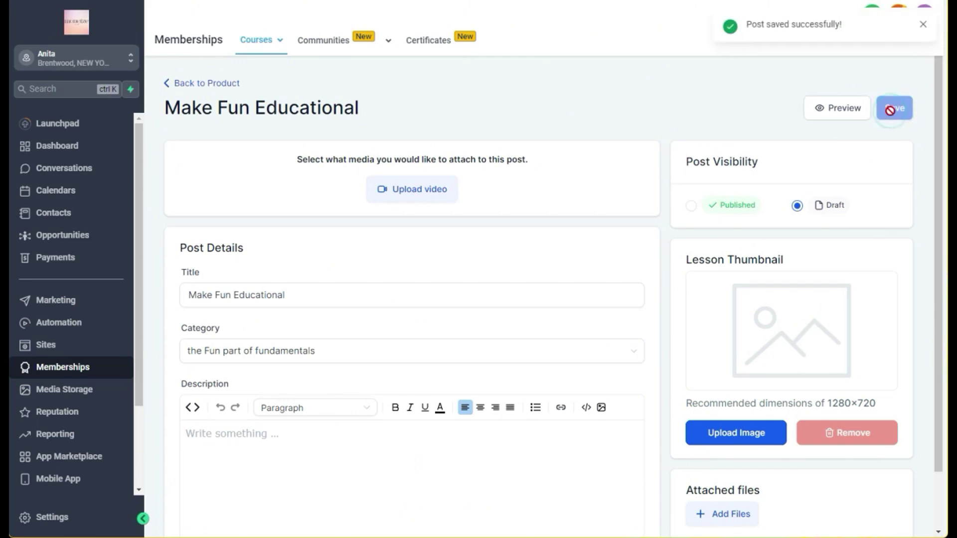
# Rename the Fun part of fundamentals subcategory to "The Fun Part of Fundamentals" and save it.
pyautogui.click(222, 84)
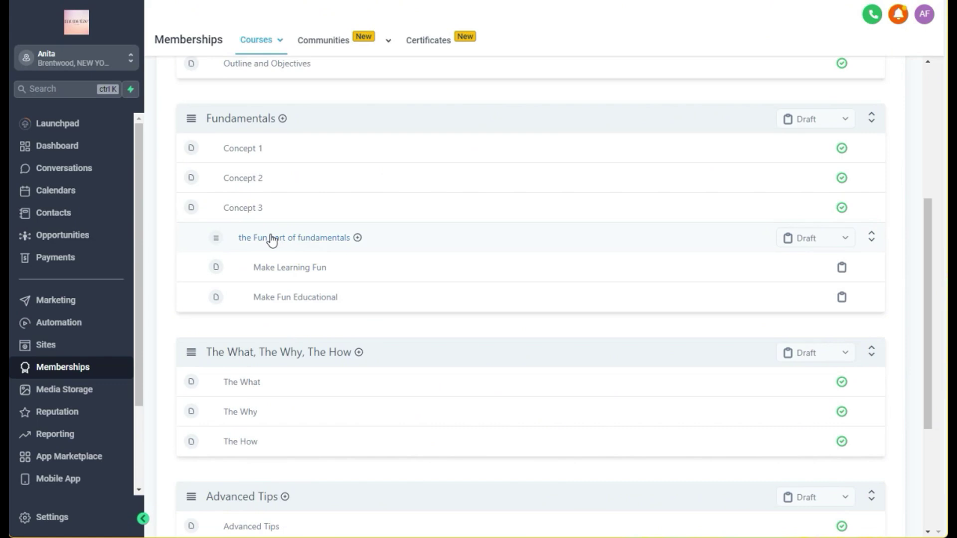
pyautogui.click(311, 238)
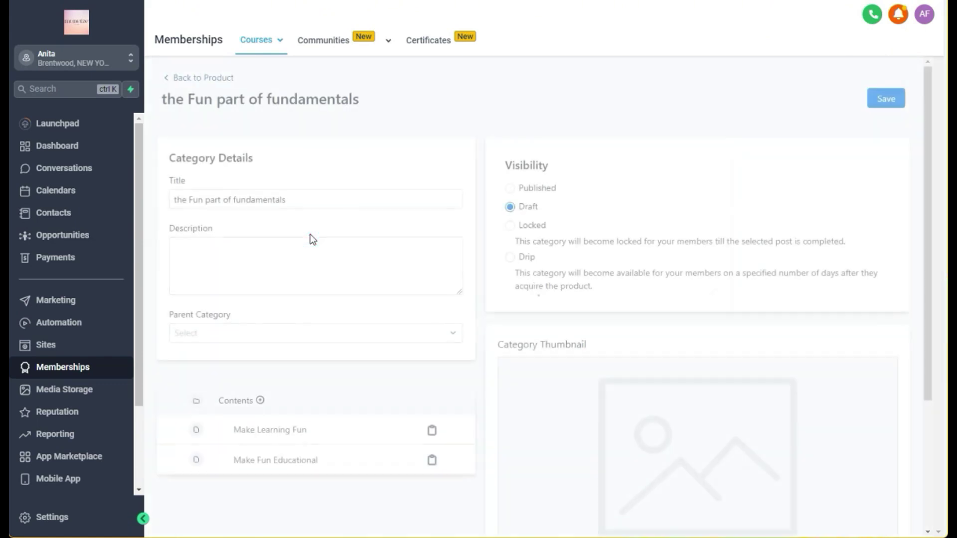
pyautogui.click(173, 200)
pyautogui.write('T')
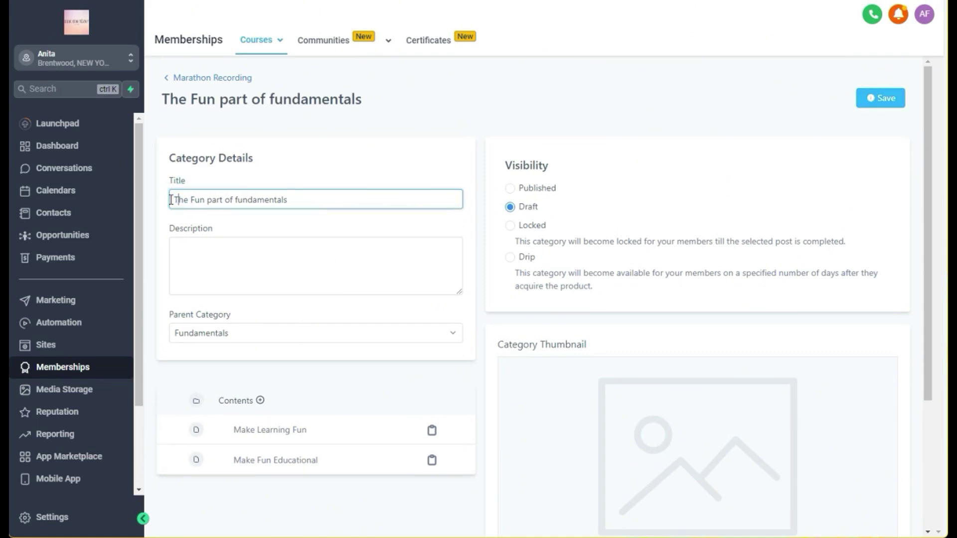
pyautogui.click(210, 201)
pyautogui.press('BackSpace')
pyautogui.write('P')
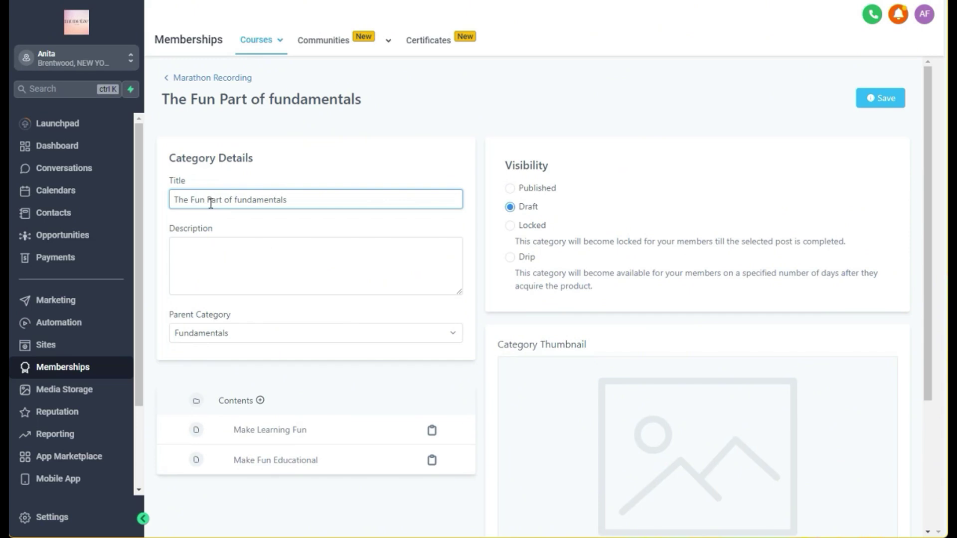
pyautogui.click(240, 199)
pyautogui.press('BackSpace')
pyautogui.write('F')
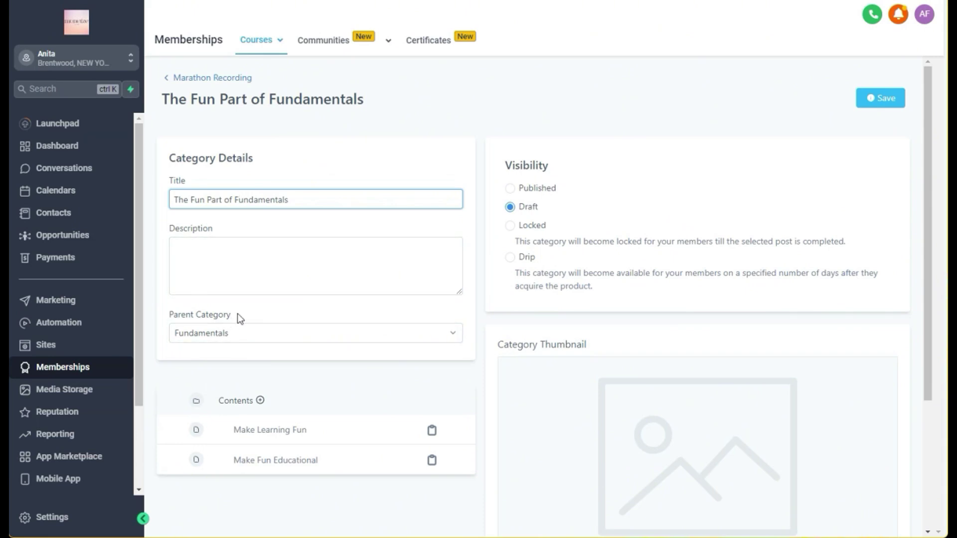
pyautogui.click(879, 103)
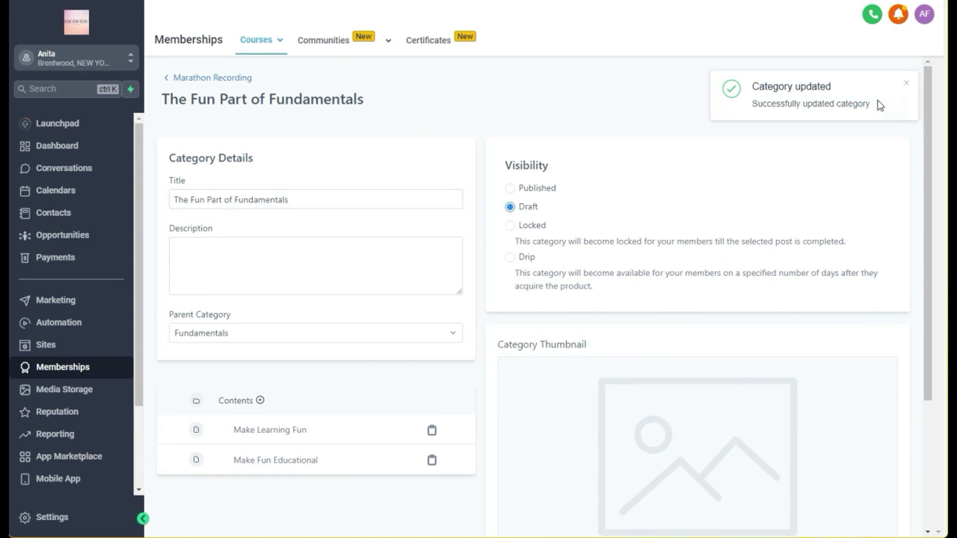
# Move The Fun Part of Fundamentals subcategory above Concept 3 in the outline, and return Concept 3 to its place before the subcategory.
pyautogui.click(187, 86)
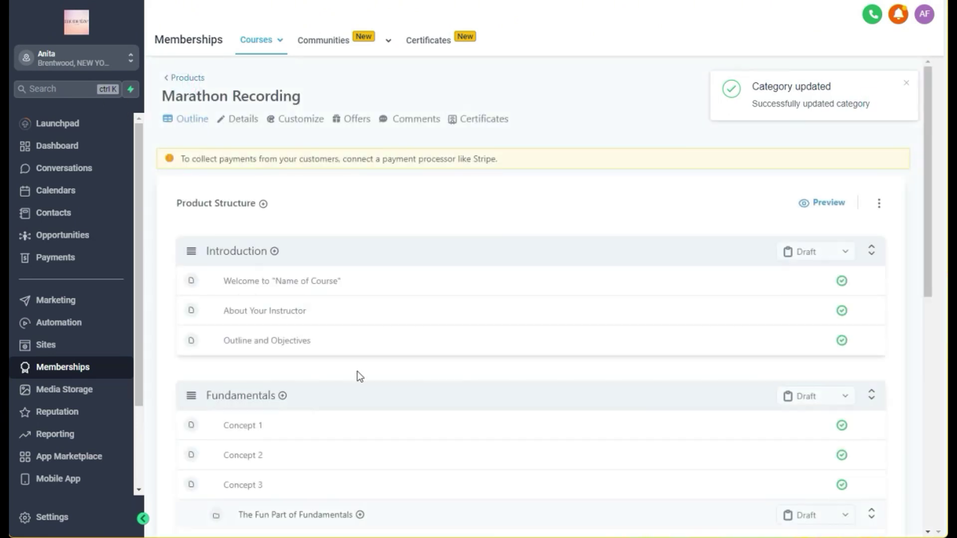
pyautogui.scroll(-3, 358, 378)
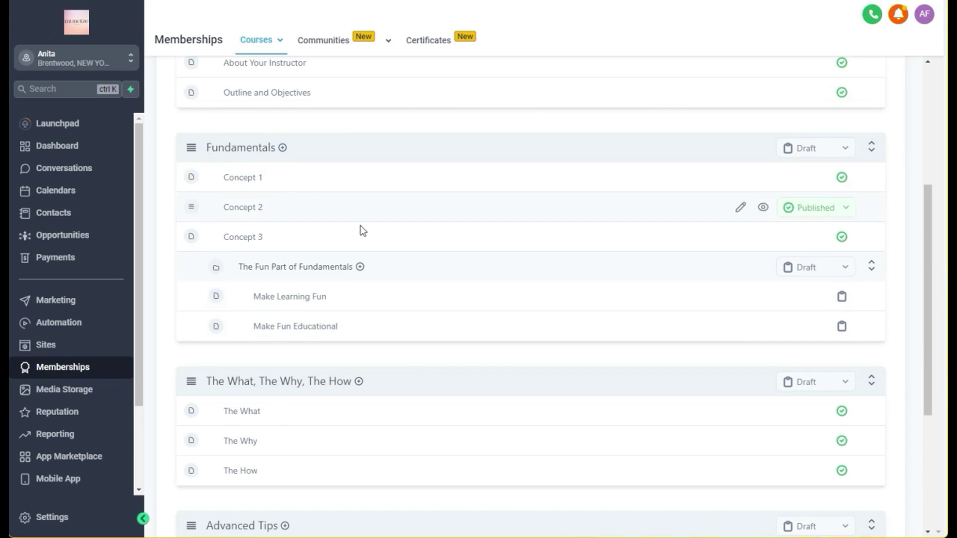
pyautogui.scroll(3, 354, 217)
pyautogui.scroll(-2, 354, 217)
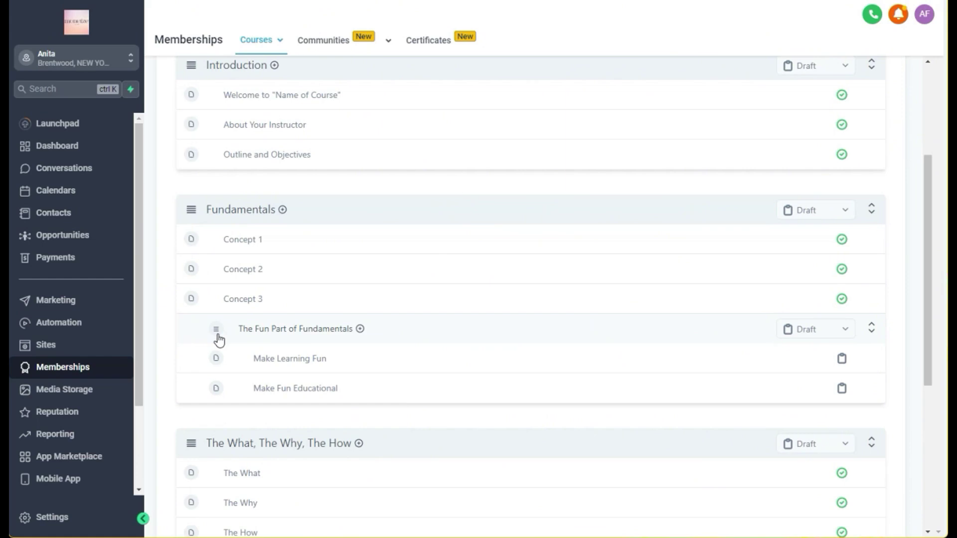
pyautogui.moveTo(218, 334); pyautogui.dragTo(197, 320)
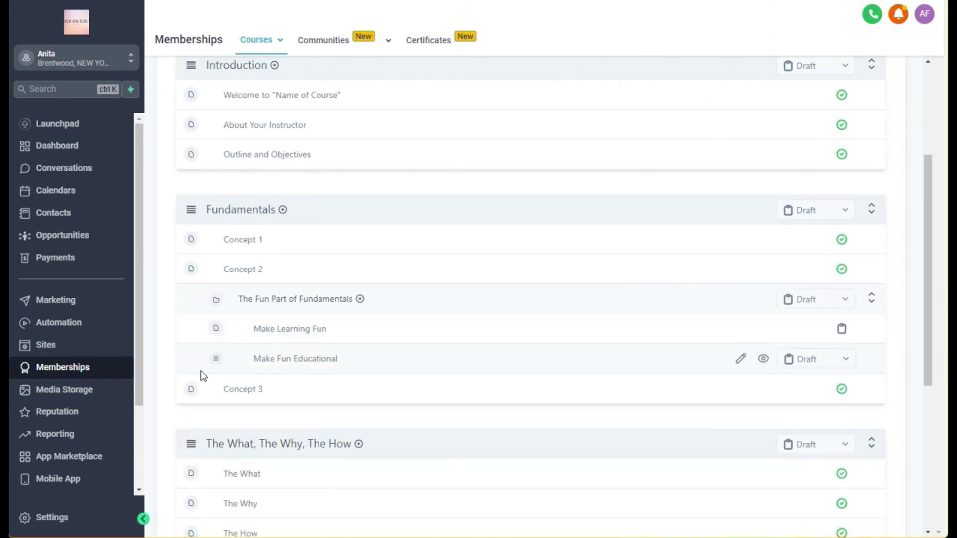
pyautogui.moveTo(192, 391); pyautogui.dragTo(198, 324)
pyautogui.click(682, 328)
# Open The Fun Part of Fundamentals subcategory, review its parent category choices, and save it with Fundamentals as the parent.
pyautogui.click(269, 329)
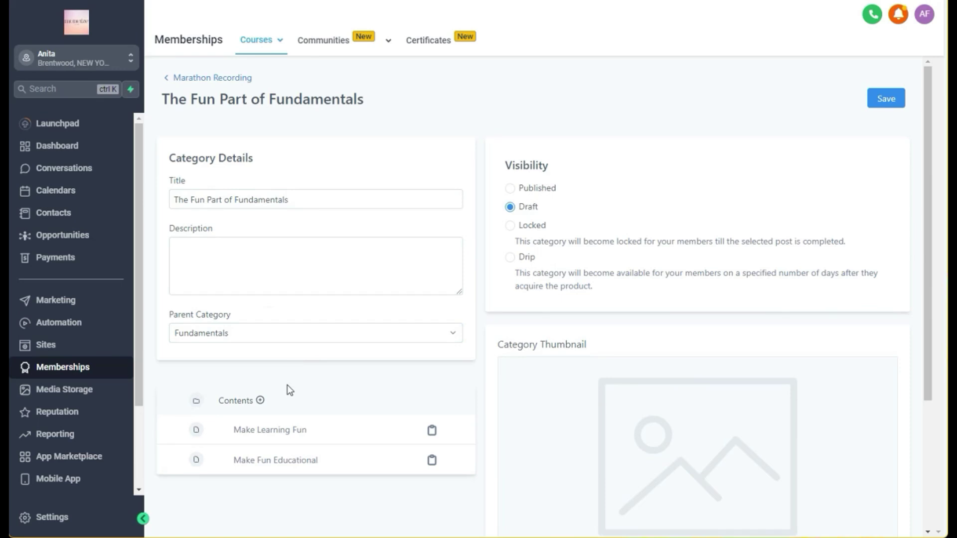
pyautogui.scroll(-4, 287, 385)
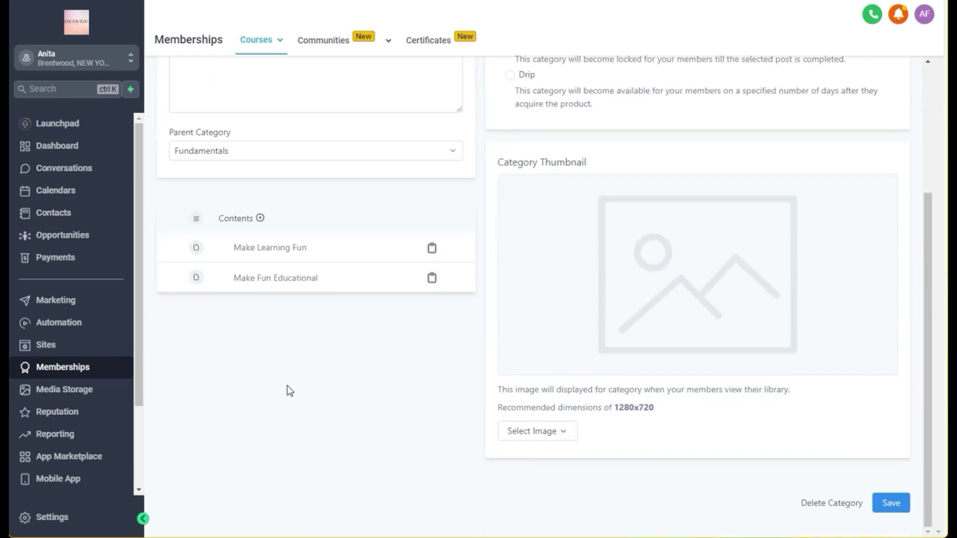
pyautogui.click(260, 219)
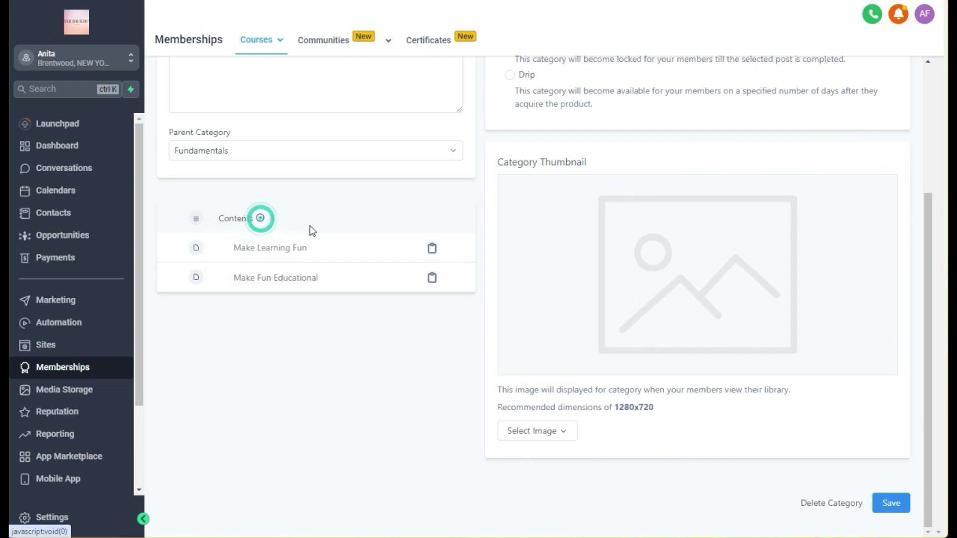
pyautogui.scroll(4, 319, 233)
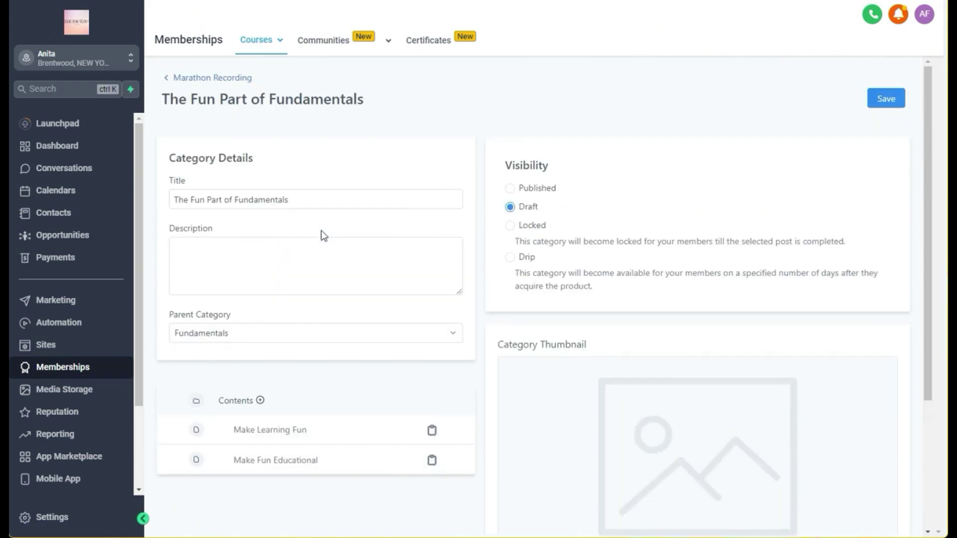
pyautogui.click(299, 341)
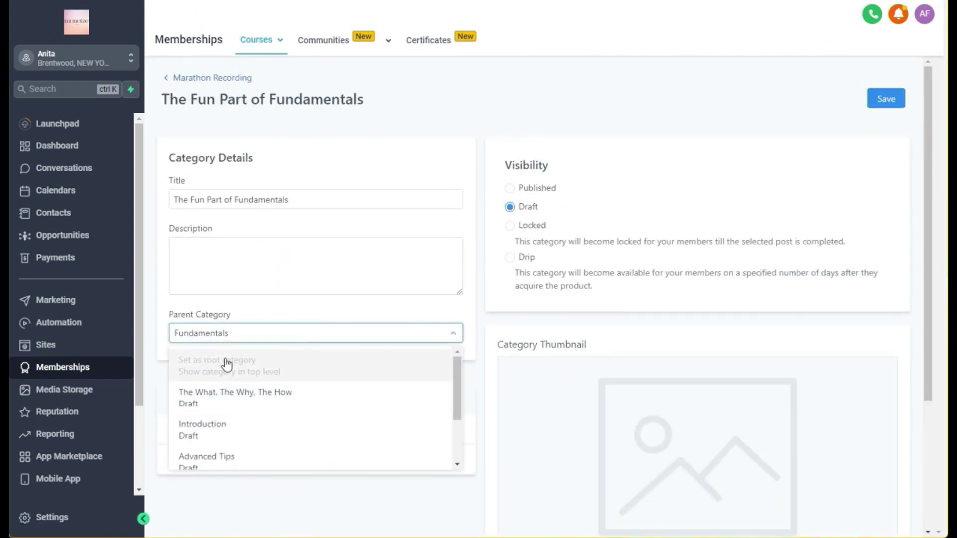
pyautogui.scroll(-2, 227, 365)
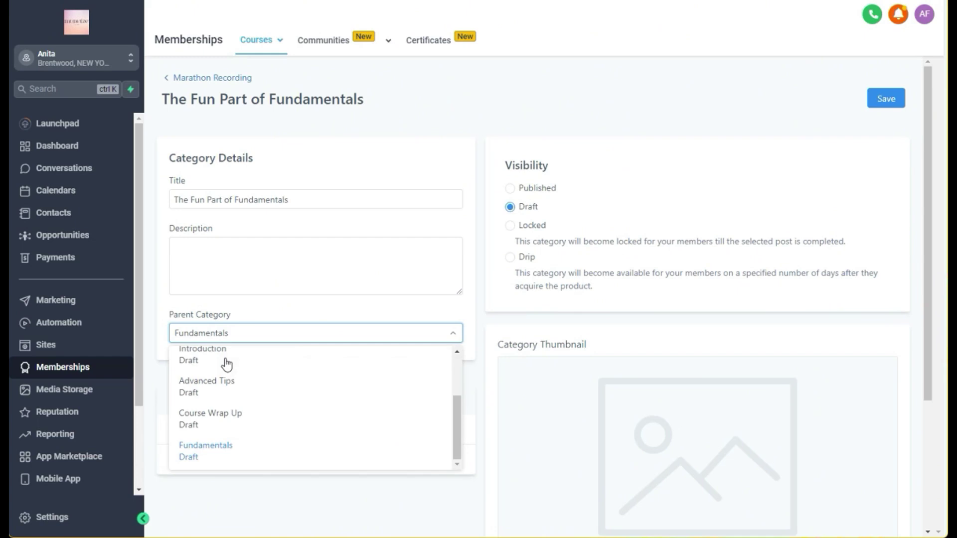
pyautogui.click(222, 449)
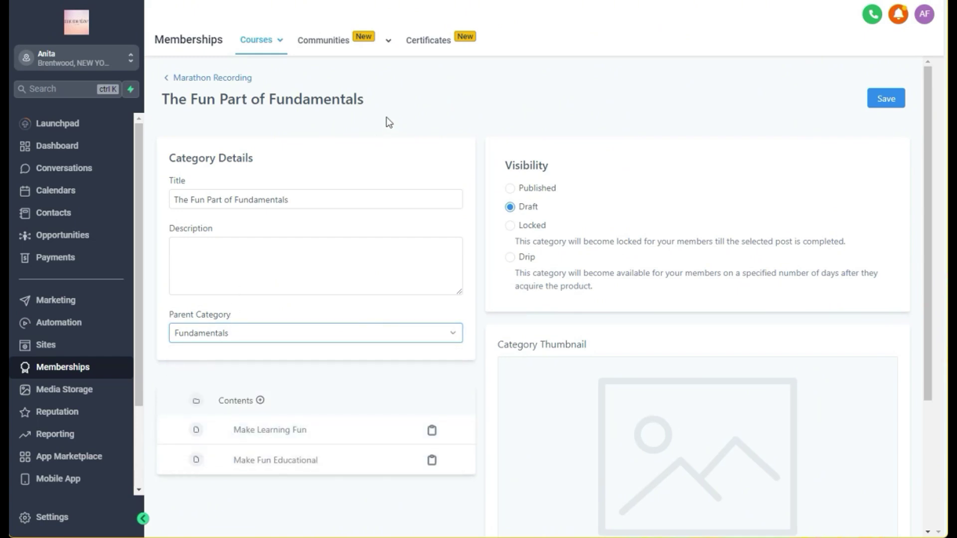
pyautogui.click(890, 99)
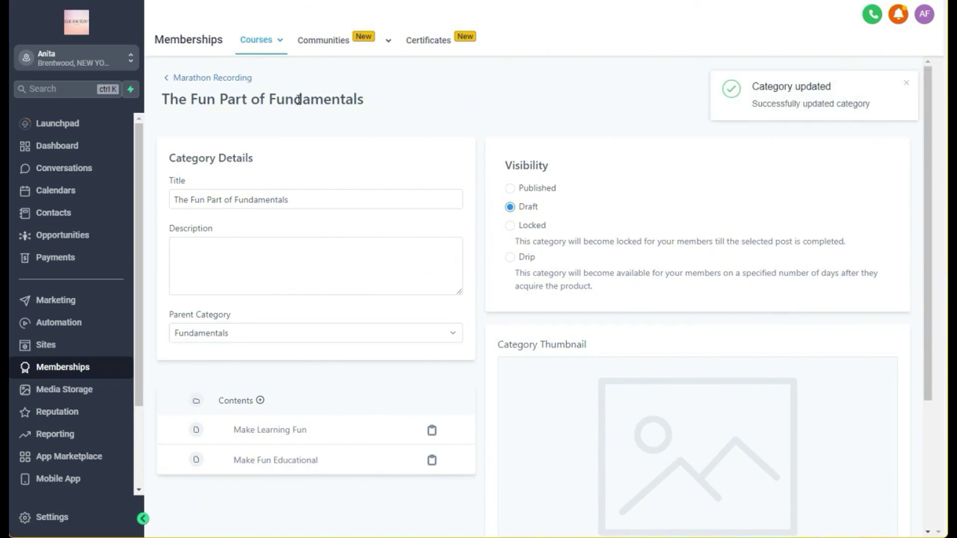
# Move the Make Learning Fun and Make Fun Educational lessons out of the subcategory, directly under Fundamentals after Concept 3.
pyautogui.click(233, 81)
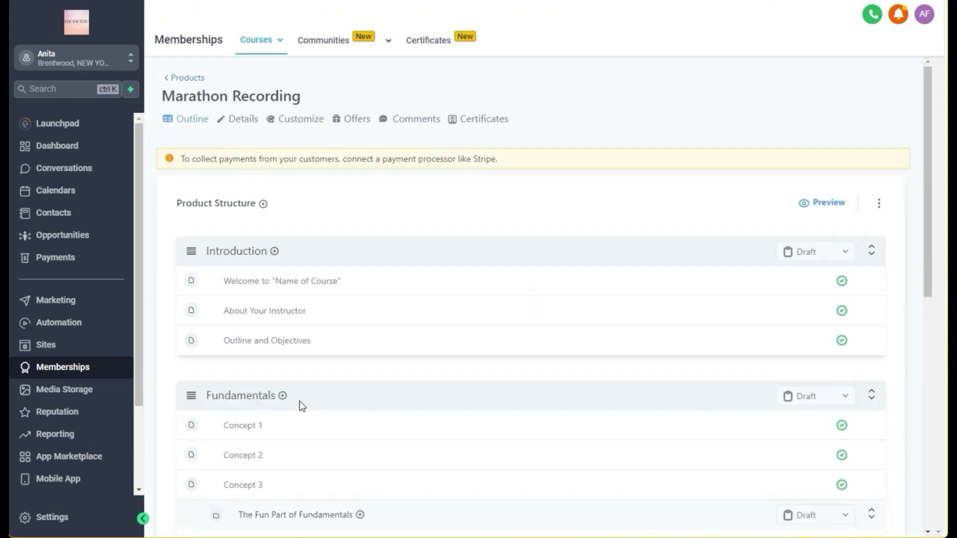
pyautogui.scroll(-5, 301, 404)
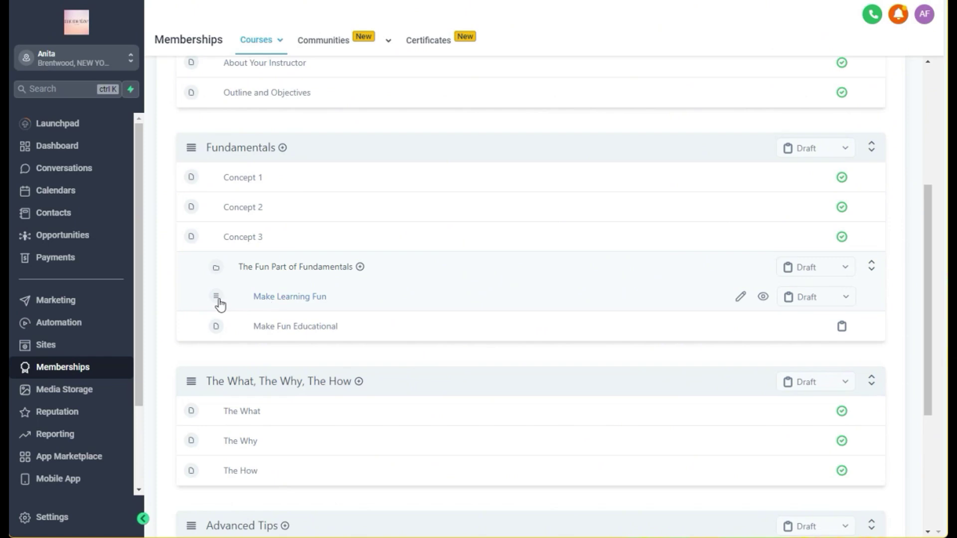
pyautogui.moveTo(214, 299); pyautogui.dragTo(191, 277)
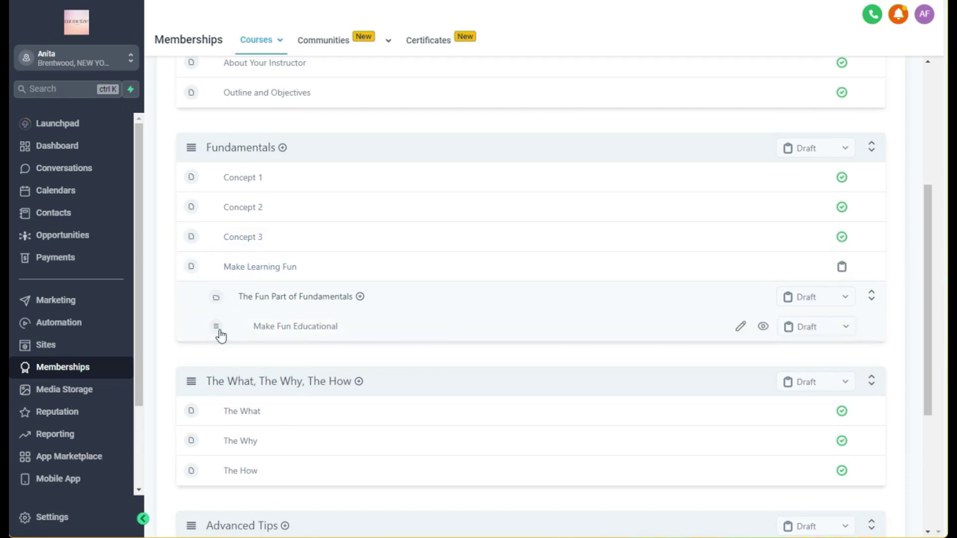
pyautogui.moveTo(220, 331); pyautogui.dragTo(215, 310)
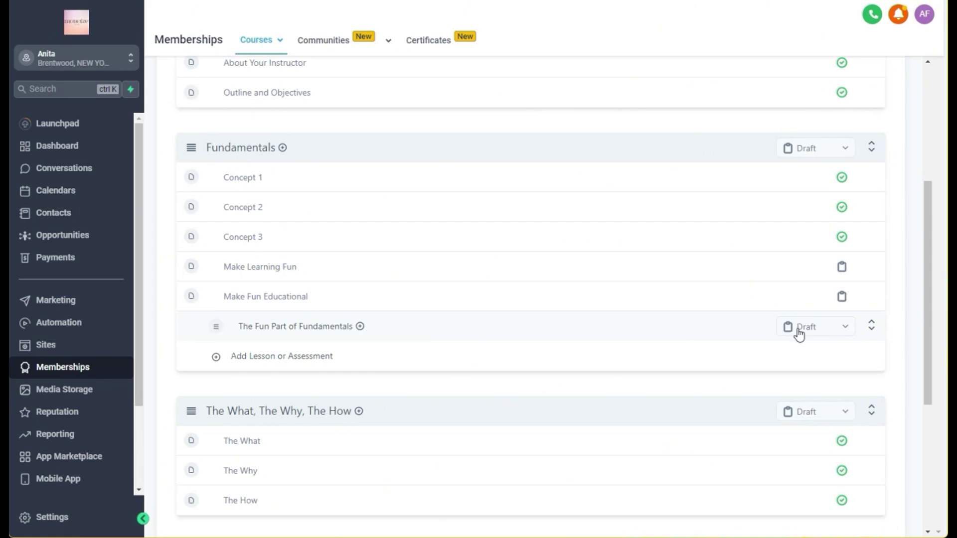
# Try to delete the emptied The Fun Part of Fundamentals subcategory, and save its category page.
pyautogui.click(273, 331)
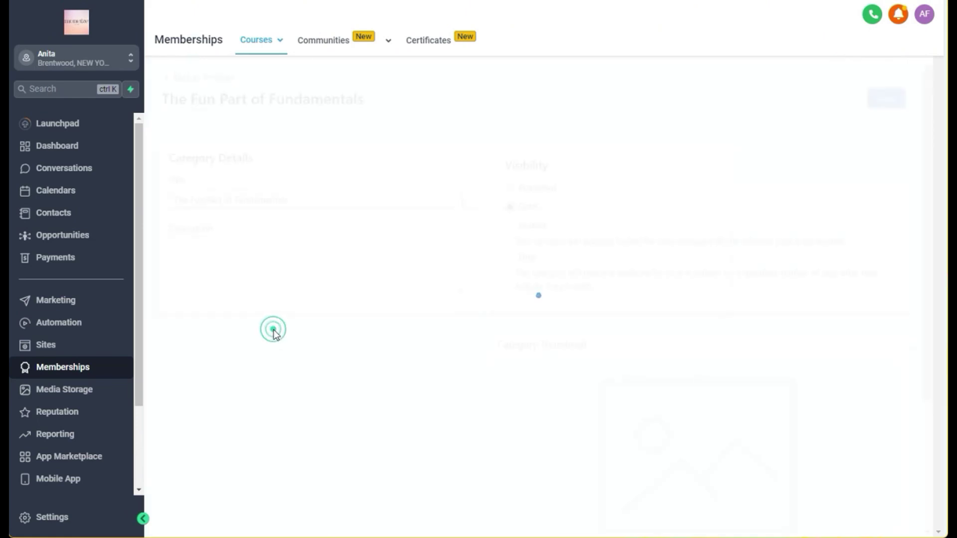
pyautogui.scroll(-3, 857, 342)
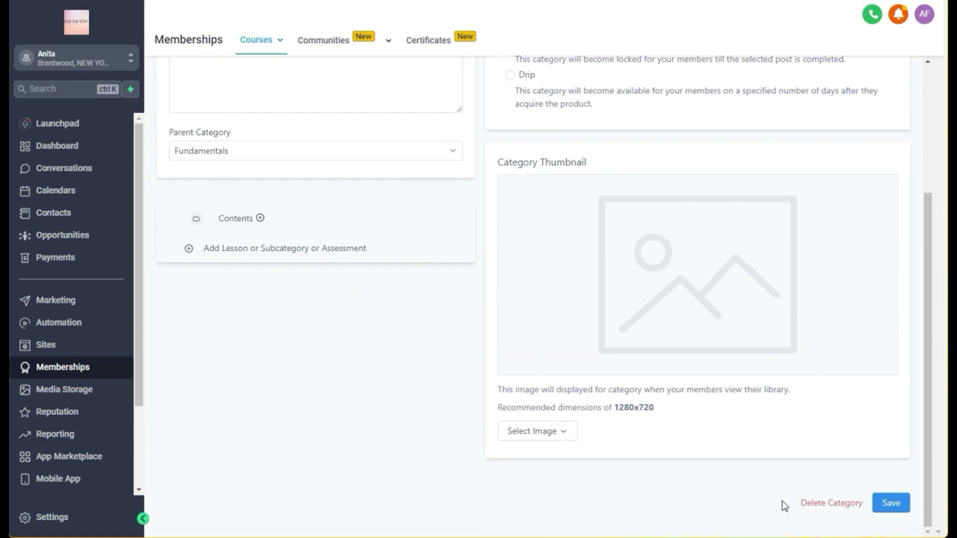
pyautogui.click(834, 505)
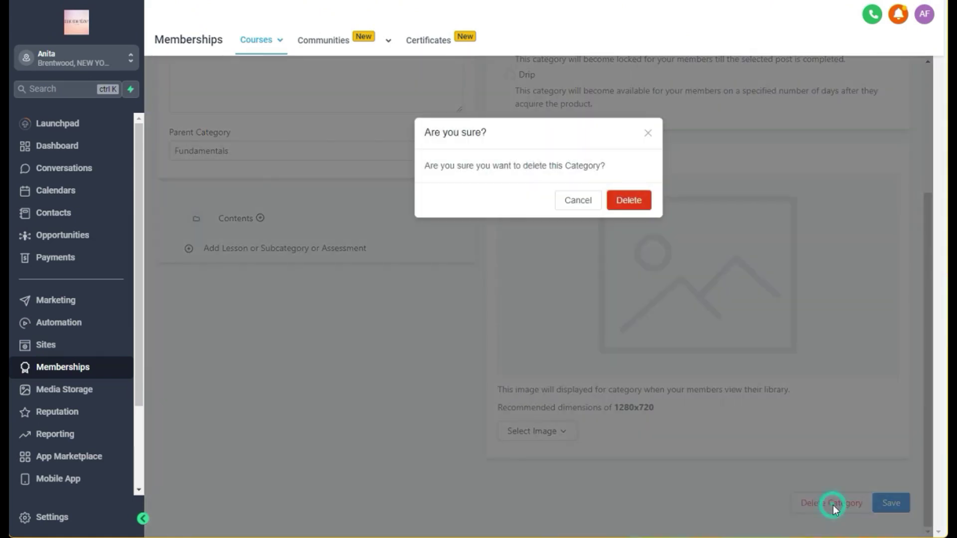
pyautogui.click(641, 202)
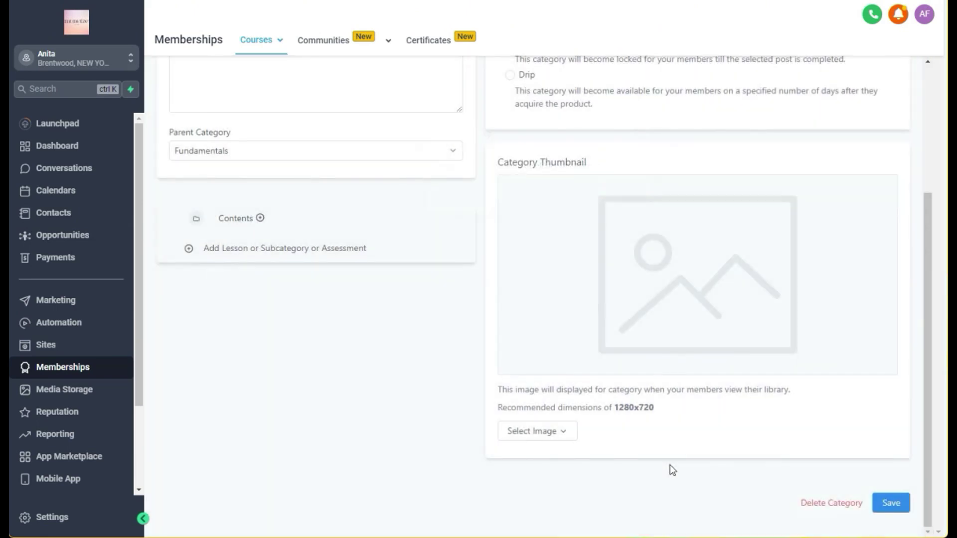
pyautogui.scroll(4, 853, 487)
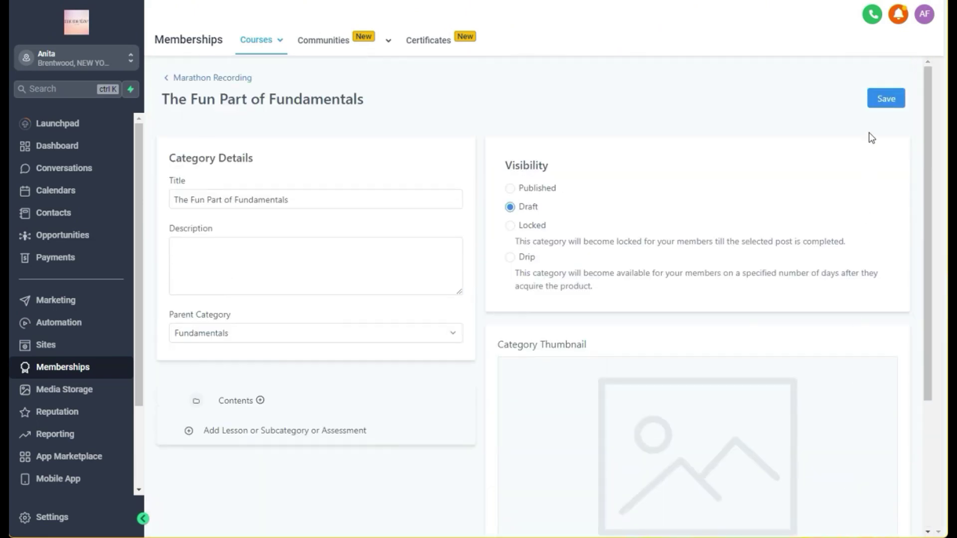
pyautogui.click(883, 108)
# Return to the Marathon Recording outline and reload it, dismissing the missing payment method notice.
pyautogui.moveTo(320, 49)
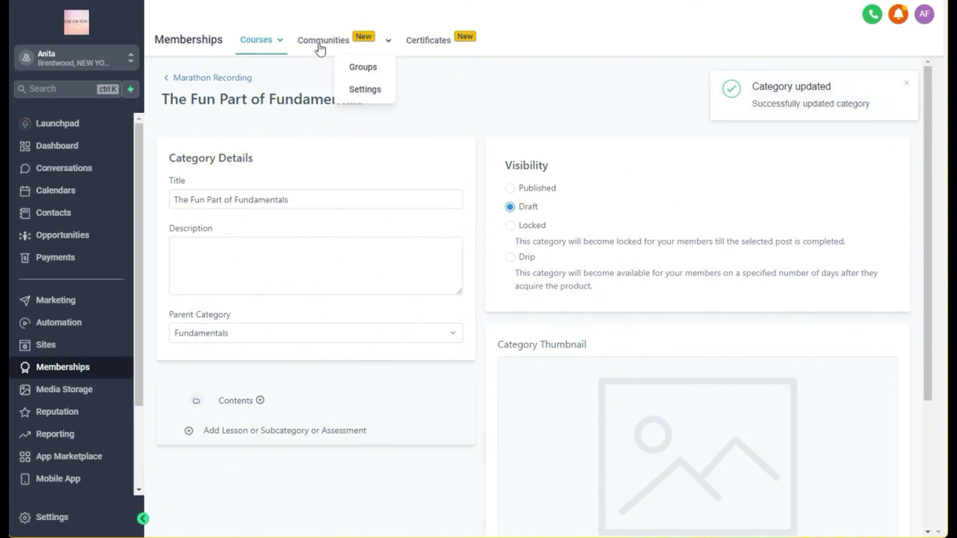
pyautogui.click(205, 79)
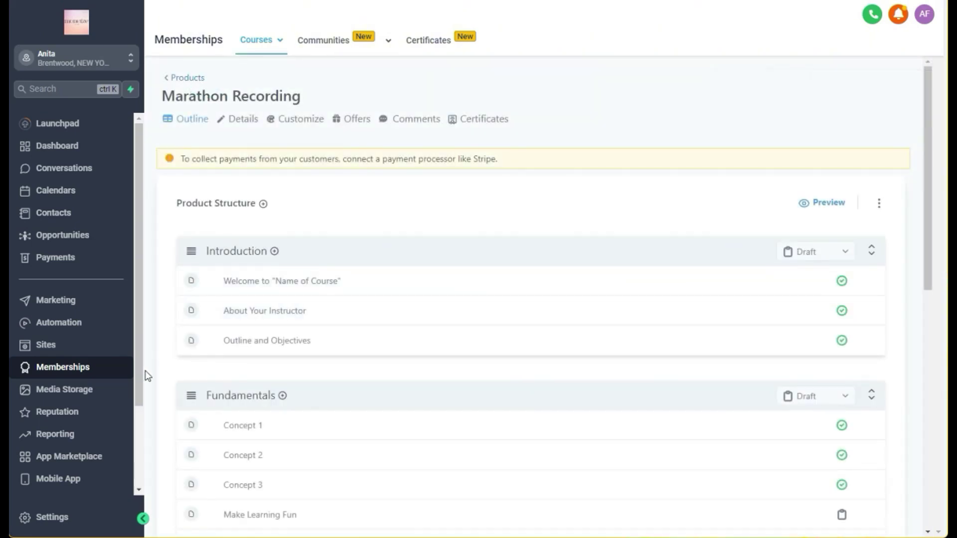
pyautogui.scroll(-2, 145, 372)
pyautogui.scroll(-3, 184, 373)
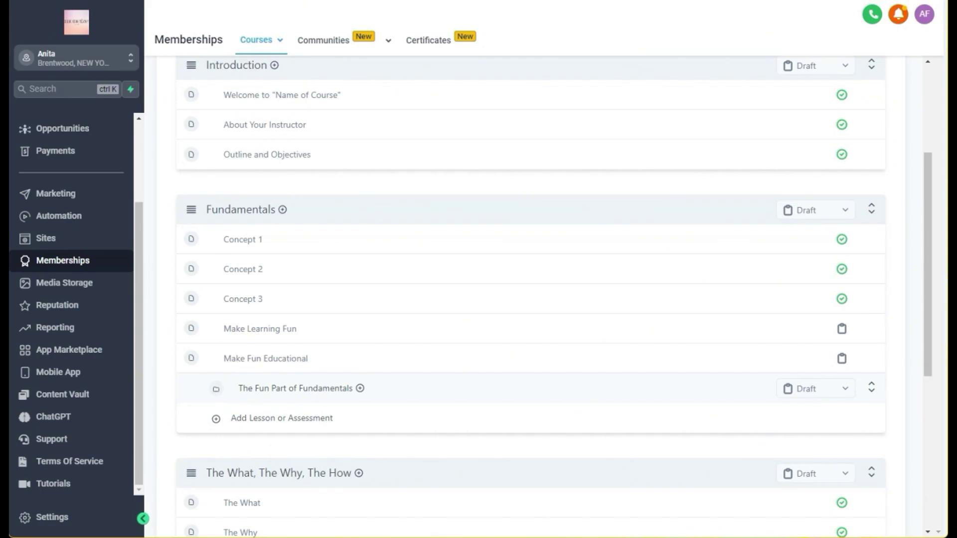
pyautogui.click(495, 398)
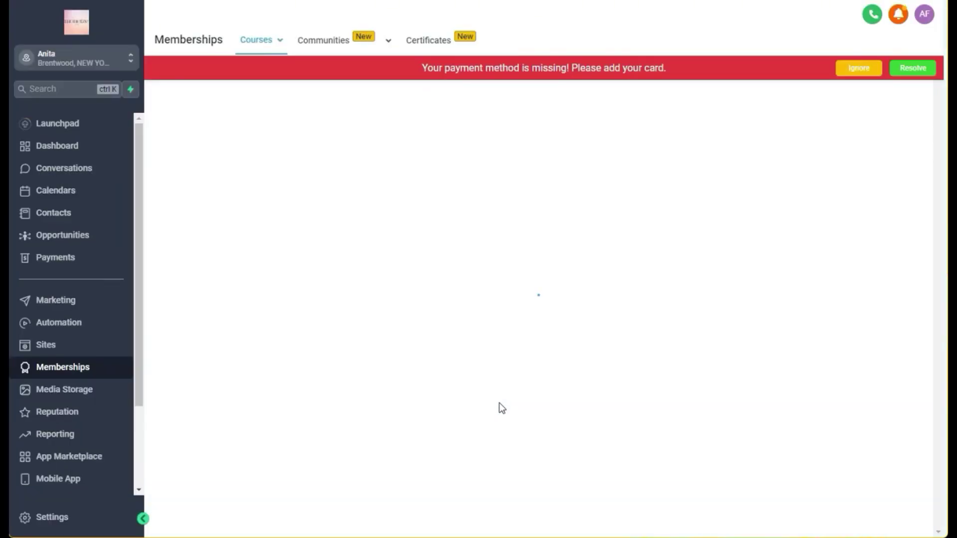
pyautogui.click(859, 68)
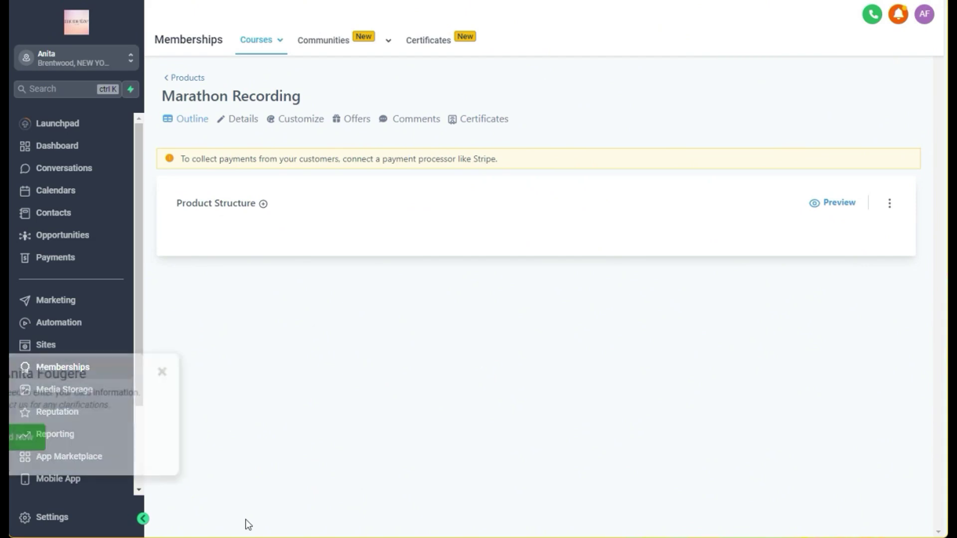
pyautogui.click(268, 373)
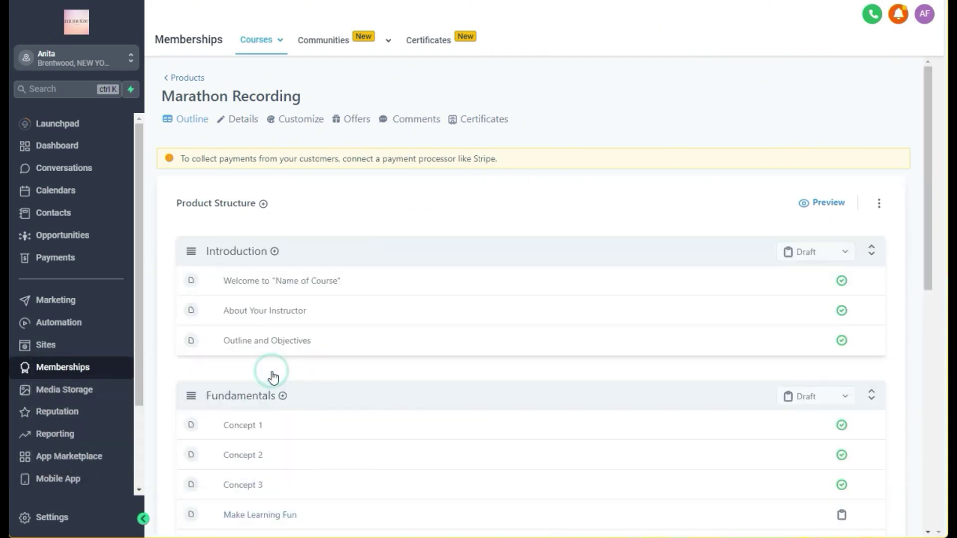
# Check the status choices available for The Fun Part of Fundamentals subcategory in the outline.
pyautogui.scroll(-4, 898, 419)
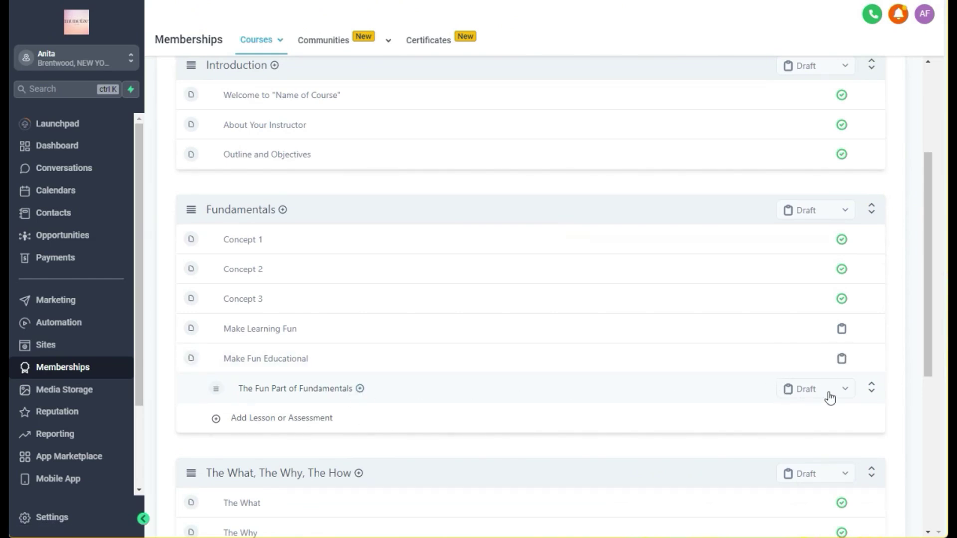
pyautogui.click(852, 394)
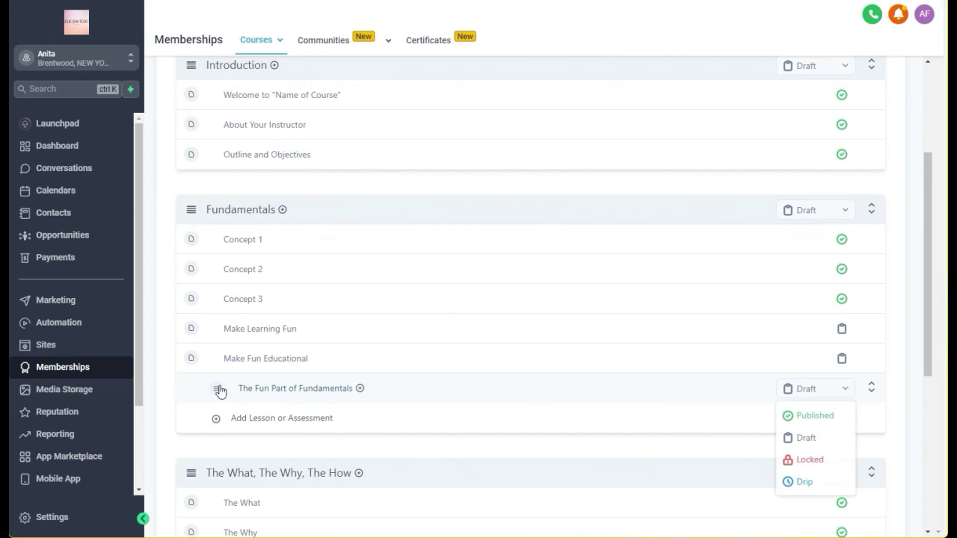
# Delete the empty The Fun Part of Fundamentals subcategory from the Fundamentals category.
pyautogui.click(282, 390)
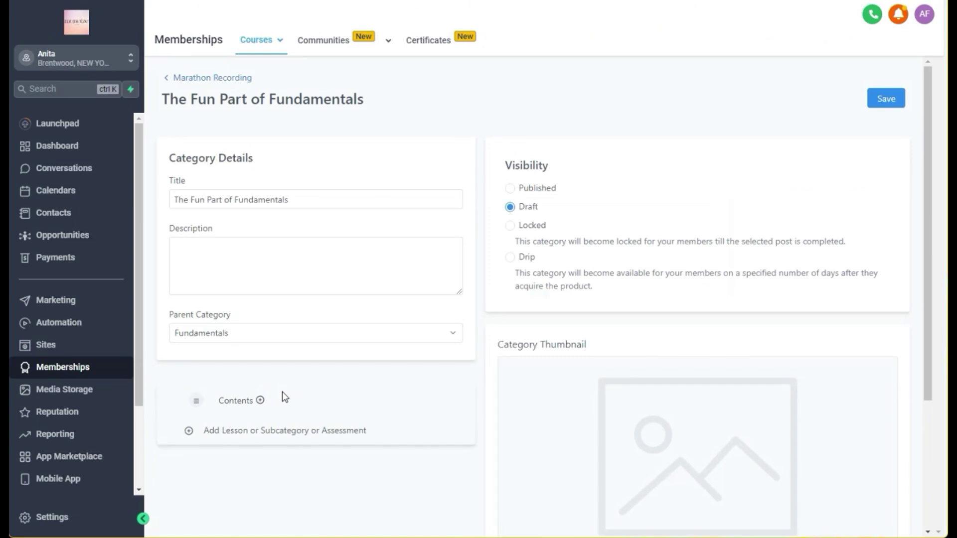
pyautogui.scroll(-3, 284, 394)
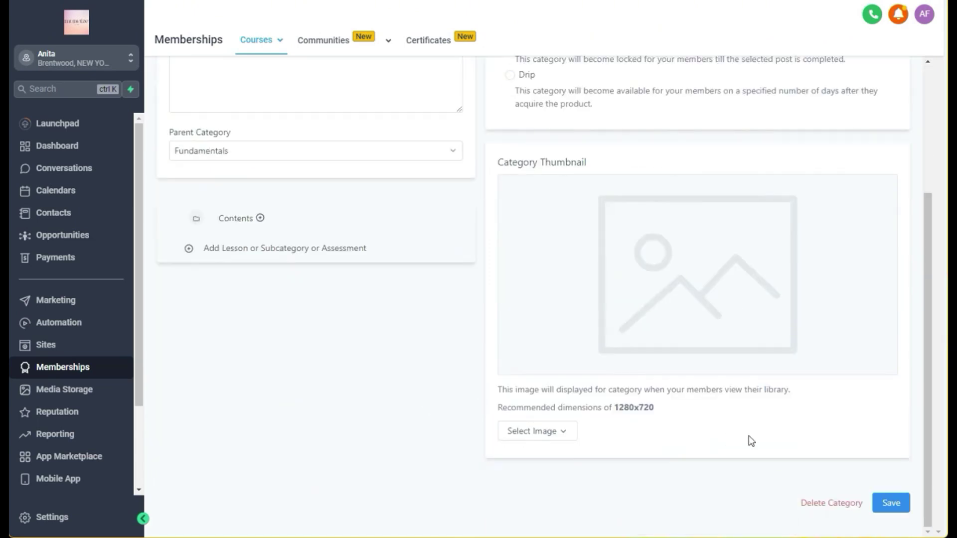
pyautogui.scroll(3, 436, 377)
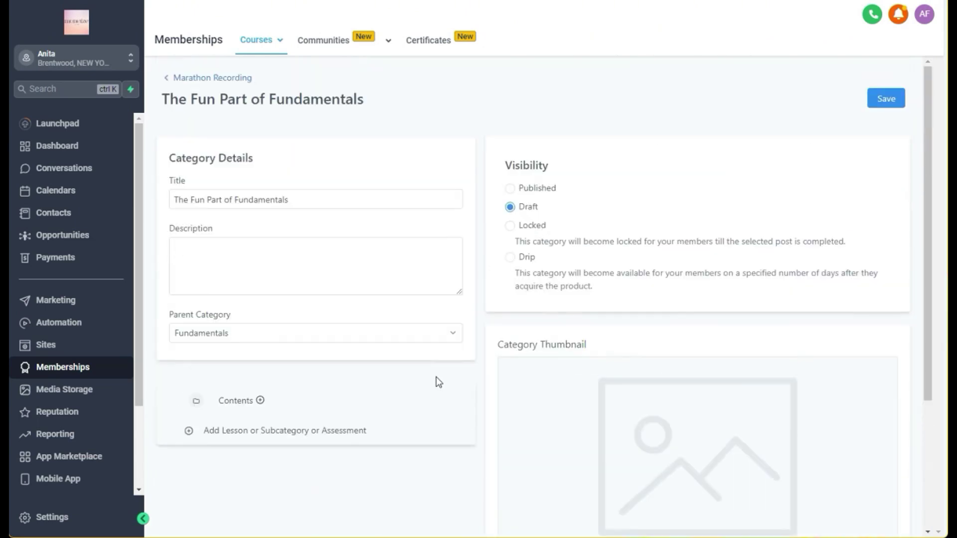
pyautogui.scroll(-3, 435, 377)
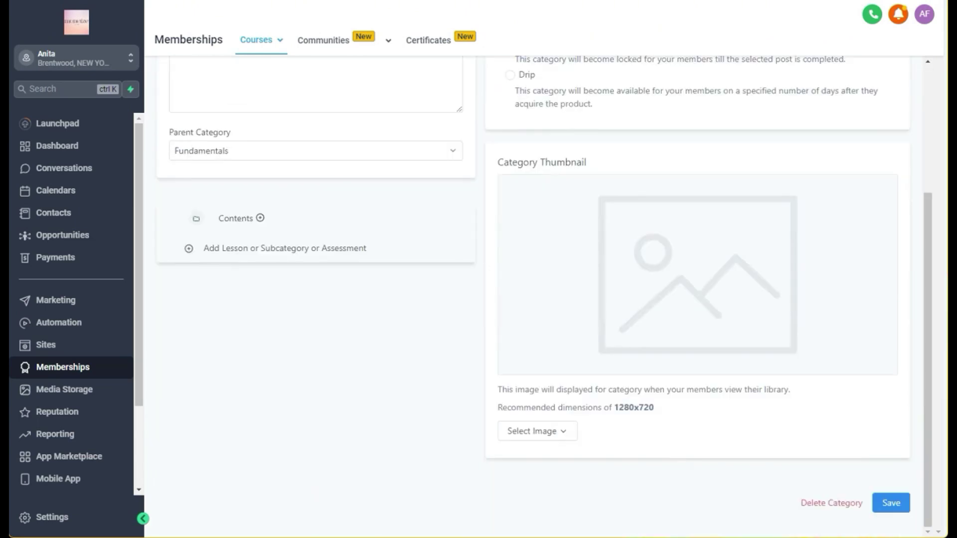
pyautogui.click(834, 504)
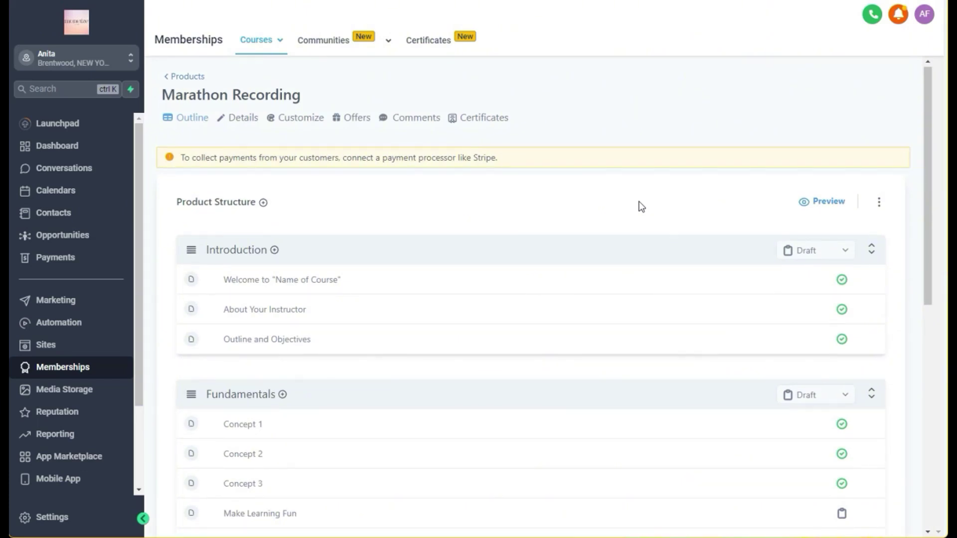
# Review the Advanced Tips category's settings, contents and delete option, and return to the Marathon Recording outline.
pyautogui.scroll(-3, 640, 205)
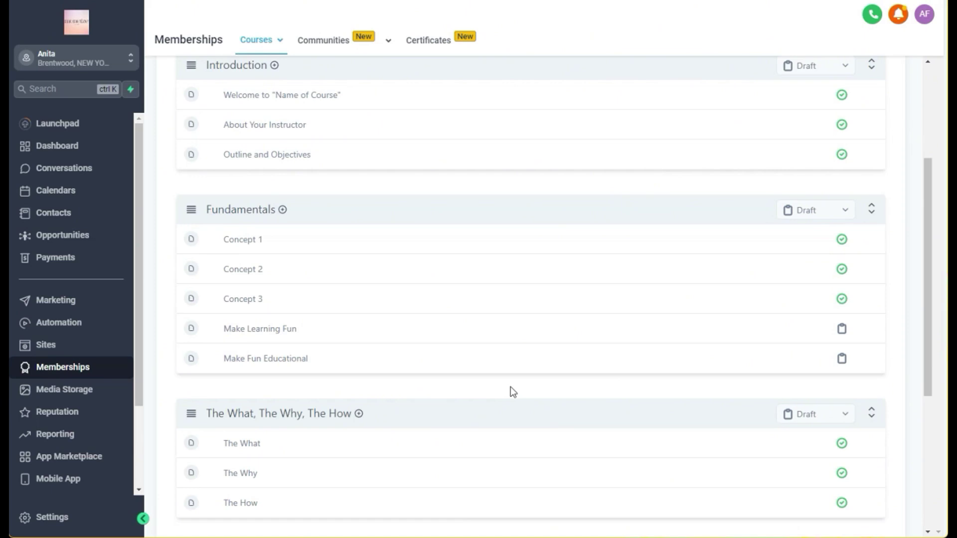
pyautogui.scroll(-4, 511, 387)
pyautogui.scroll(-2, 512, 392)
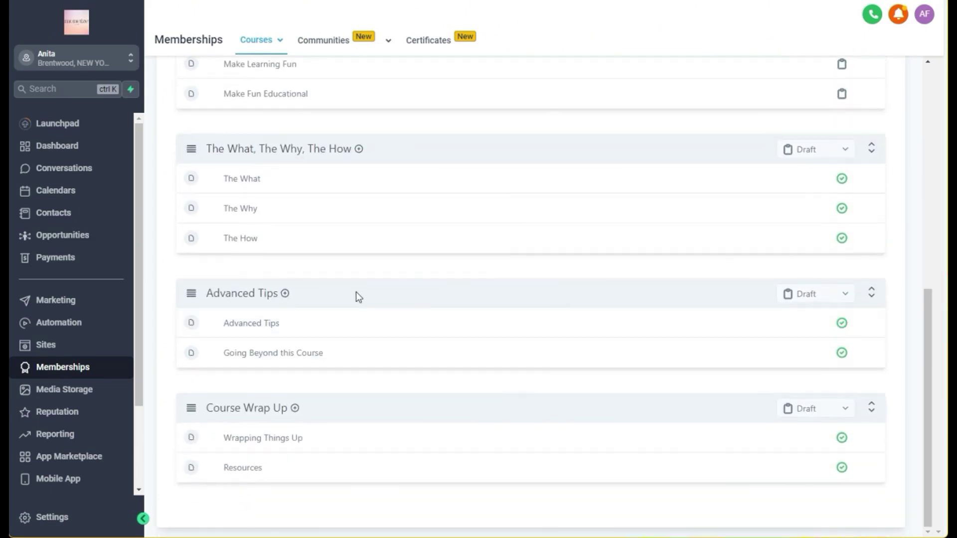
pyautogui.click(245, 296)
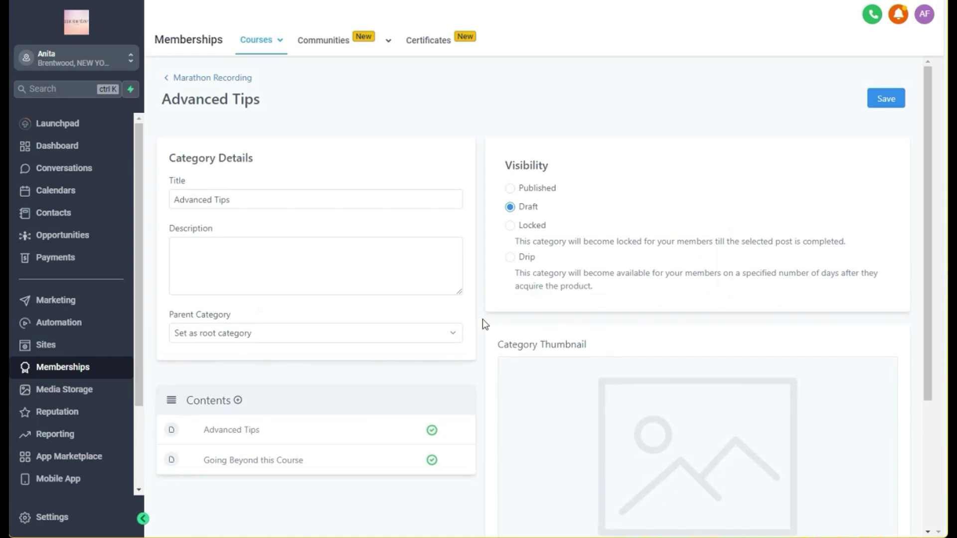
pyautogui.scroll(-3, 483, 320)
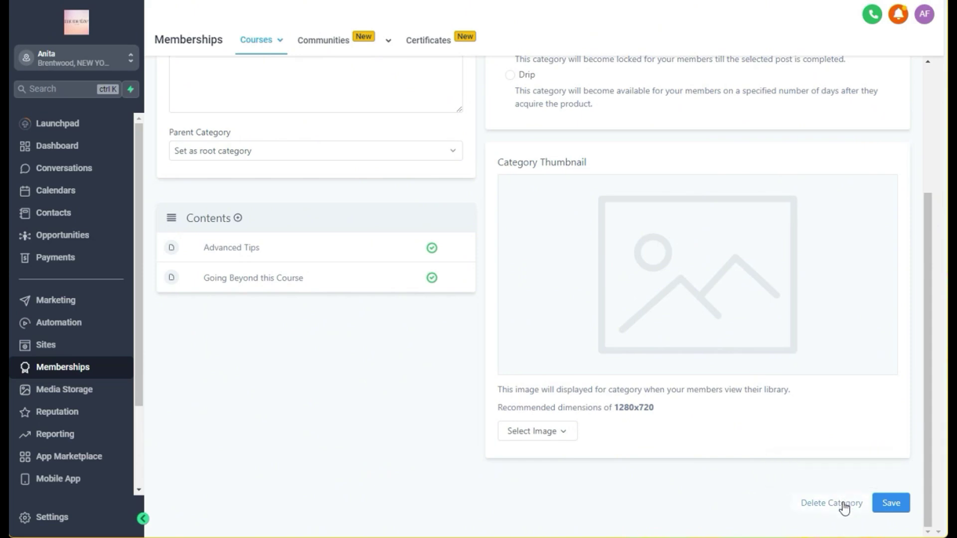
pyautogui.scroll(2, 238, 406)
pyautogui.scroll(3, 237, 408)
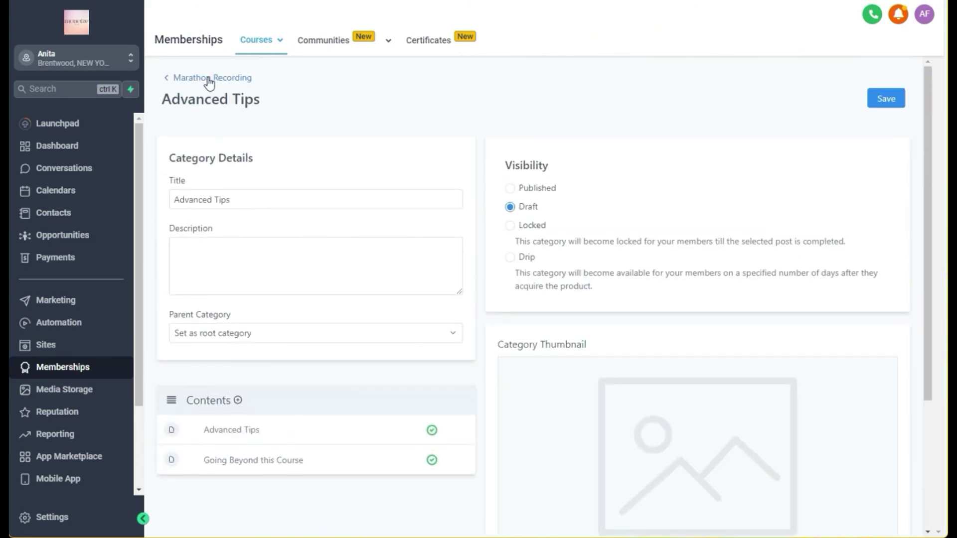
pyautogui.click(209, 79)
# Delete the Going Beyond this Course lesson from the Advanced Tips category and confirm the deletion.
pyautogui.scroll(-9, 422, 431)
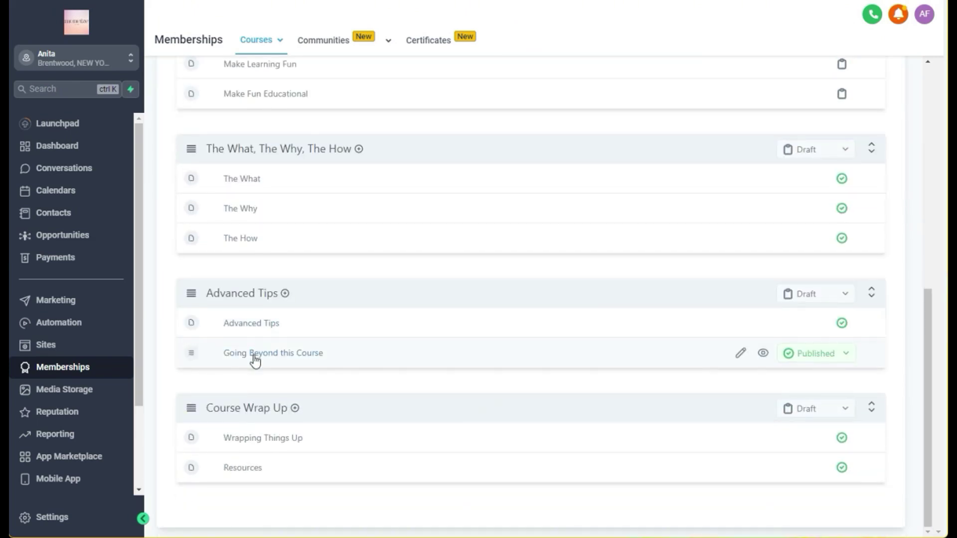
pyautogui.click(254, 355)
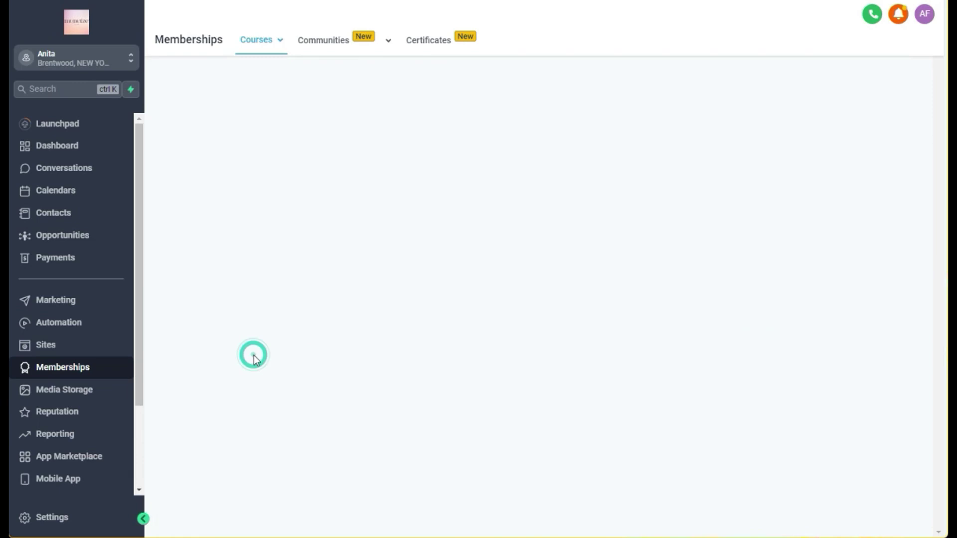
pyautogui.scroll(-2, 730, 302)
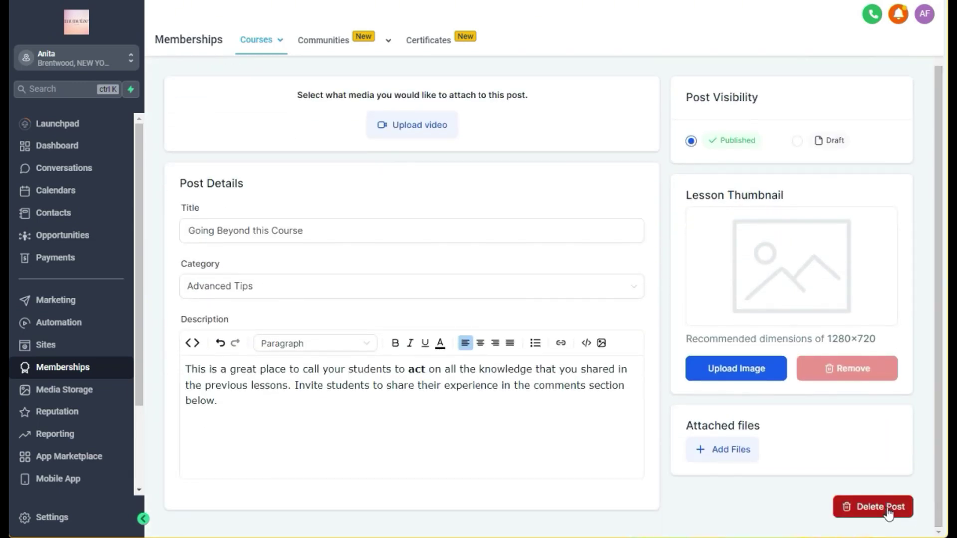
pyautogui.click(887, 509)
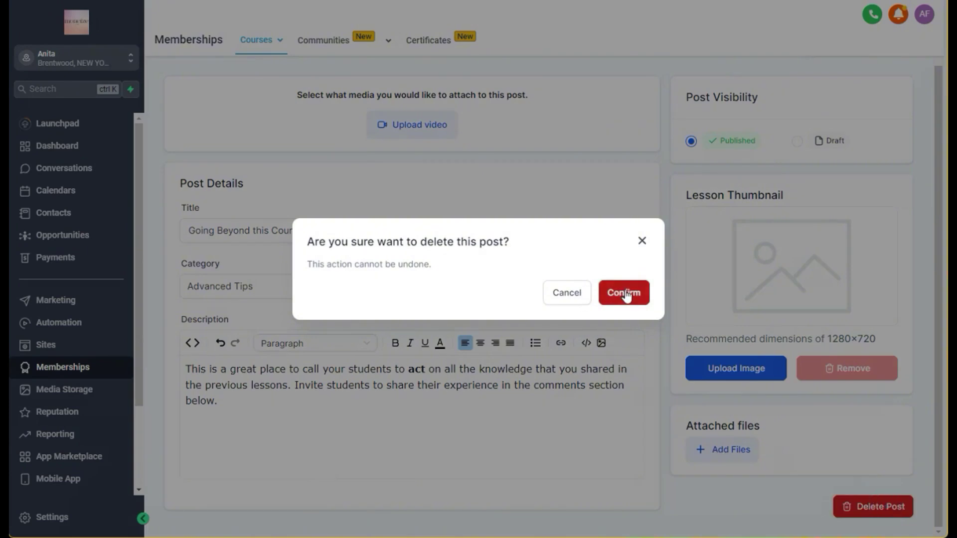
pyautogui.click(624, 292)
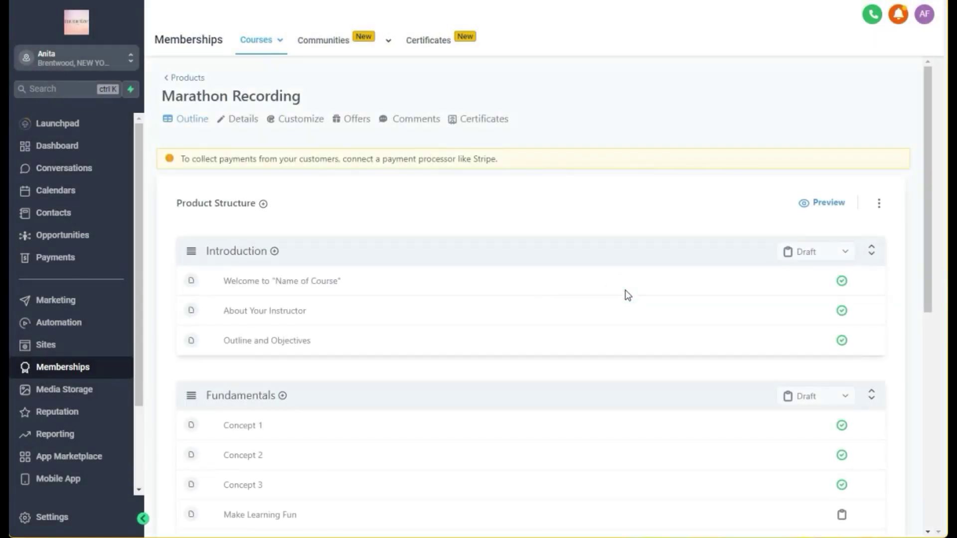
# Review the Advanced Tips lesson's details and delete option, and return to the Marathon Recording outline.
pyautogui.scroll(-8, 627, 295)
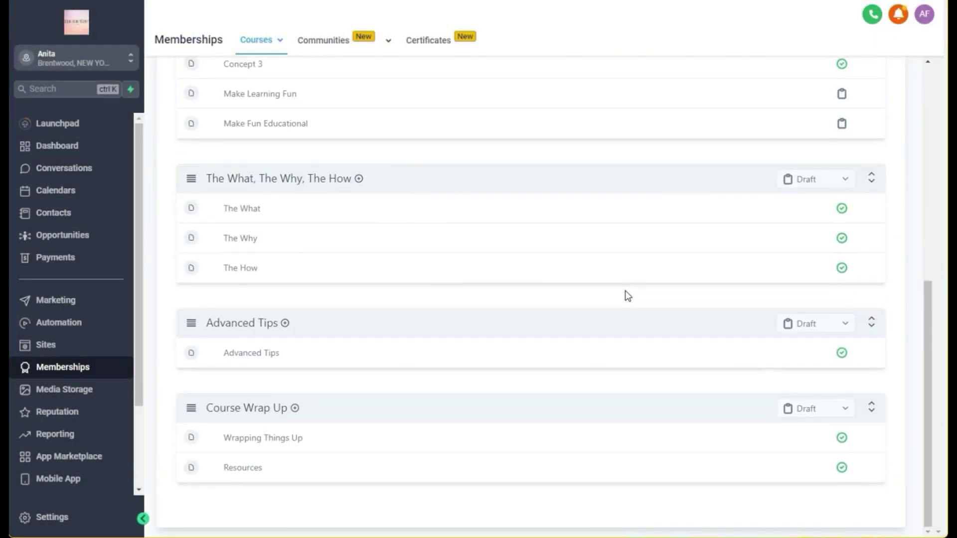
pyautogui.click(235, 355)
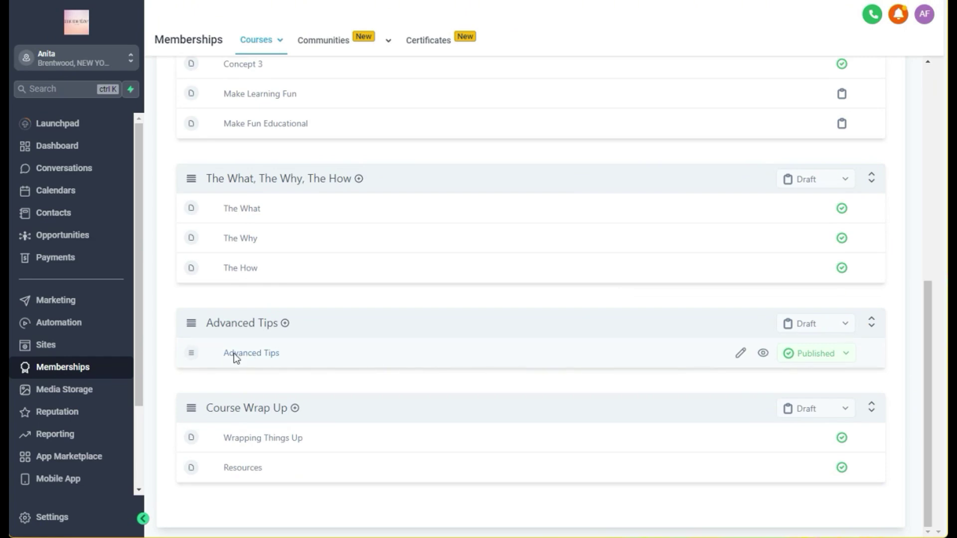
pyautogui.scroll(-1, 653, 405)
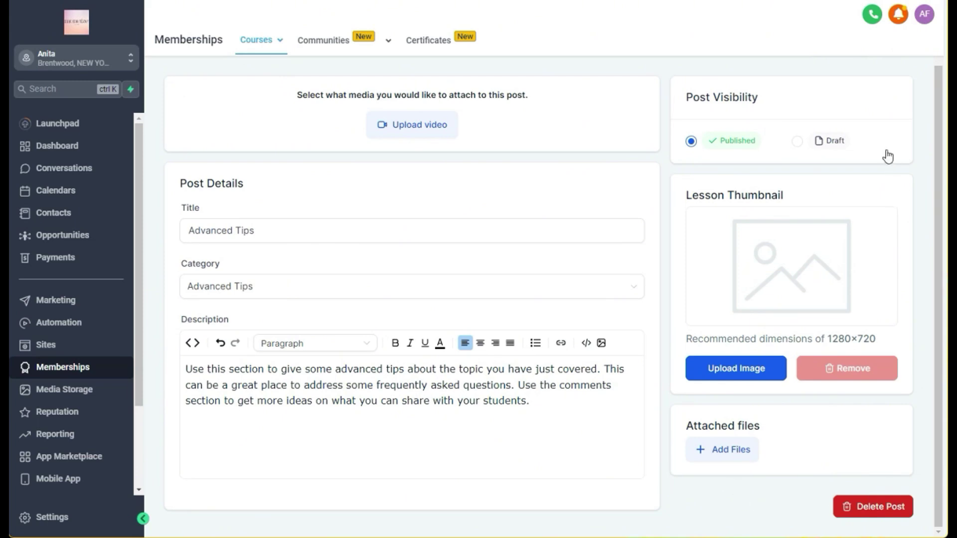
pyautogui.scroll(1, 657, 367)
pyautogui.scroll(2, 656, 368)
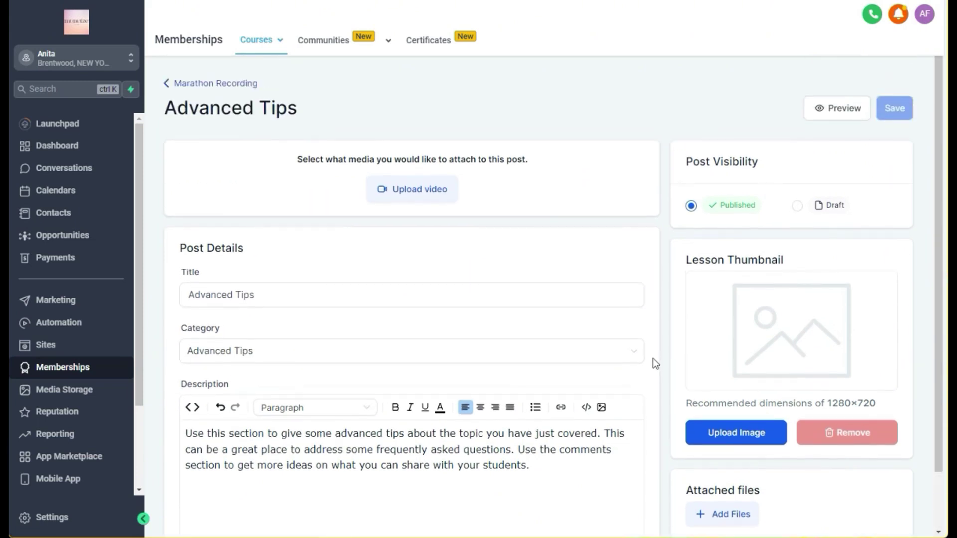
pyautogui.click(207, 84)
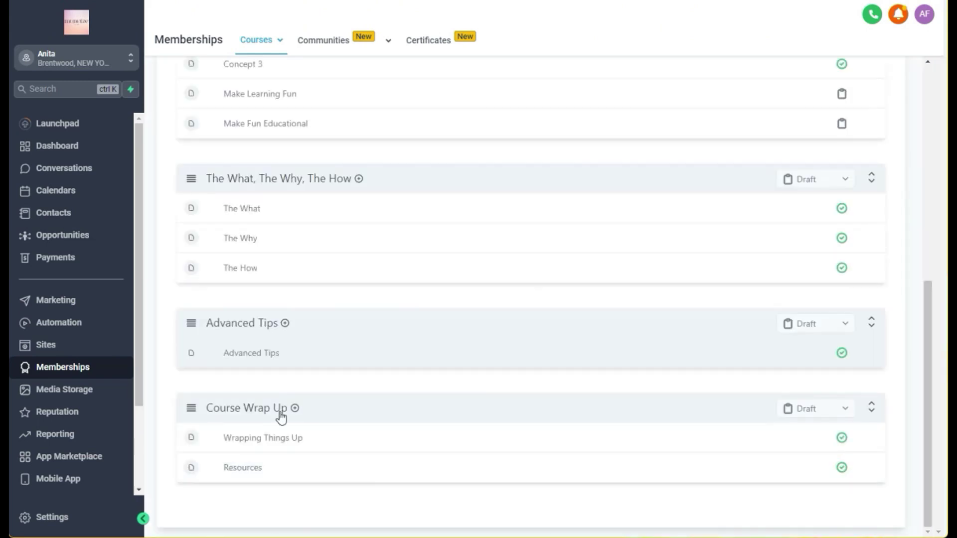
# Move the Advanced Tips lesson into The What, The Why, The How category, after The How.
pyautogui.click(264, 355)
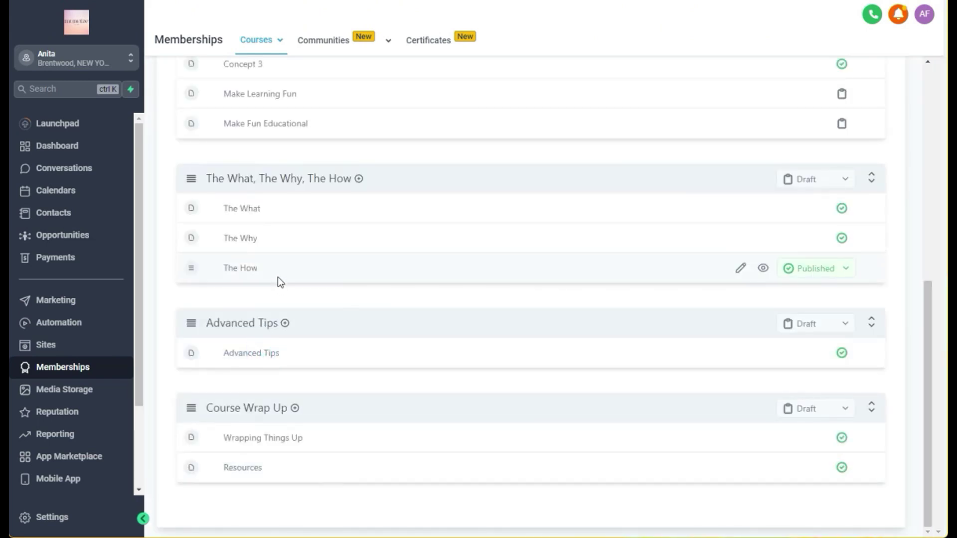
pyautogui.moveTo(190, 354); pyautogui.dragTo(192, 394)
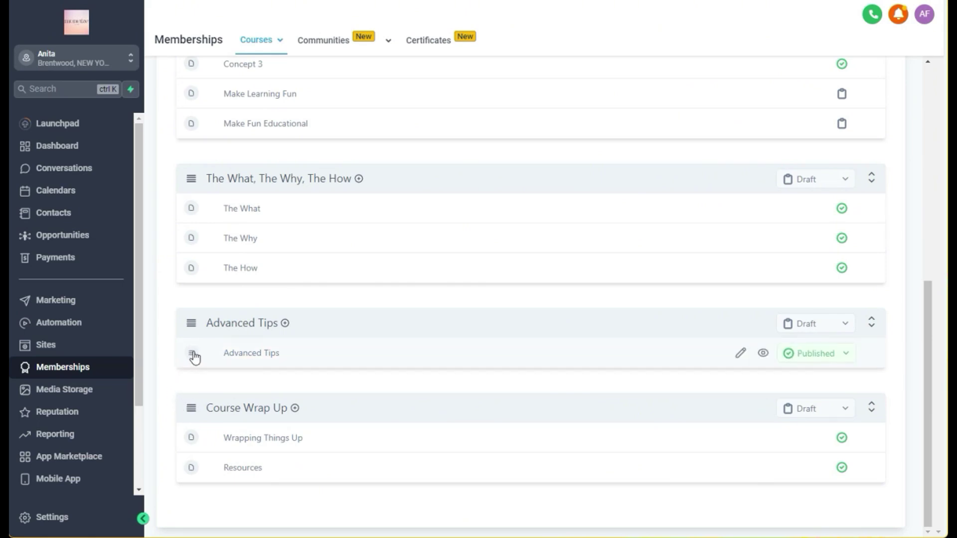
pyautogui.scroll(4, 194, 357)
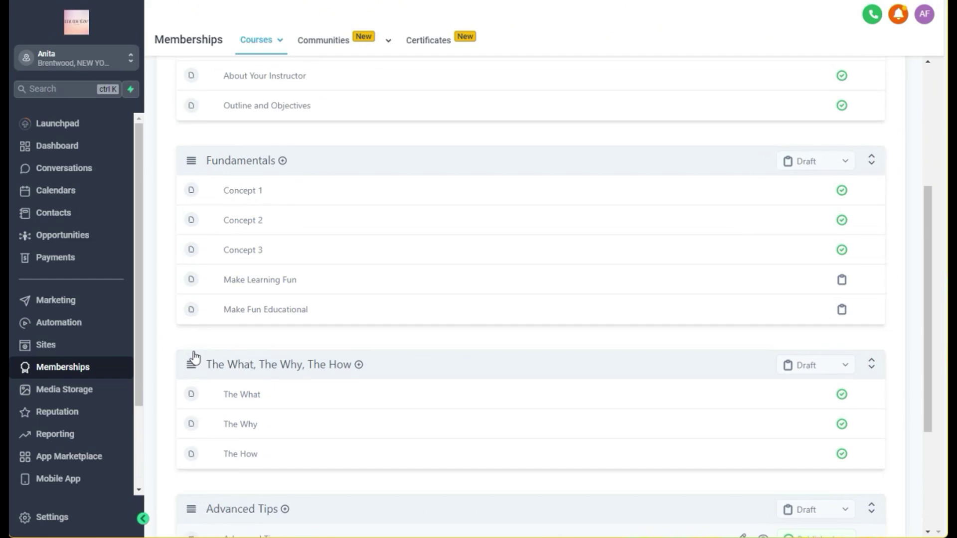
pyautogui.scroll(-4, 194, 357)
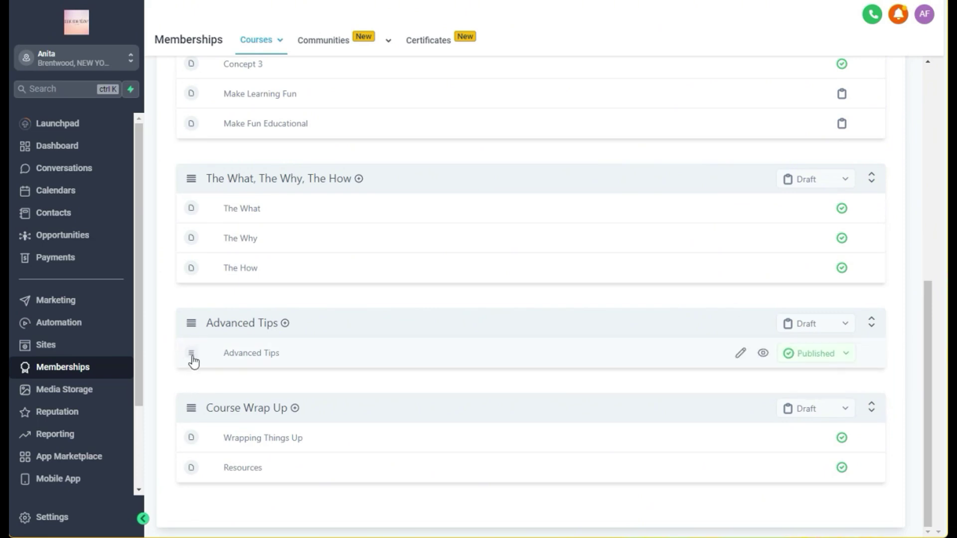
pyautogui.click(193, 354)
pyautogui.moveTo(193, 358); pyautogui.dragTo(190, 312)
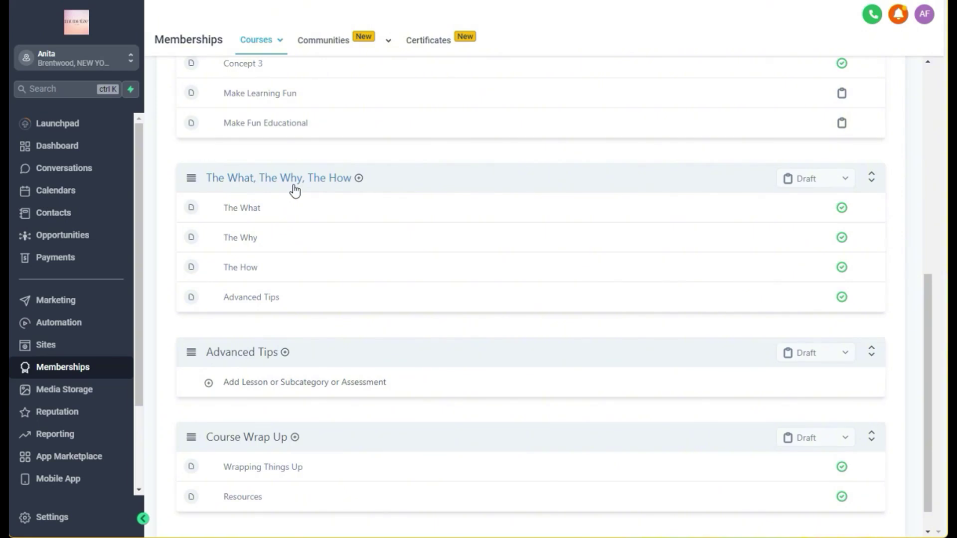
# Reorder the lessons in The What, The Why, The How category to The What, The How, The Why, Advanced Tips.
pyautogui.moveTo(195, 302); pyautogui.dragTo(195, 281)
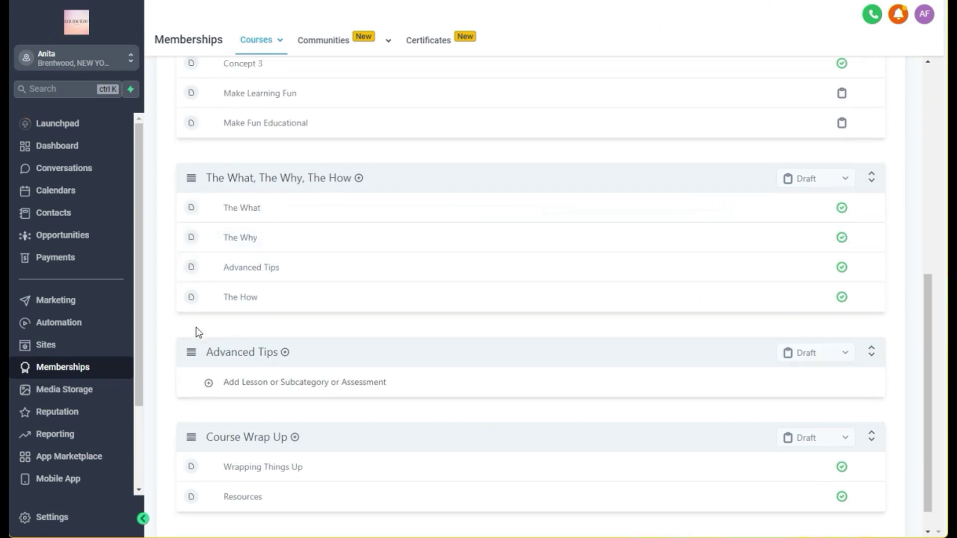
pyautogui.moveTo(195, 210); pyautogui.dragTo(201, 326)
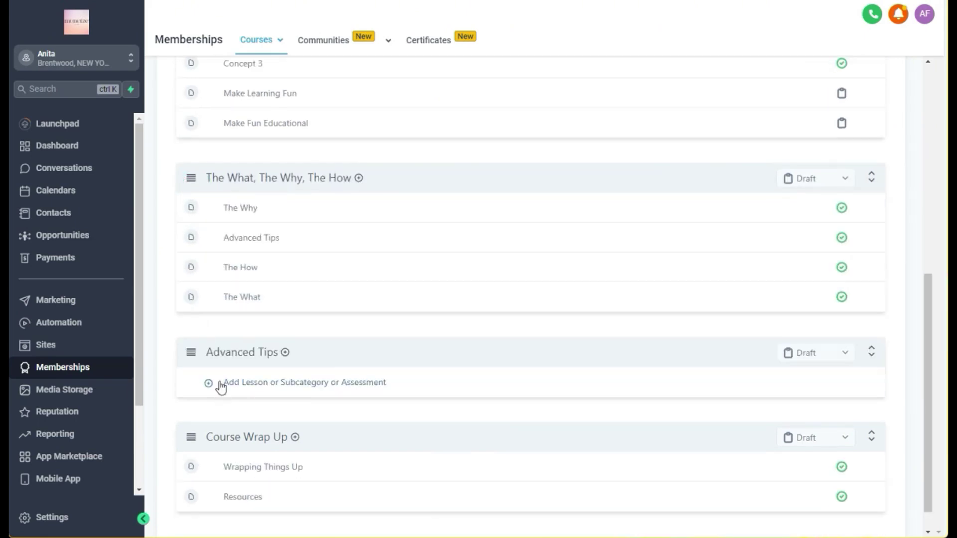
pyautogui.moveTo(191, 239); pyautogui.dragTo(195, 319)
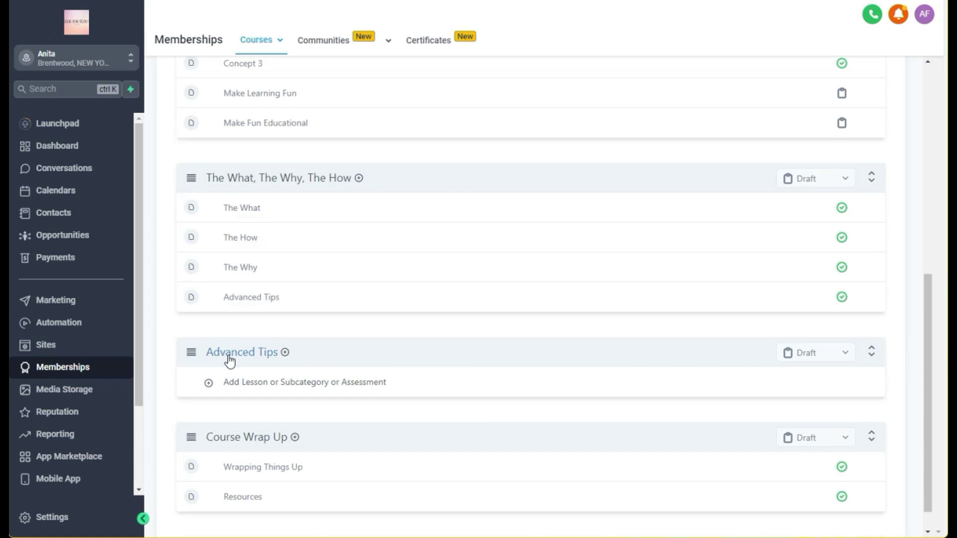
# Delete the emptied Advanced Tips category and confirm the deletion.
pyautogui.click(229, 355)
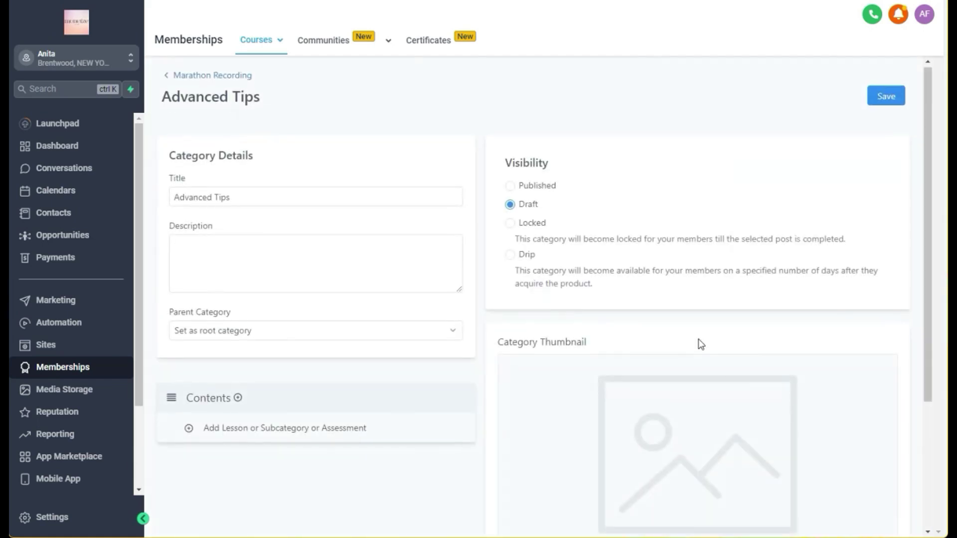
pyautogui.scroll(-3, 699, 339)
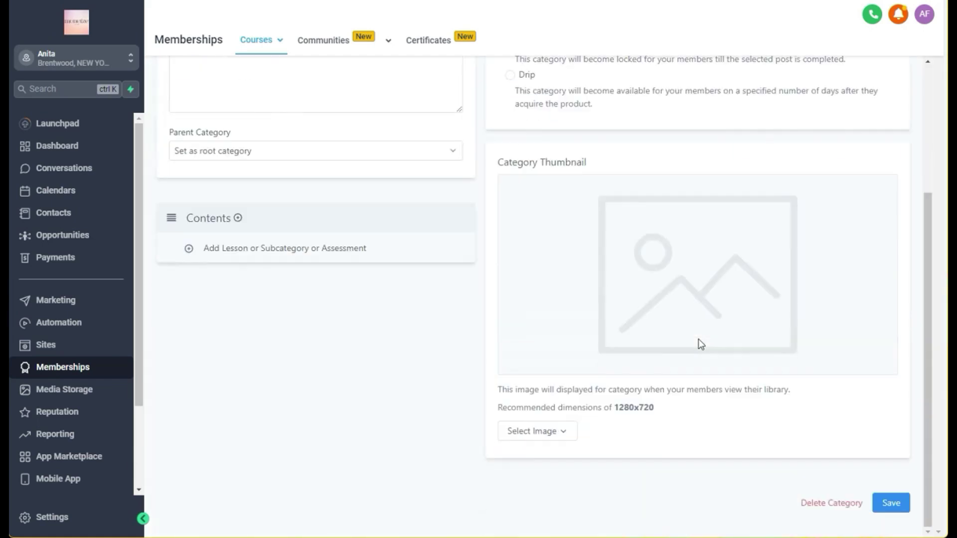
pyautogui.click(829, 510)
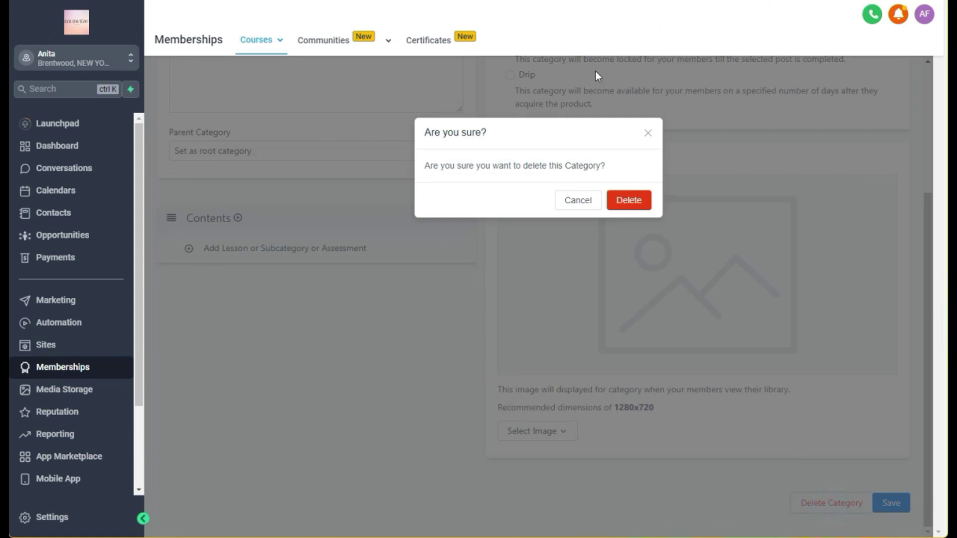
pyautogui.click(638, 201)
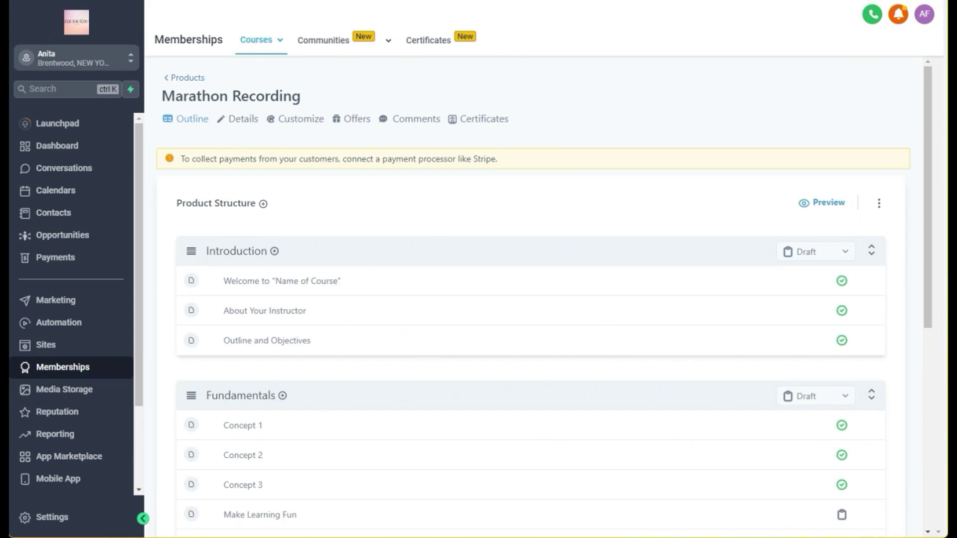
# Try to add an assessment to the Course Wrap Up category from the product outline.
pyautogui.scroll(-5, 394, 374)
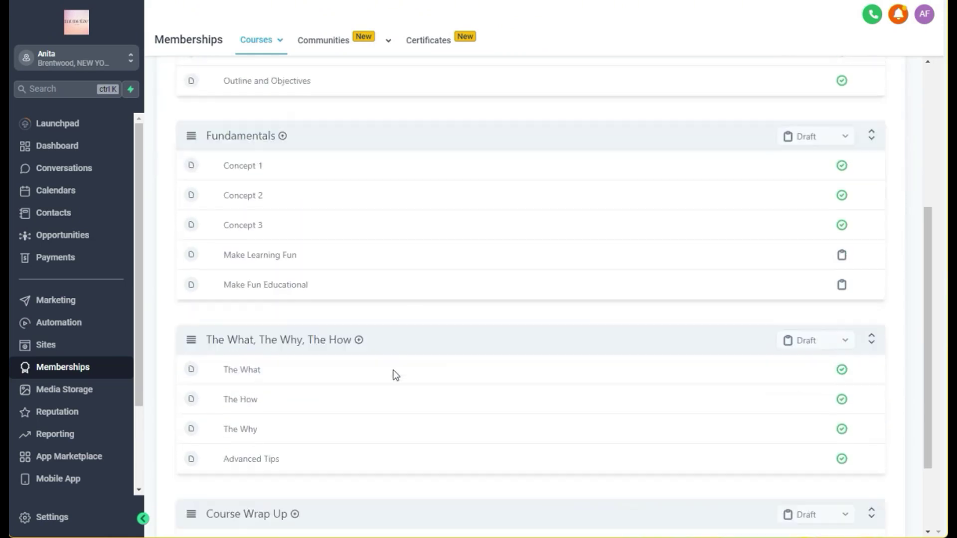
pyautogui.scroll(-3, 394, 374)
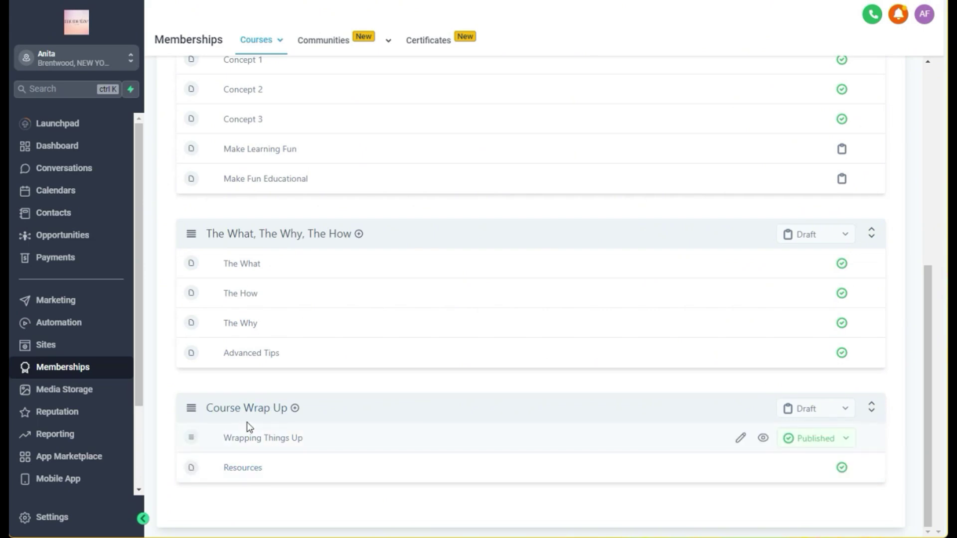
pyautogui.click(295, 410)
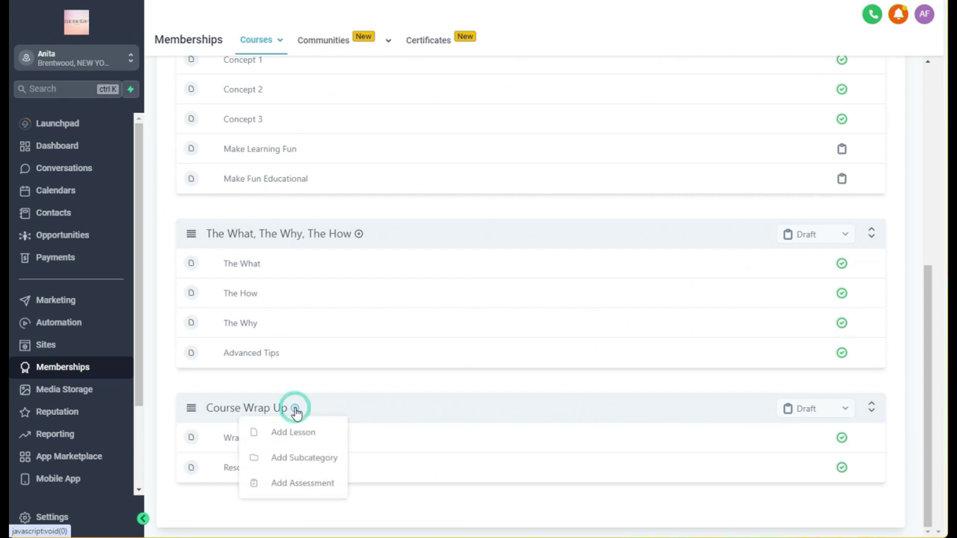
pyautogui.click(296, 484)
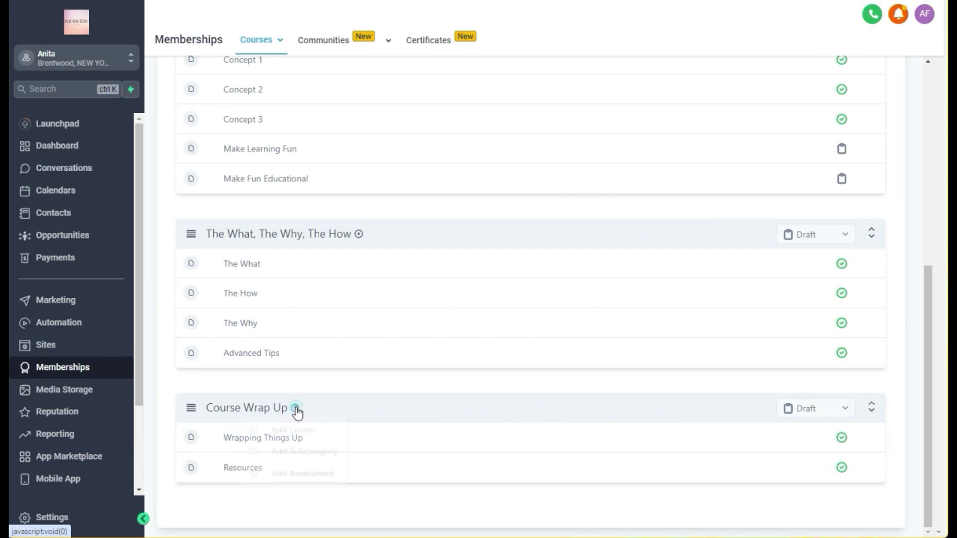
pyautogui.click(299, 482)
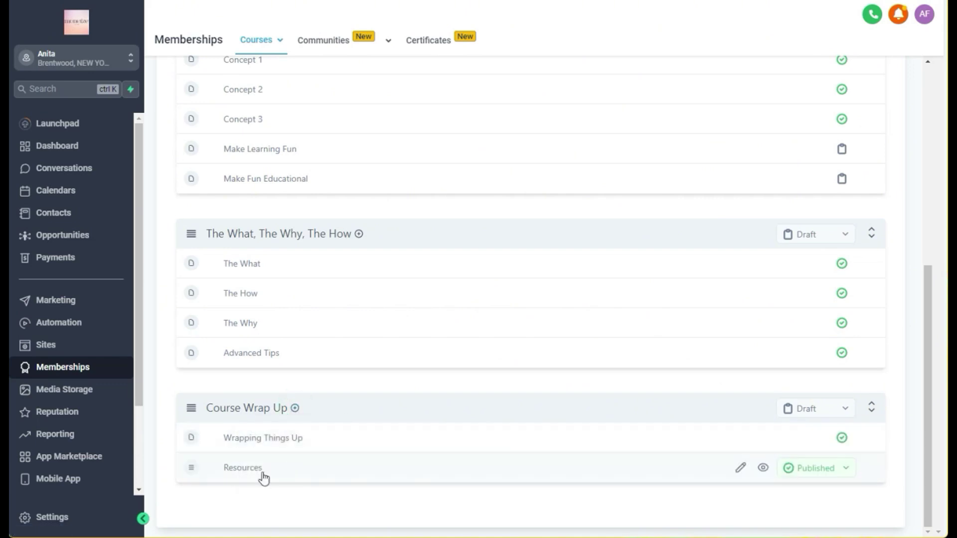
# Open the Course Wrap Up category and add an assessment titled The Assignment Assessment with type Assignment.
pyautogui.click(270, 409)
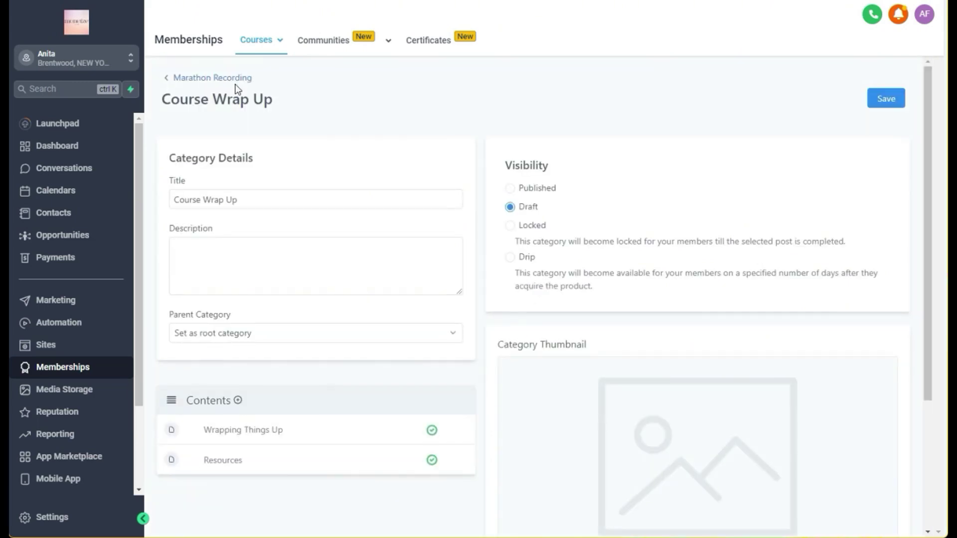
pyautogui.click(239, 401)
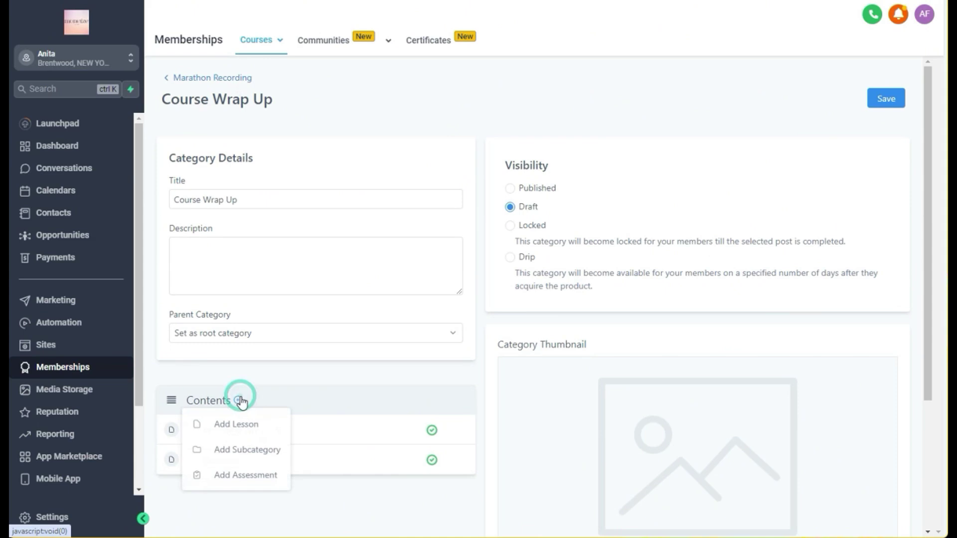
pyautogui.click(240, 476)
pyautogui.click(477, 189)
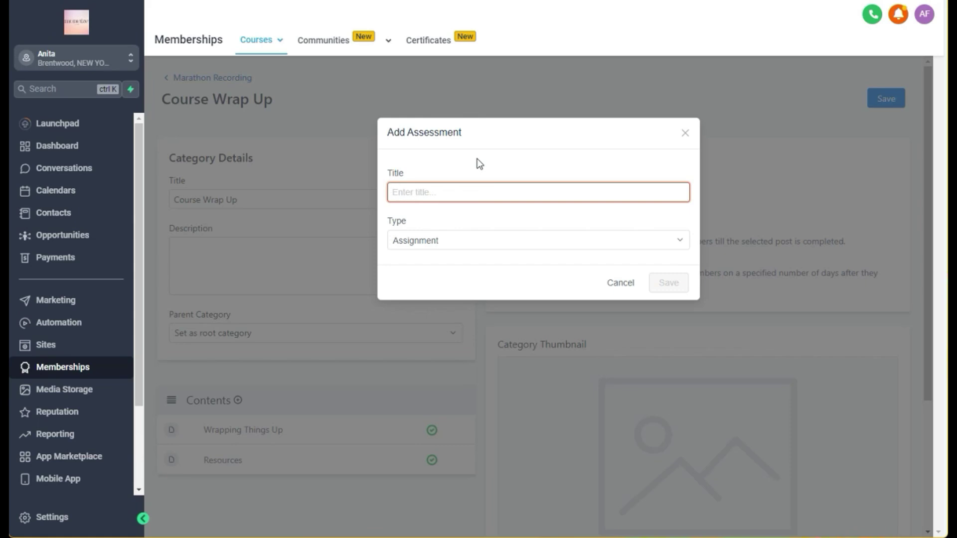
pyautogui.write('The As')
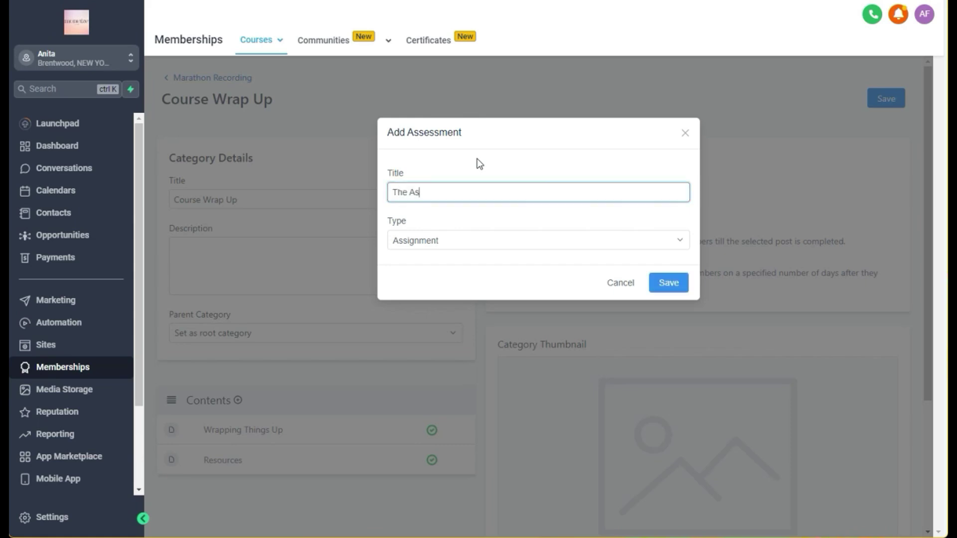
pyautogui.write('signment Assessment')
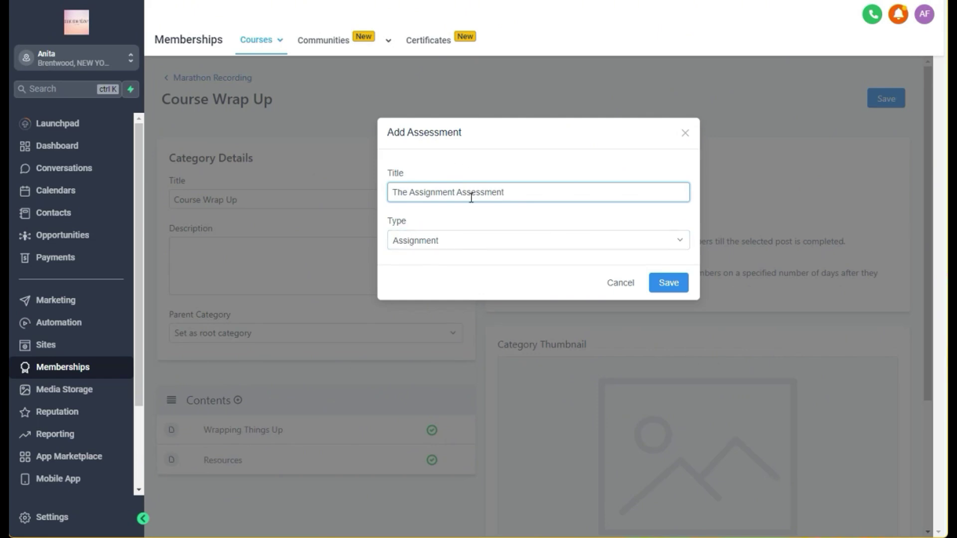
pyautogui.click(440, 244)
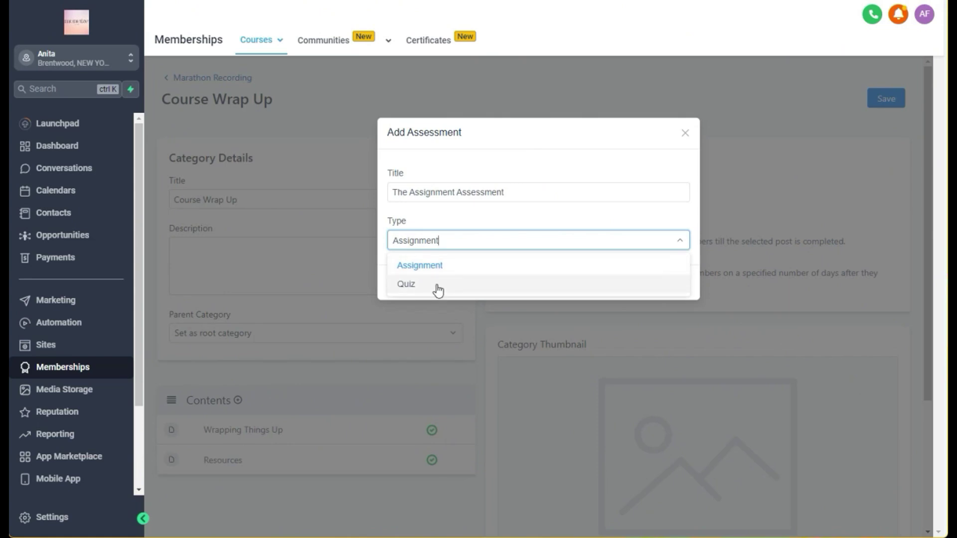
pyautogui.click(440, 269)
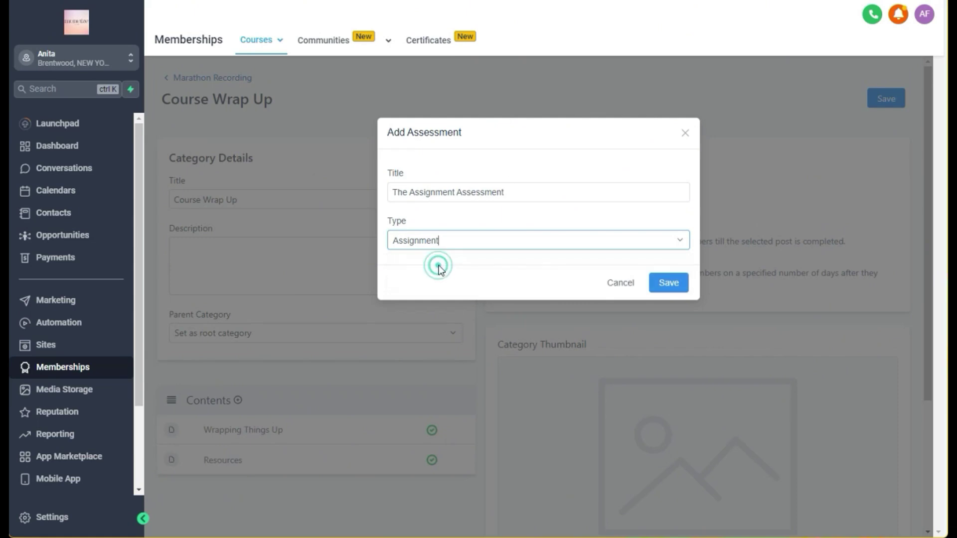
pyautogui.click(670, 284)
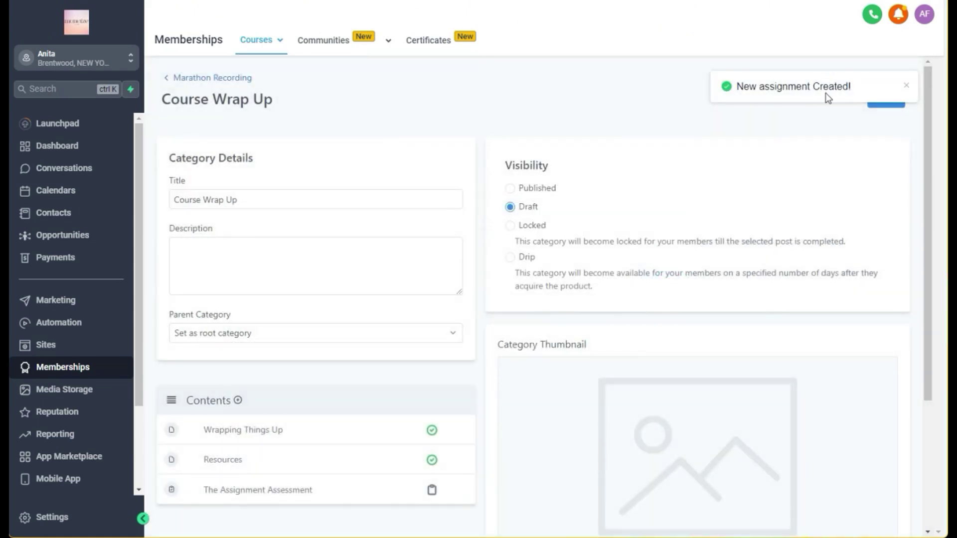
# Add a second assessment titled Added Quiz with type Quiz to the Course Wrap Up contents.
pyautogui.scroll(-4, 487, 94)
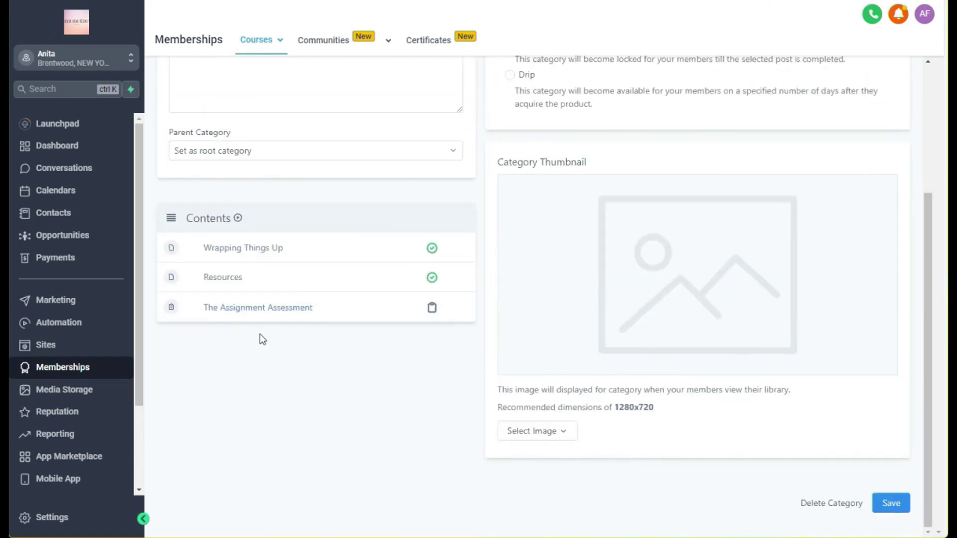
pyautogui.moveTo(236, 310)
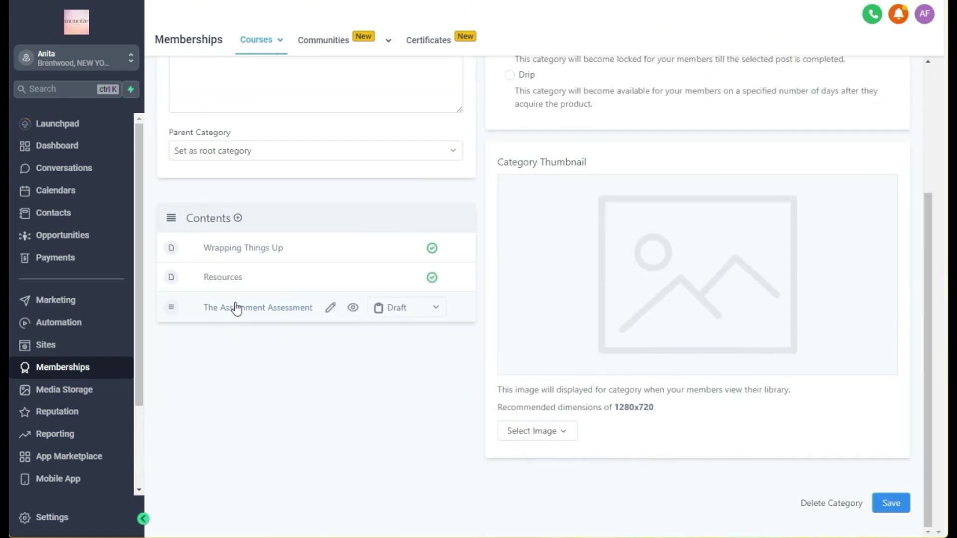
pyautogui.click(238, 220)
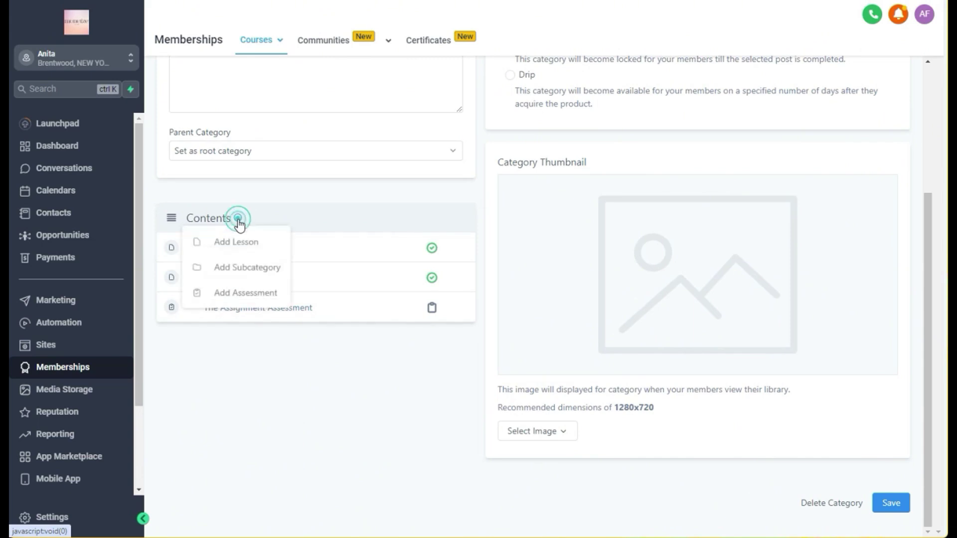
pyautogui.click(244, 292)
pyautogui.click(453, 190)
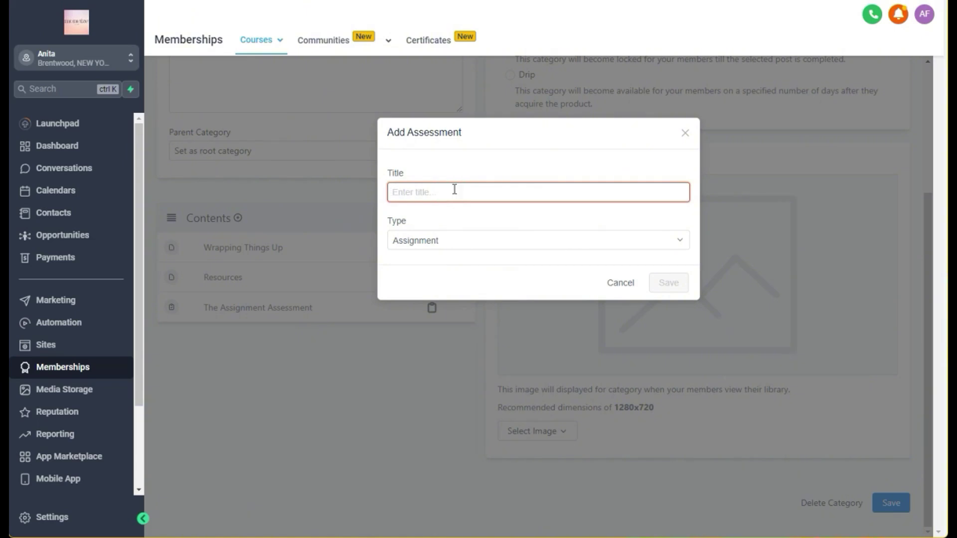
pyautogui.write('Added ')
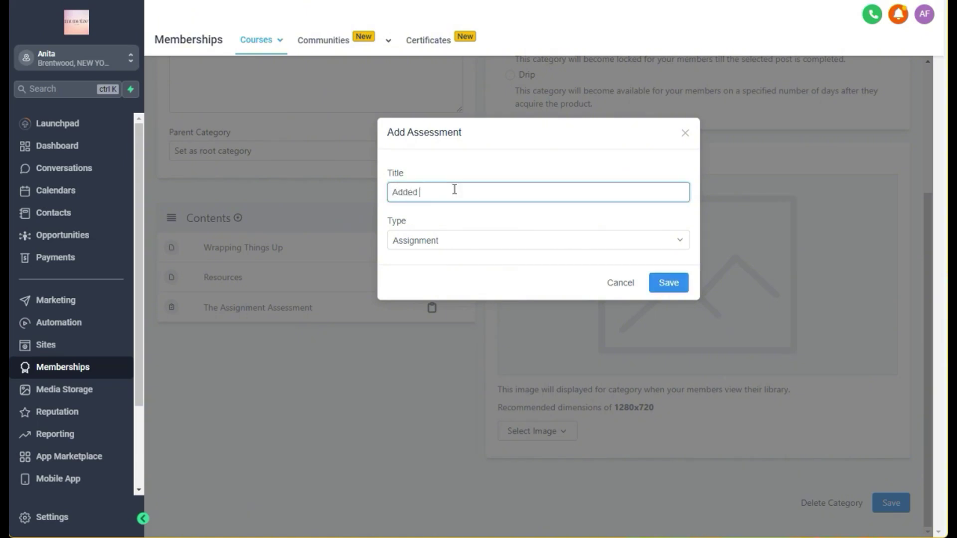
pyautogui.write('Quiz')
pyautogui.click(411, 244)
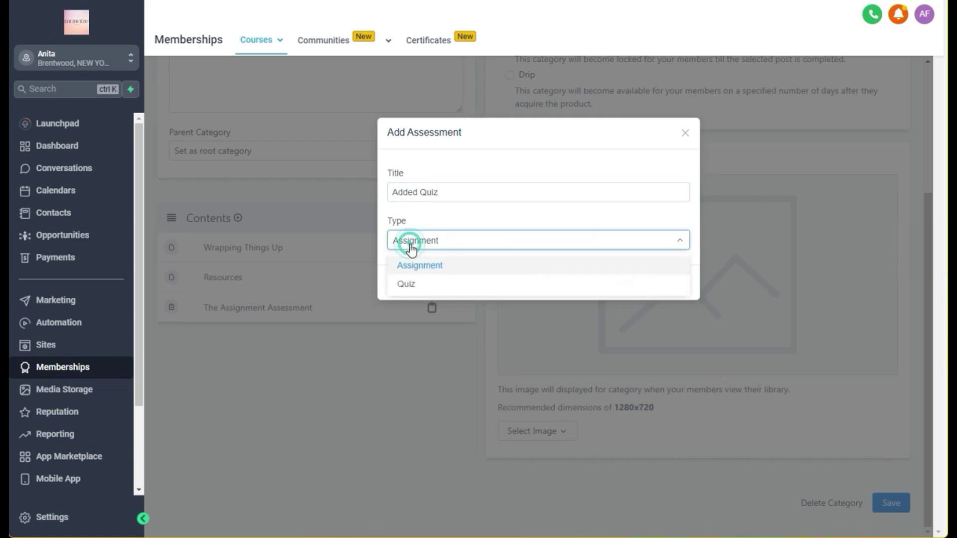
pyautogui.click(424, 286)
pyautogui.click(665, 282)
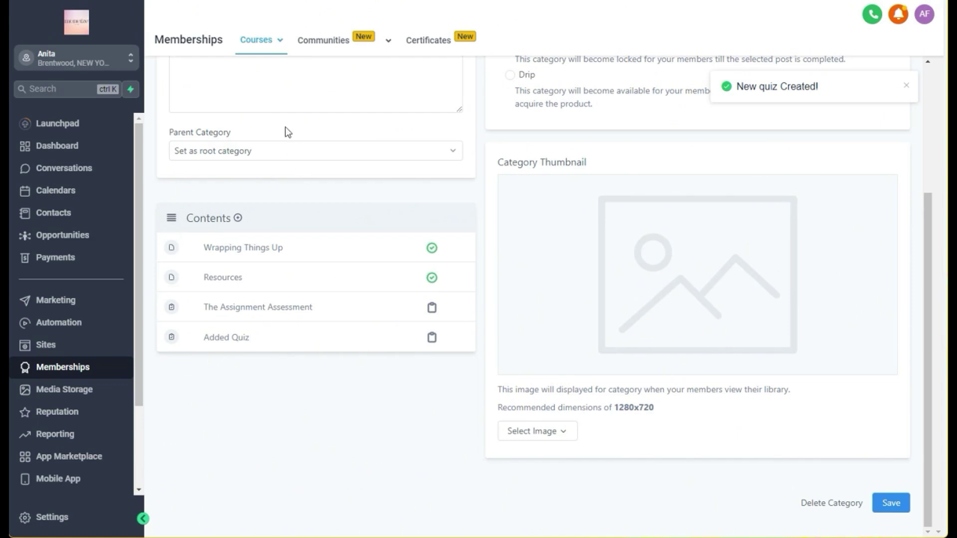
# Return to the Marathon Recording outline and open The Assignment Assessment in the Course Wrap Up category.
pyautogui.scroll(4, 304, 232)
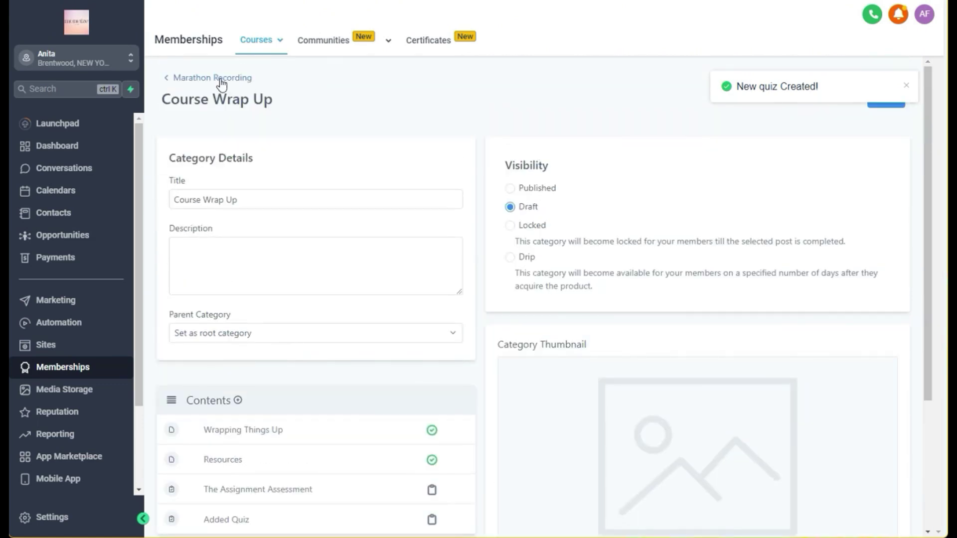
pyautogui.click(222, 79)
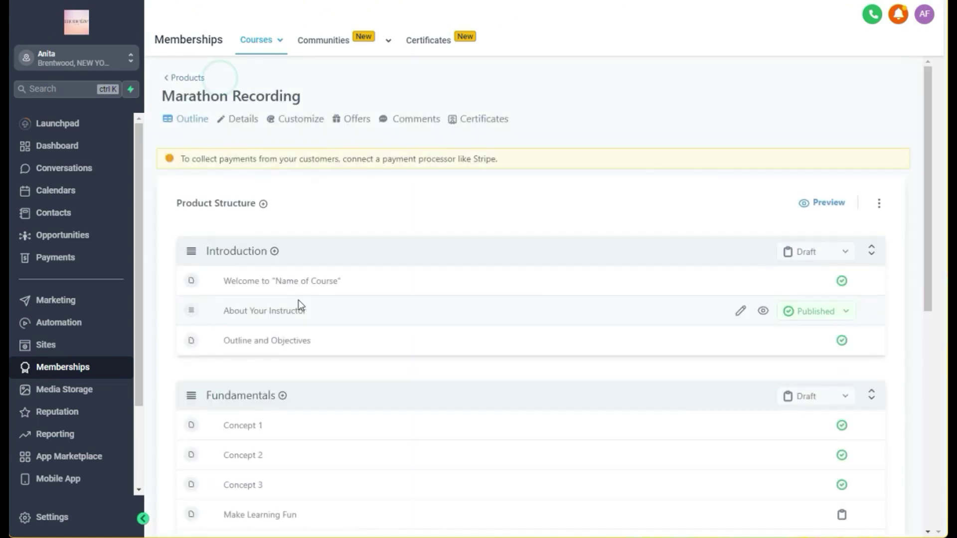
pyautogui.scroll(-5, 298, 305)
pyautogui.scroll(-3, 299, 306)
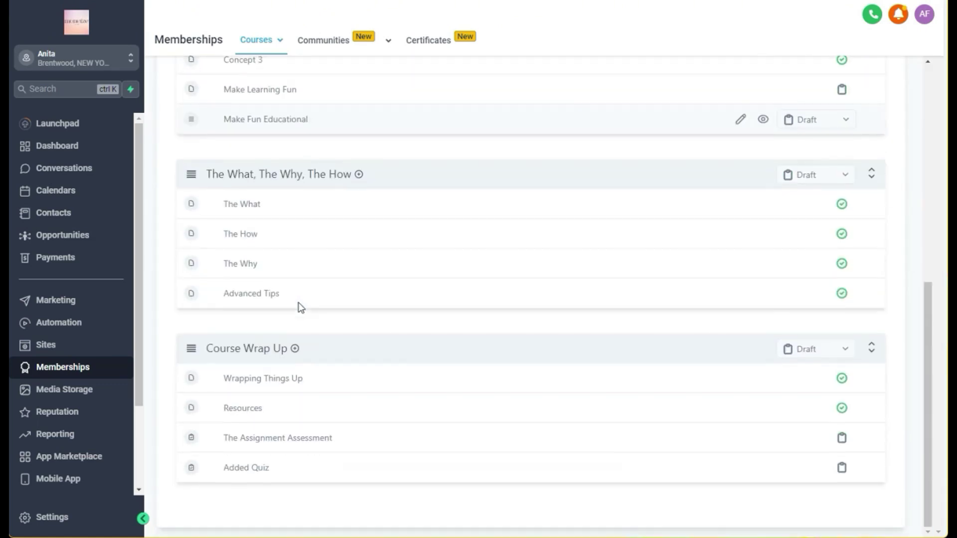
pyautogui.click(272, 439)
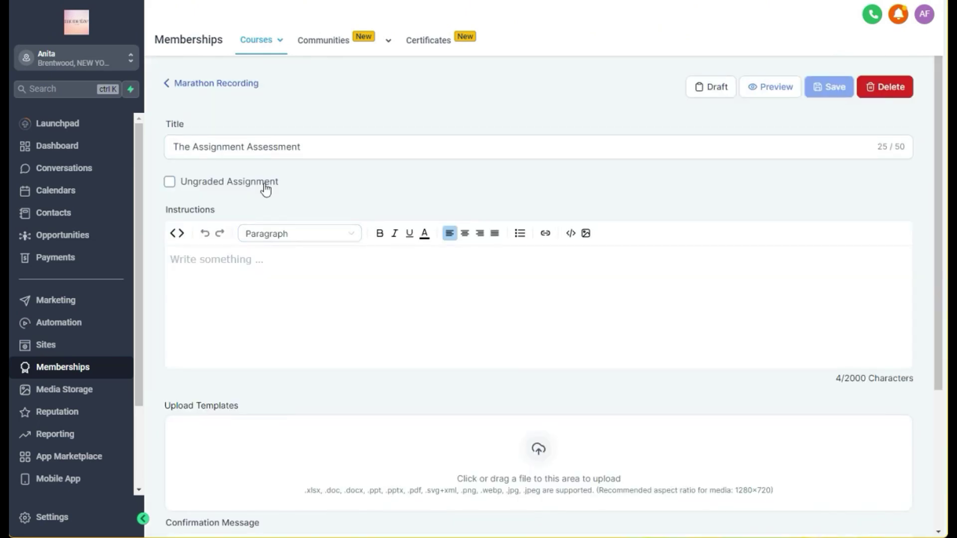
# Review the assignment's title, ungraded option, instructions, template upload and confirmation message settings, and return to the product outline.
pyautogui.click(278, 145)
pyautogui.click(291, 216)
pyautogui.click(204, 273)
pyautogui.scroll(-4, 205, 276)
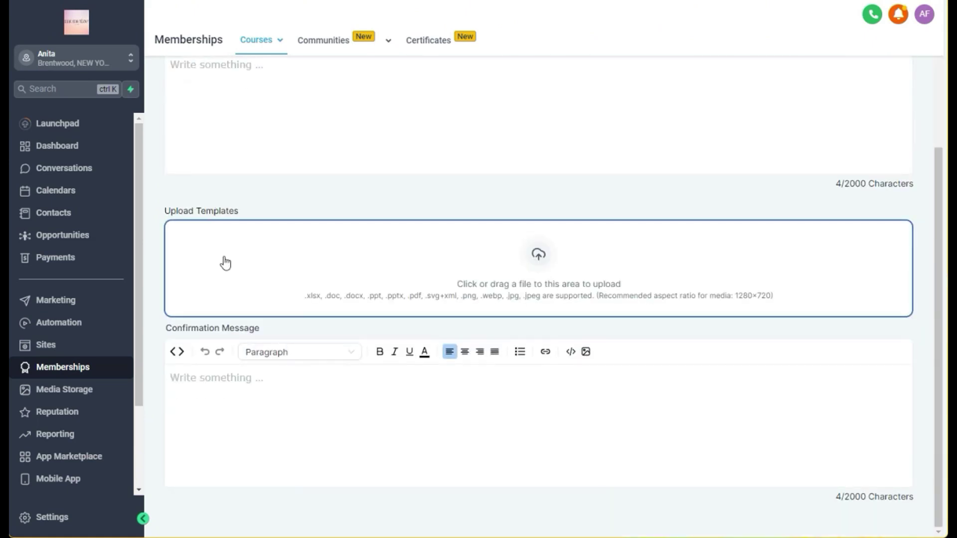
pyautogui.click(208, 420)
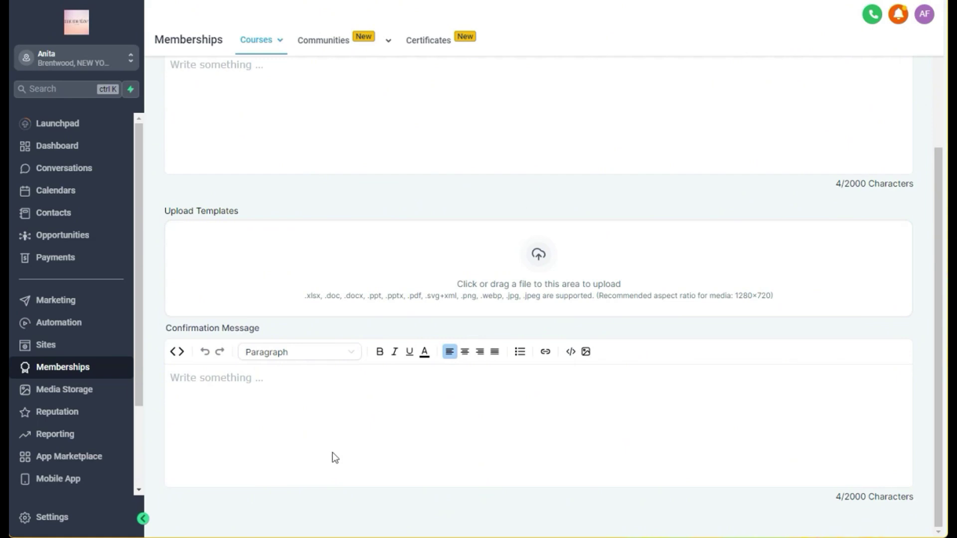
pyautogui.scroll(4, 407, 209)
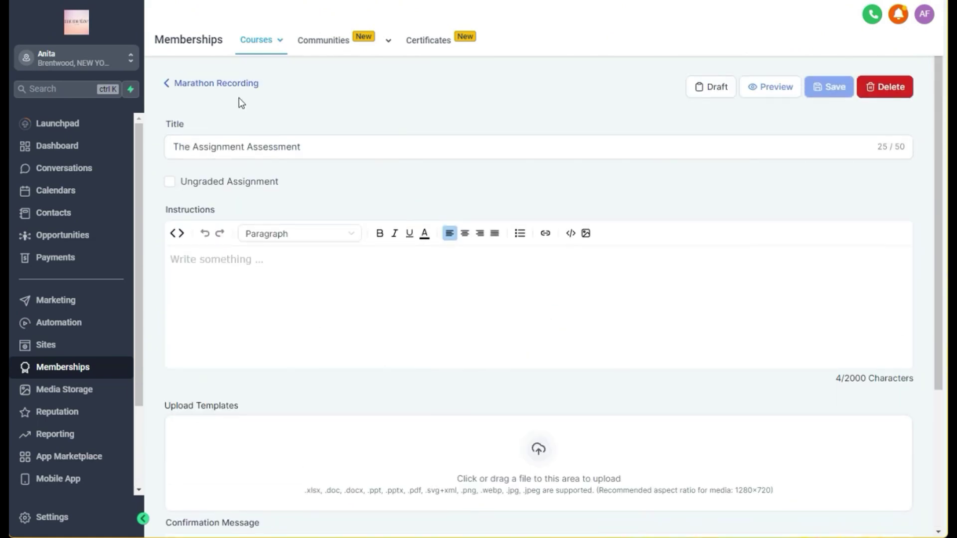
pyautogui.click(234, 85)
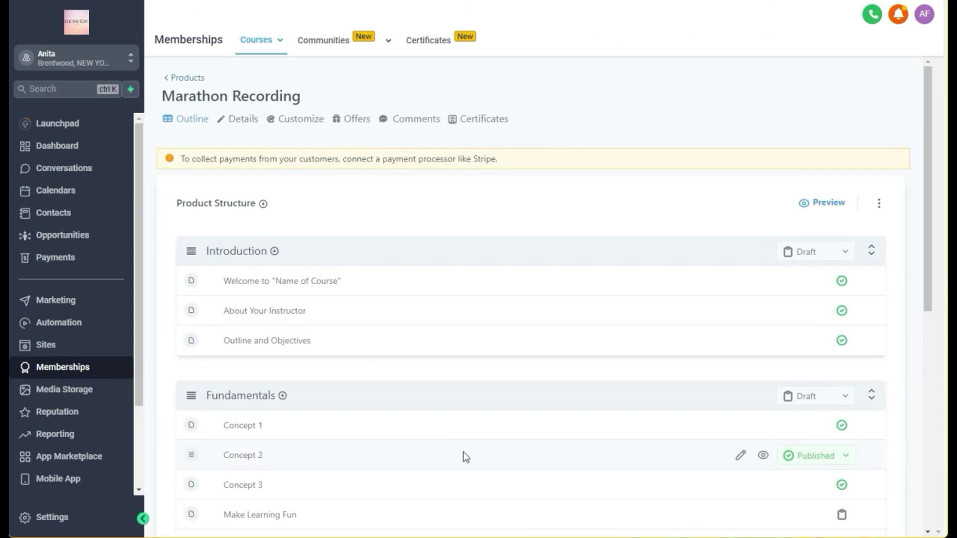
# Open Added Quiz in the Course Wrap Up category and make the quiz require a passing grade.
pyautogui.scroll(-8, 463, 452)
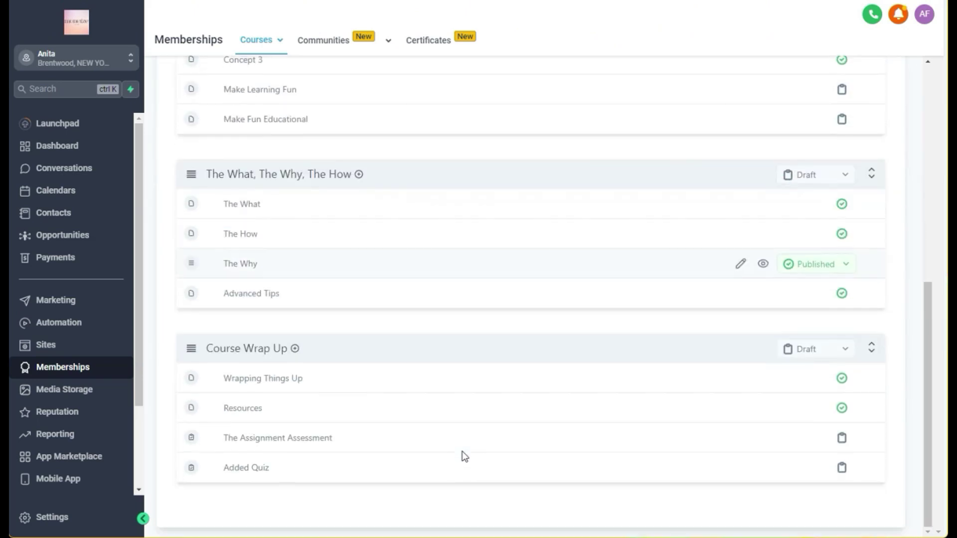
pyautogui.click(232, 467)
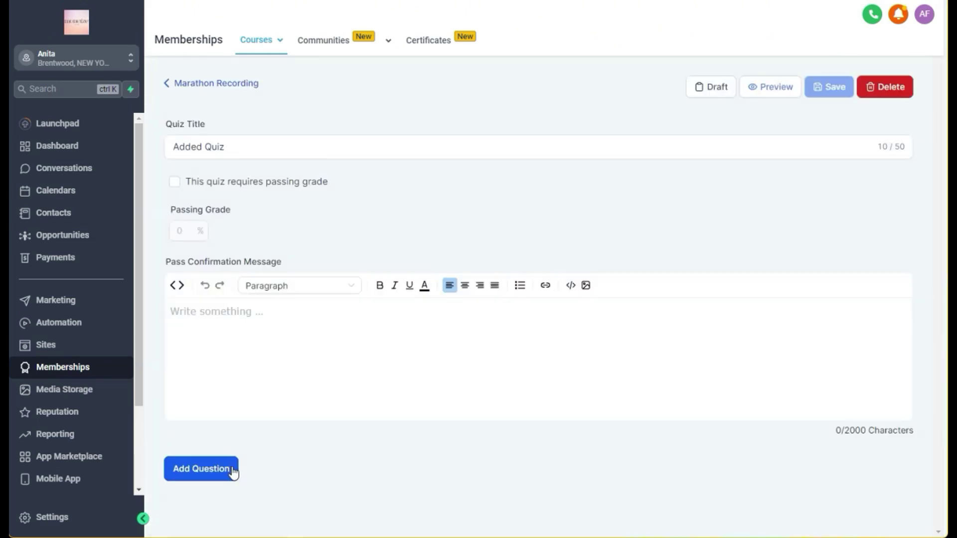
pyautogui.click(409, 145)
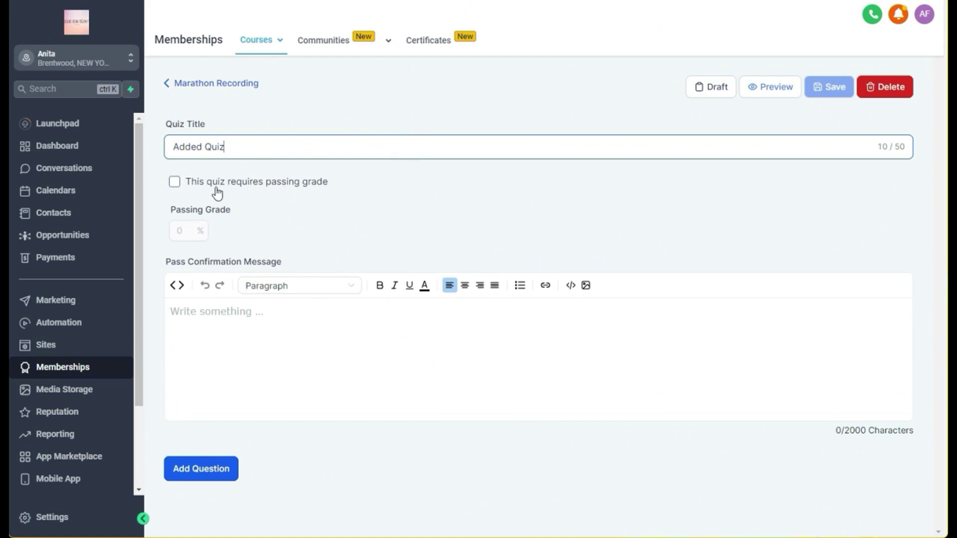
pyautogui.click(176, 183)
# Examine the quiz's passing grade field and its pass and fail confirmation message editors.
pyautogui.click(187, 231)
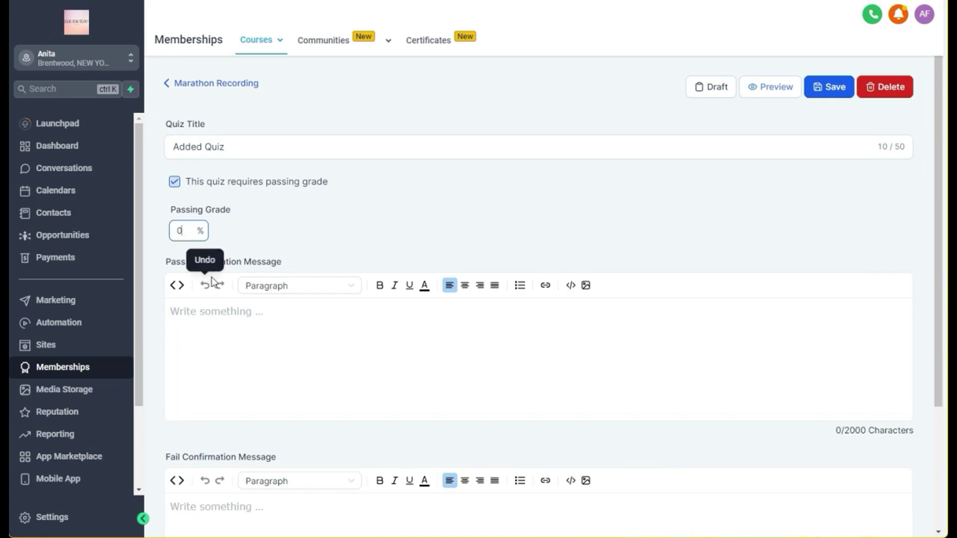
pyautogui.click(216, 262)
pyautogui.click(218, 327)
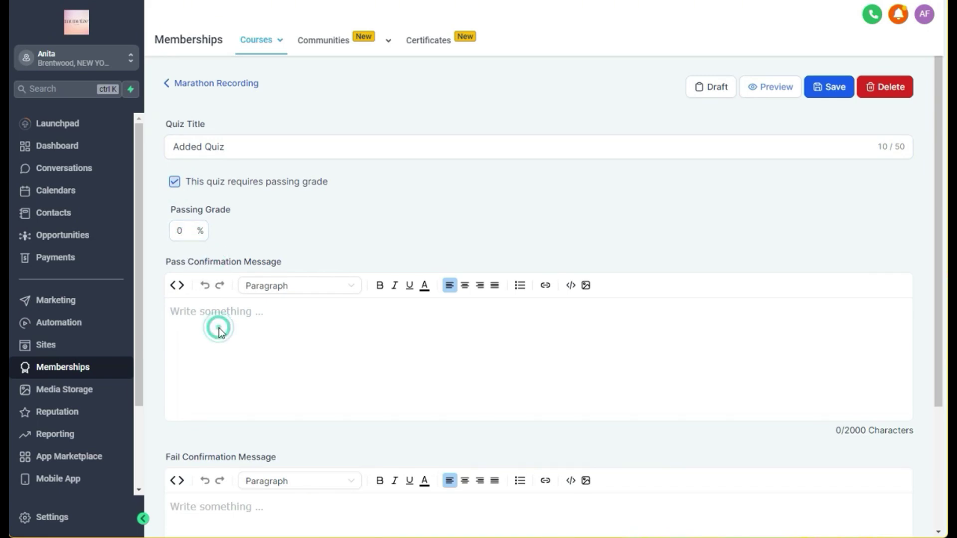
pyautogui.scroll(-3, 219, 331)
pyautogui.click(223, 354)
pyautogui.scroll(3, 402, 420)
pyautogui.scroll(-3, 401, 420)
pyautogui.scroll(3, 402, 420)
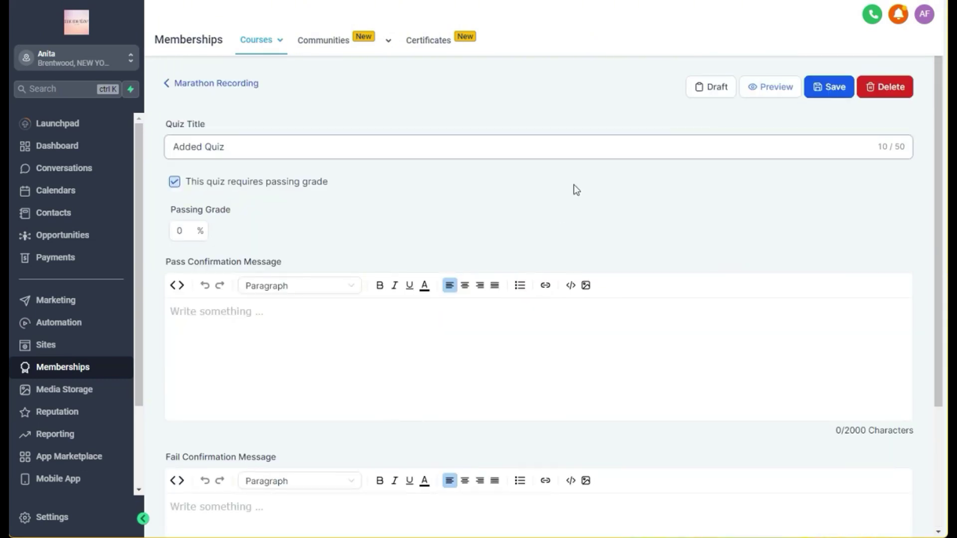
pyautogui.scroll(-3, 449, 276)
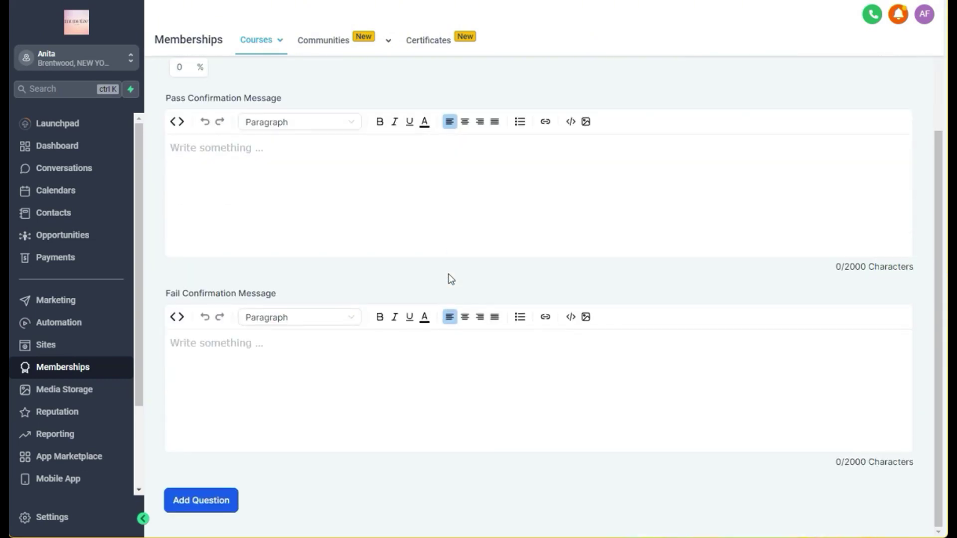
# Add a first question to Added Quiz, expand it and set its type to Multiple Choice.
pyautogui.click(212, 510)
pyautogui.scroll(-1, 214, 512)
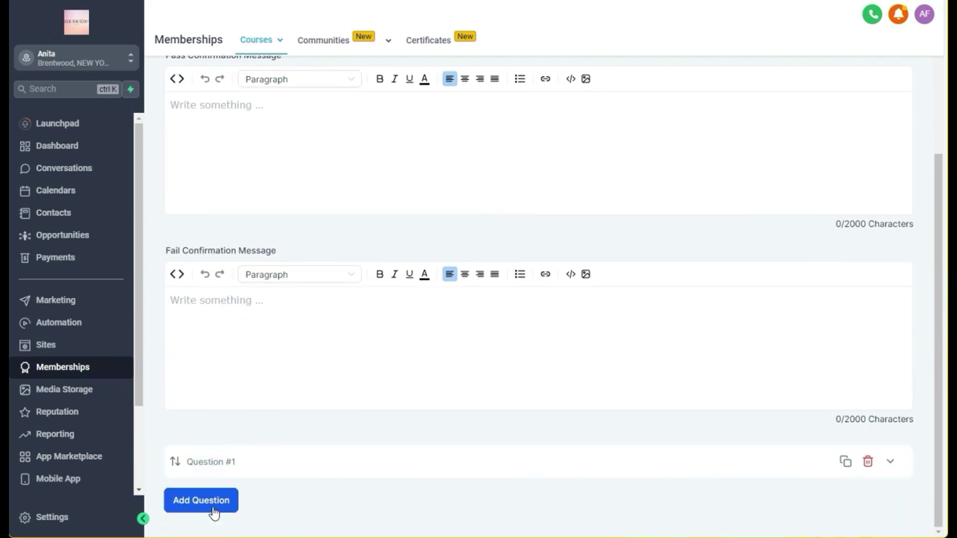
pyautogui.click(321, 463)
pyautogui.scroll(-3, 324, 469)
pyautogui.scroll(-1, 323, 469)
pyautogui.click(316, 310)
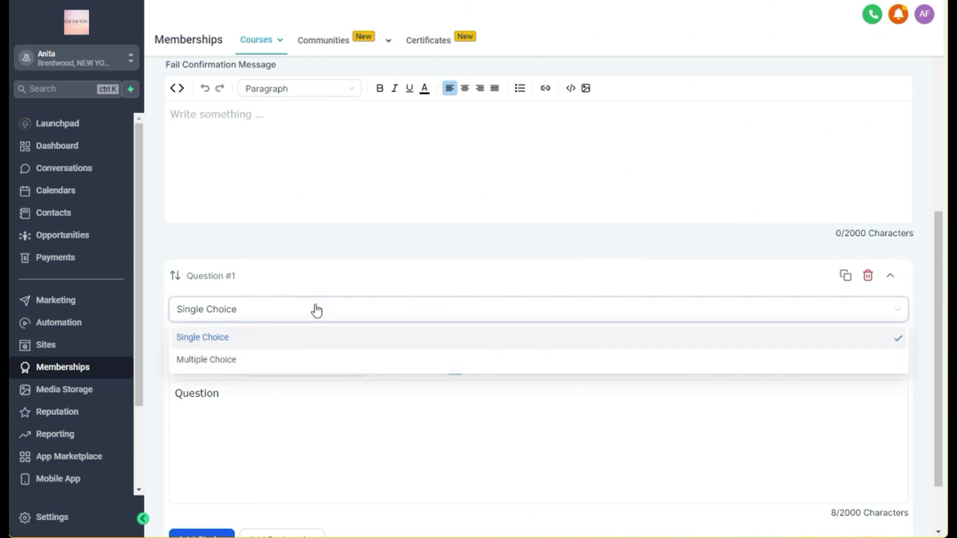
pyautogui.click(315, 361)
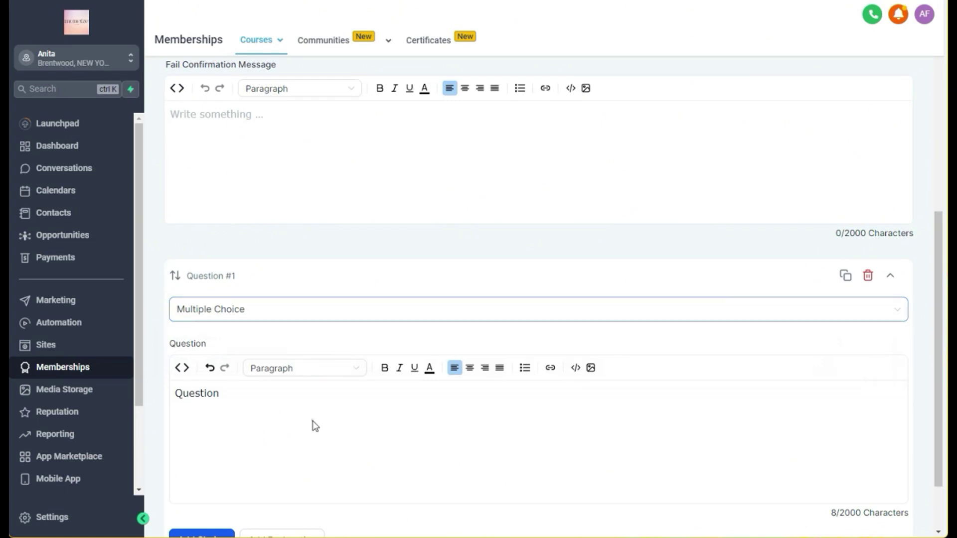
pyautogui.click(313, 421)
pyautogui.scroll(-2, 313, 421)
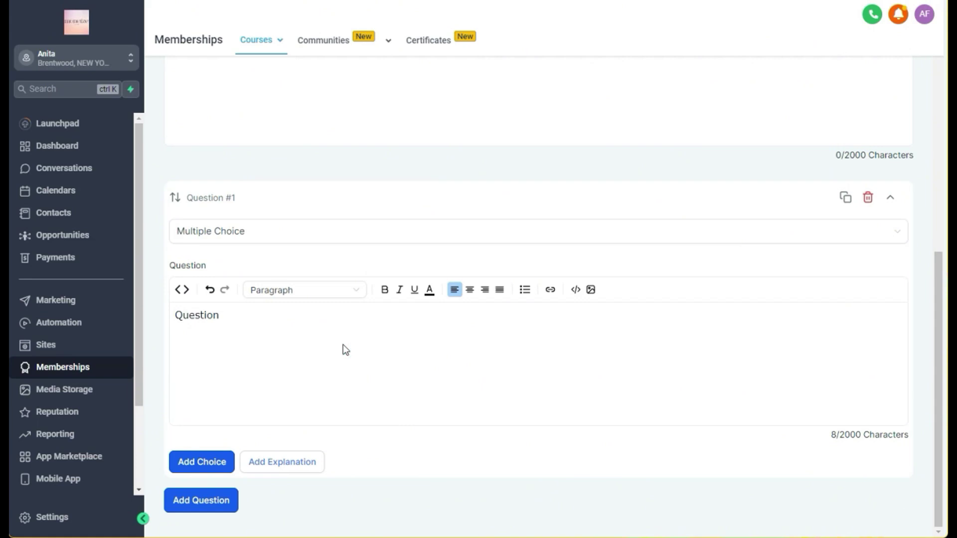
# Change Question #1 to Single Choice and set its text to "Question goes here".
pyautogui.click(323, 231)
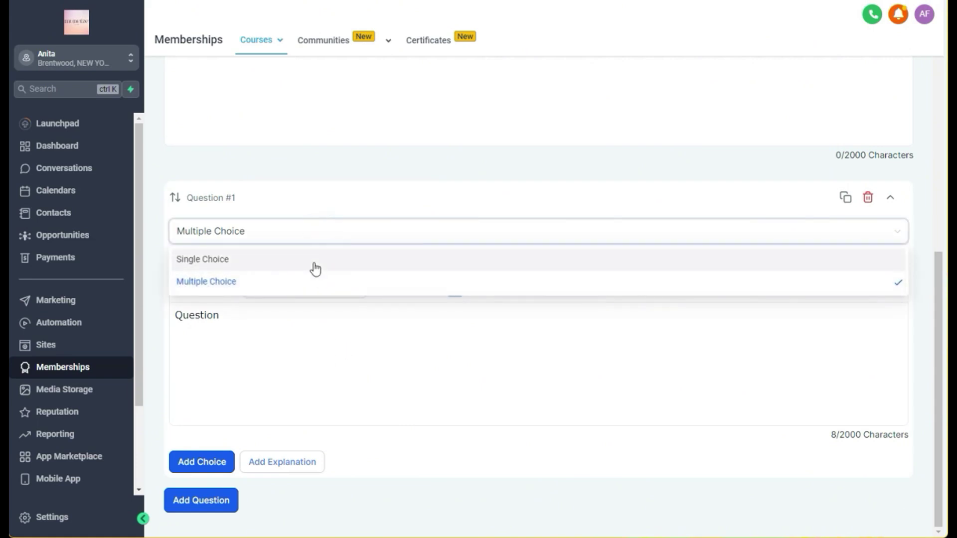
pyautogui.click(312, 259)
pyautogui.click(306, 351)
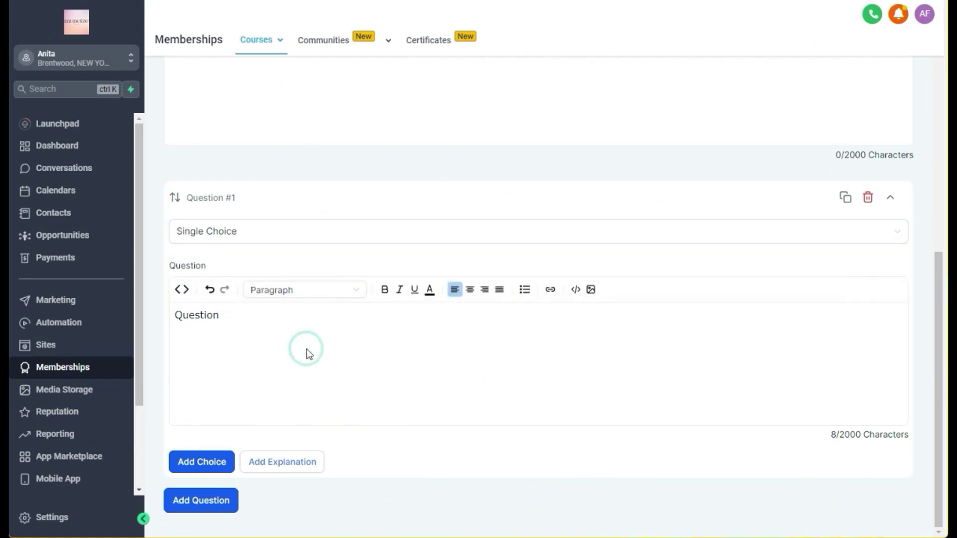
pyautogui.click(305, 322)
pyautogui.click(227, 317)
pyautogui.write('g')
pyautogui.write('ehre')
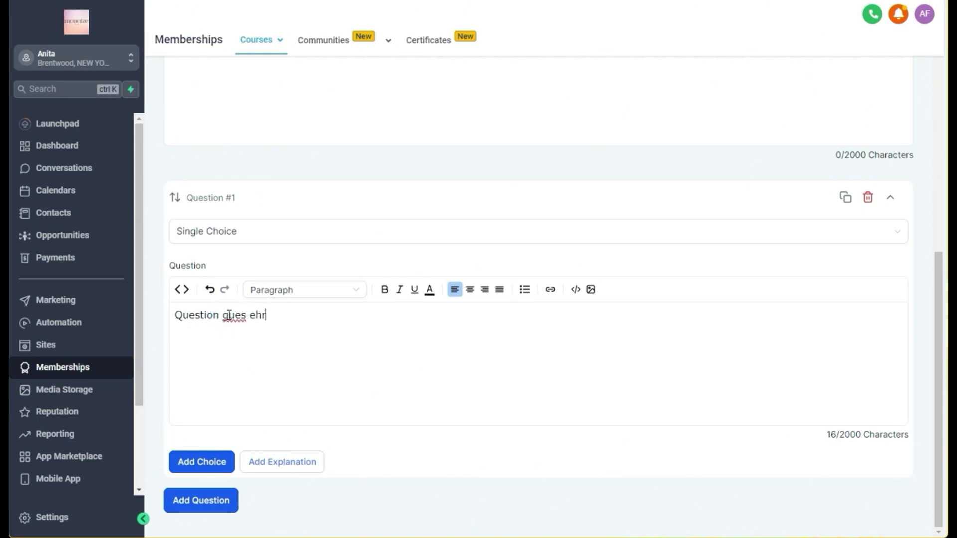
pyautogui.press('BackSpace')
pyautogui.press('BackSpace')
pyautogui.press('BackSpace')
pyautogui.press('BackSpace')
pyautogui.press('BackSpace')
pyautogui.press('BackSpace')
pyautogui.press('BackSpace')
pyautogui.press('BackSpace')
pyautogui.write('oes here')
# Add a first answer choice to Question #1 with the text "First option".
pyautogui.click(204, 464)
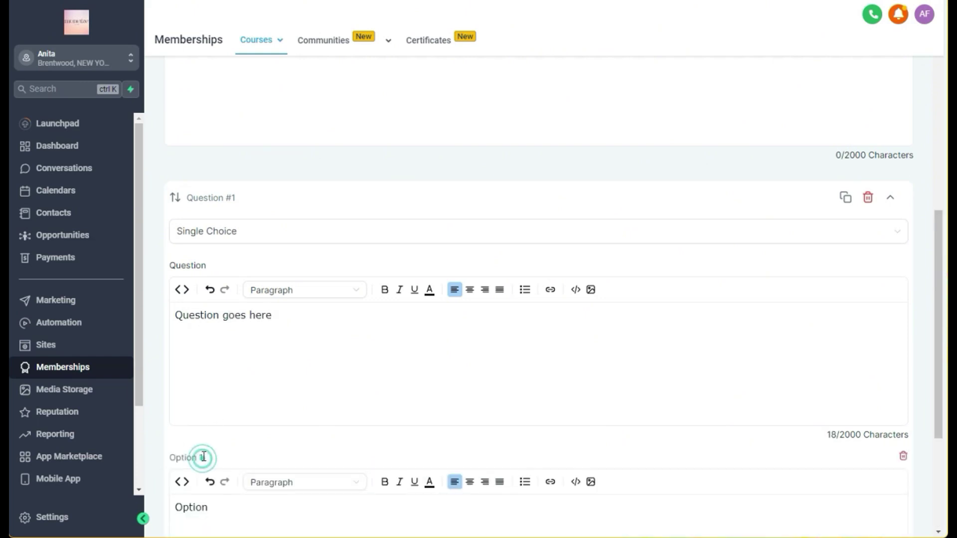
pyautogui.scroll(-4, 302, 406)
pyautogui.click(291, 352)
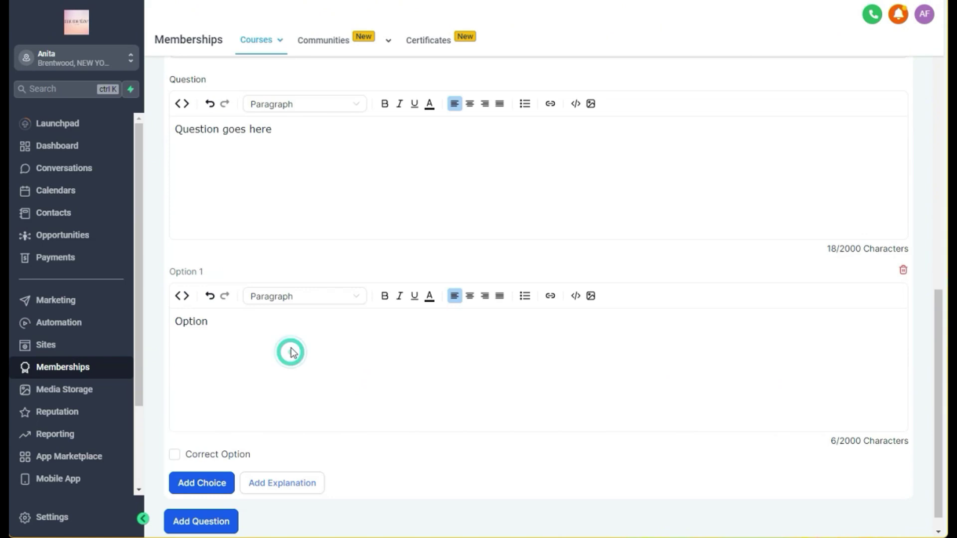
pyautogui.click(273, 323)
pyautogui.write('the')
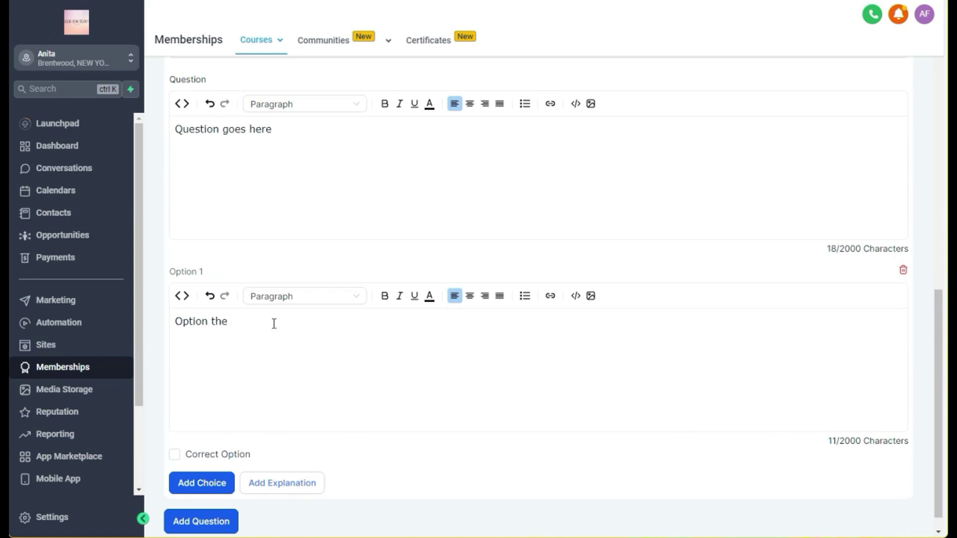
pyautogui.press('BackSpace')
pyautogui.press('BackSpace')
pyautogui.press('BackSpace')
pyautogui.press('BackSpace')
pyautogui.press('BackSpace')
pyautogui.press('BackSpace')
pyautogui.press('BackSpace')
pyautogui.press('BackSpace')
pyautogui.press('BackSpace')
pyautogui.press('BackSpace')
pyautogui.press('BackSpace')
pyautogui.write('First option')
# Add a second answer choice reading "Second Option" to Question #1 and mark it as the correct option.
pyautogui.scroll(-1, 188, 461)
pyautogui.scroll(-1, 188, 464)
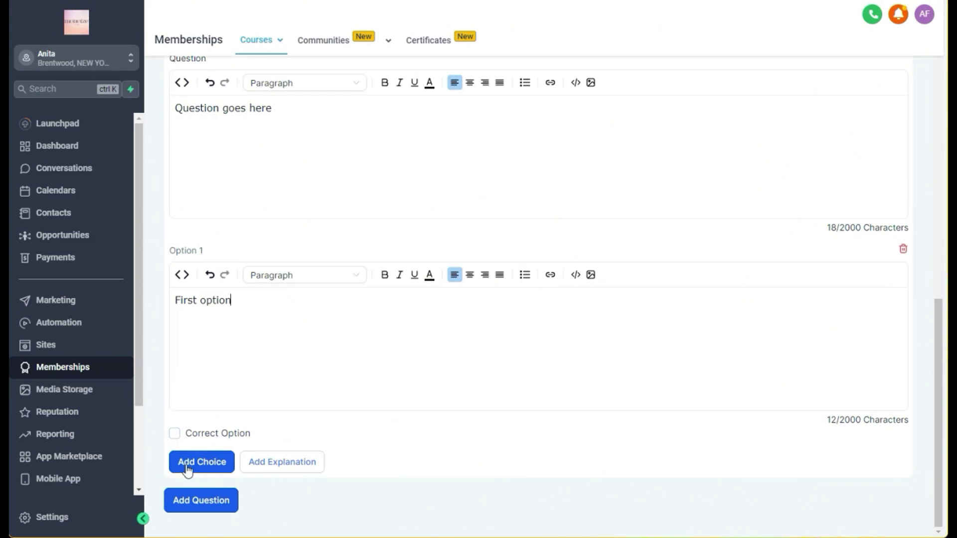
pyautogui.click(186, 455)
pyautogui.scroll(-4, 291, 398)
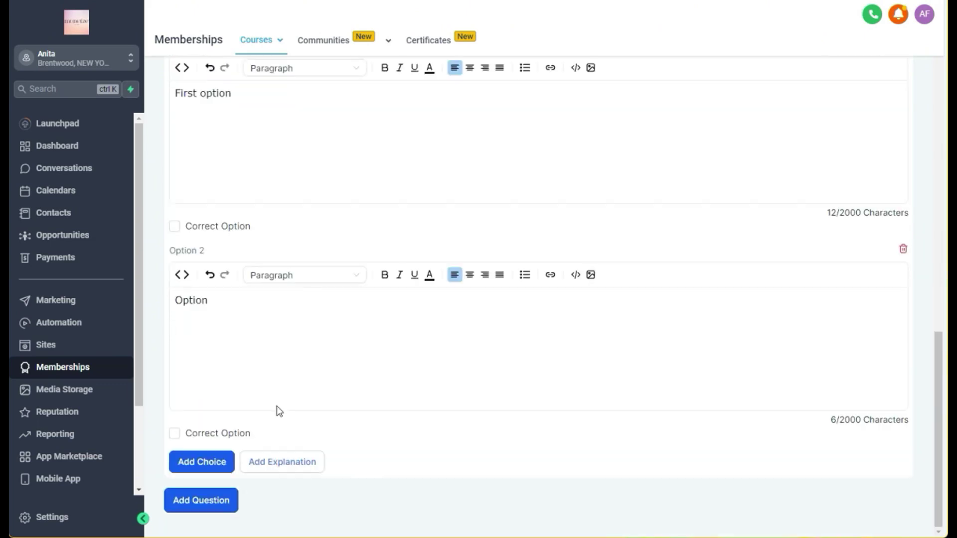
pyautogui.click(261, 352)
pyautogui.click(178, 302)
pyautogui.write('Second')
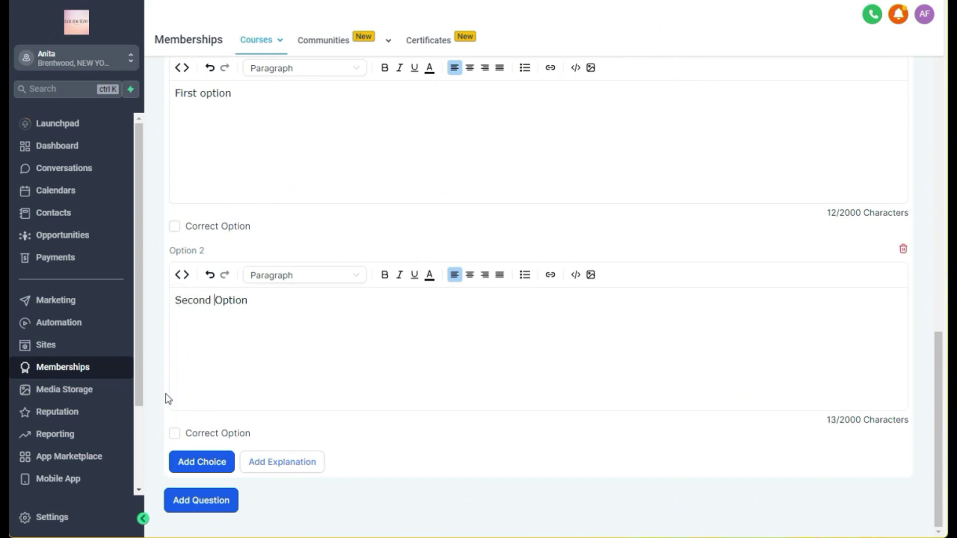
pyautogui.click(174, 433)
# Add a third answer choice to Question #1 with the text "Third Option".
pyautogui.click(191, 463)
pyautogui.scroll(-4, 329, 368)
pyautogui.click(178, 300)
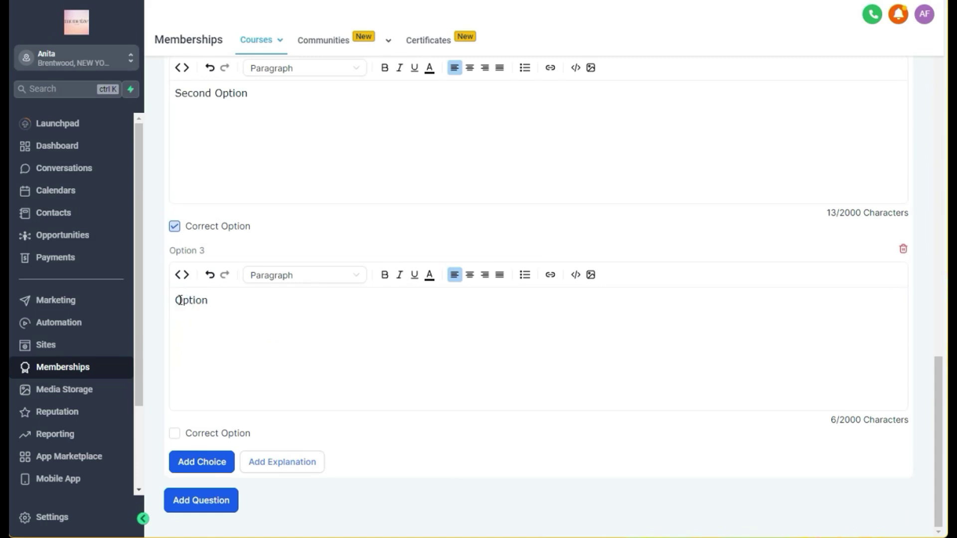
pyautogui.click(179, 300)
pyautogui.write('Thirs')
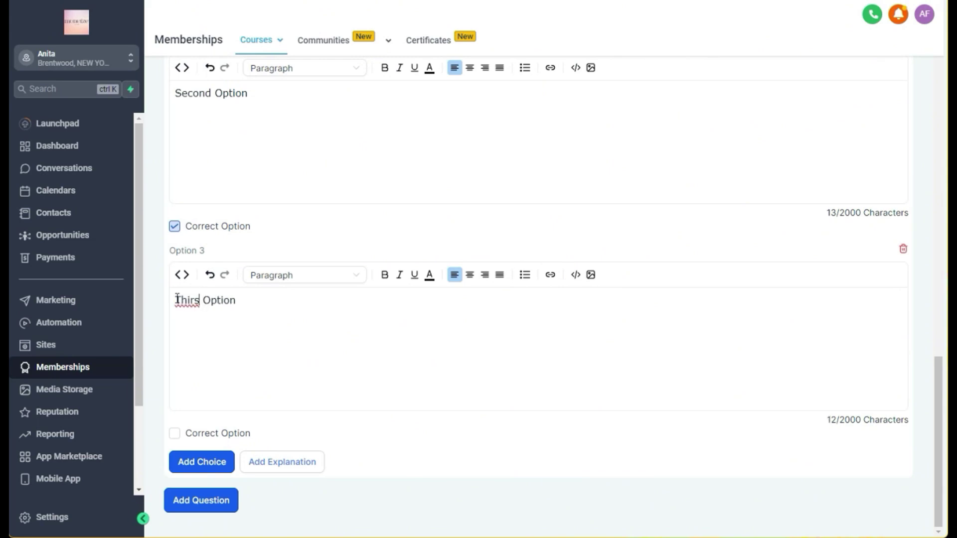
pyautogui.press('BackSpace')
pyautogui.write('d')
# Add a fourth answer choice with its default text and an explanation editor to Question #1.
pyautogui.click(188, 461)
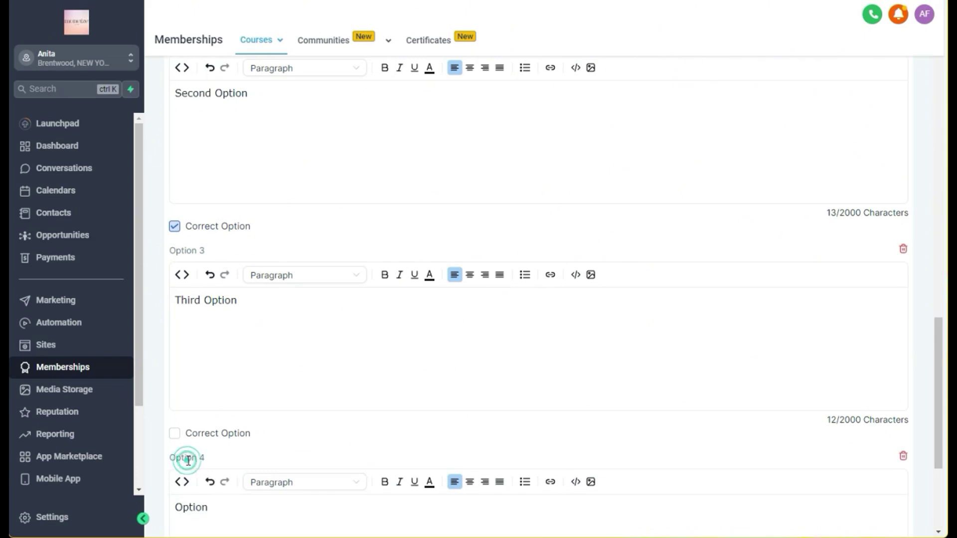
pyautogui.scroll(-4, 662, 331)
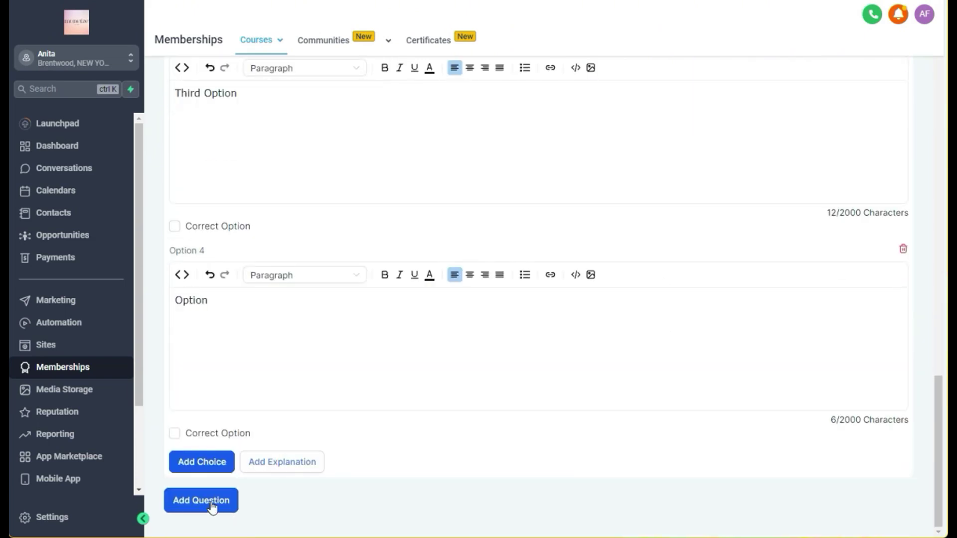
pyautogui.click(300, 462)
pyautogui.scroll(-4, 299, 459)
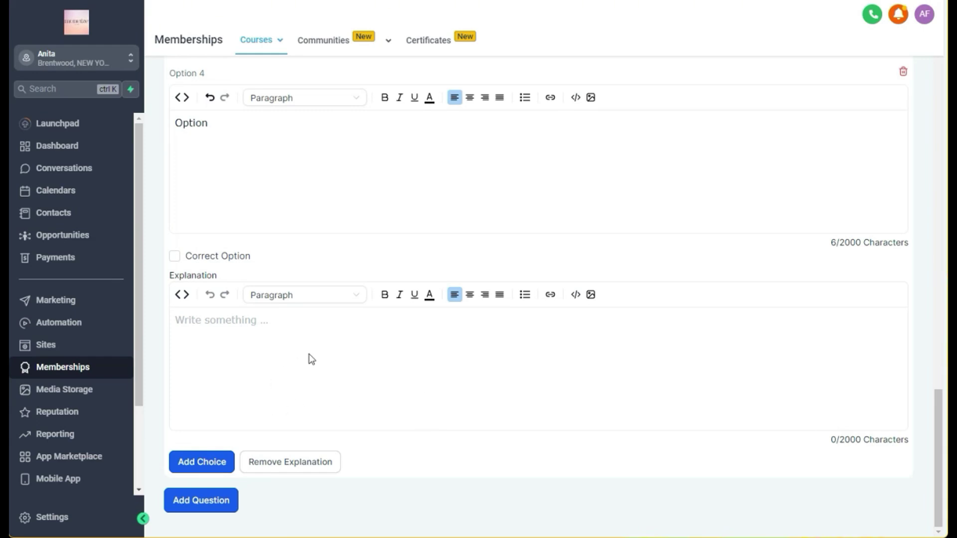
# Add a second question set to Multiple Choice, and remove the explanation editor from Question #1.
pyautogui.click(219, 501)
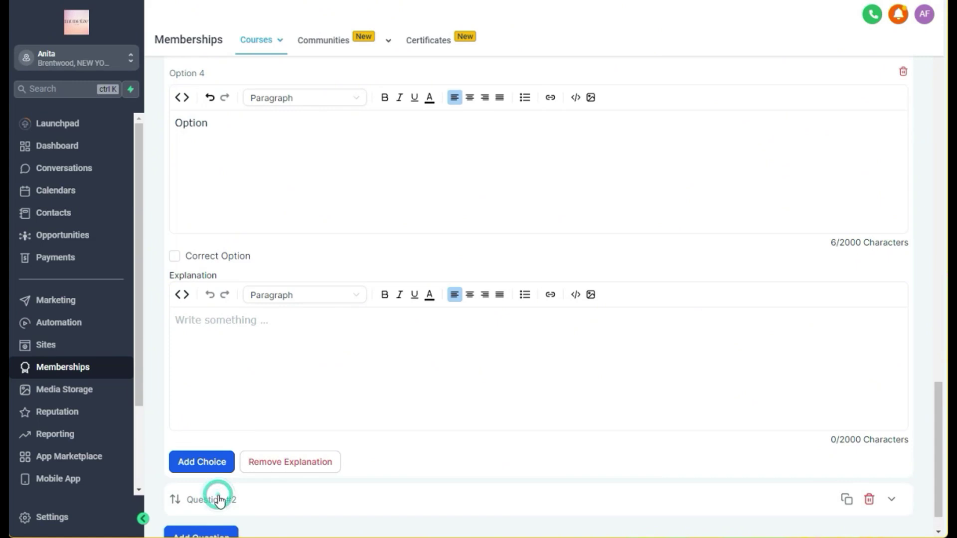
pyautogui.click(277, 469)
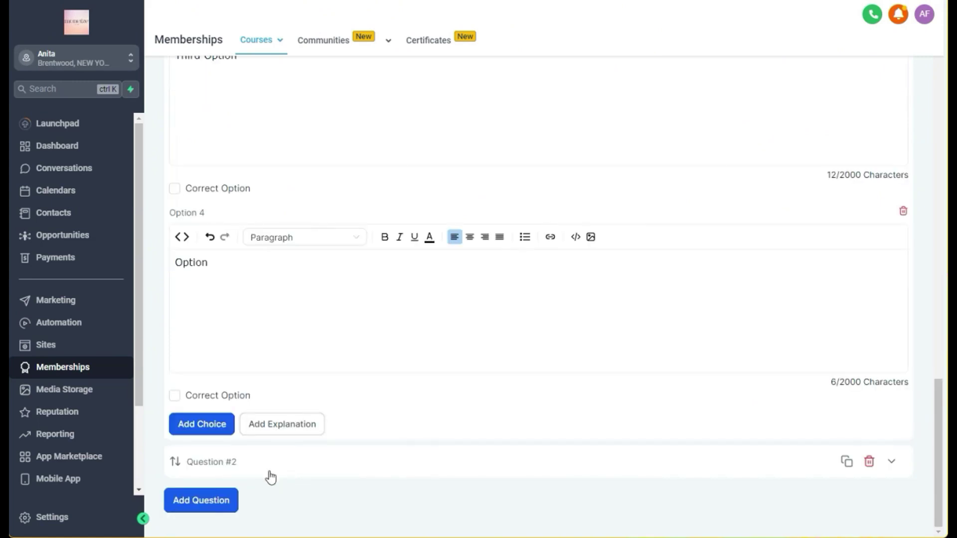
pyautogui.click(239, 466)
pyautogui.scroll(-5, 239, 472)
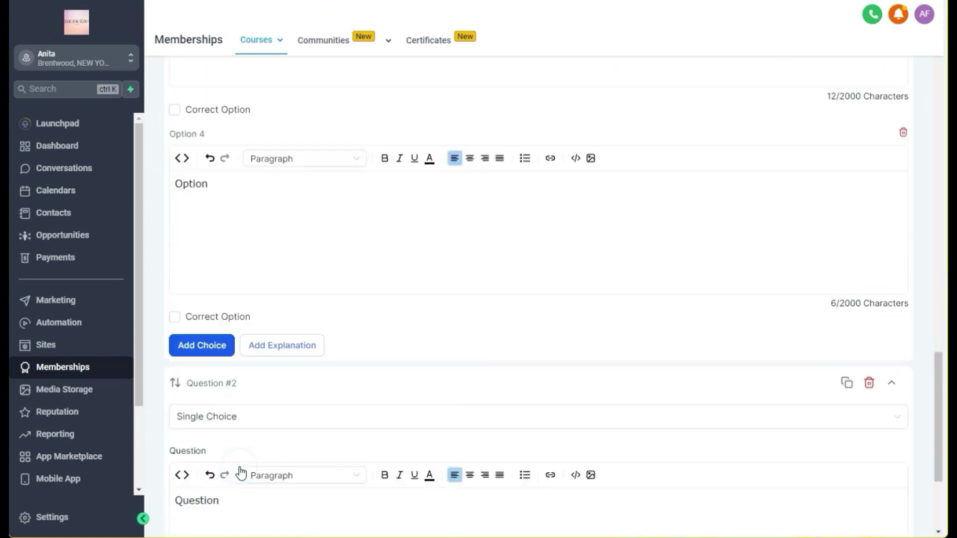
pyautogui.click(344, 231)
pyautogui.click(325, 280)
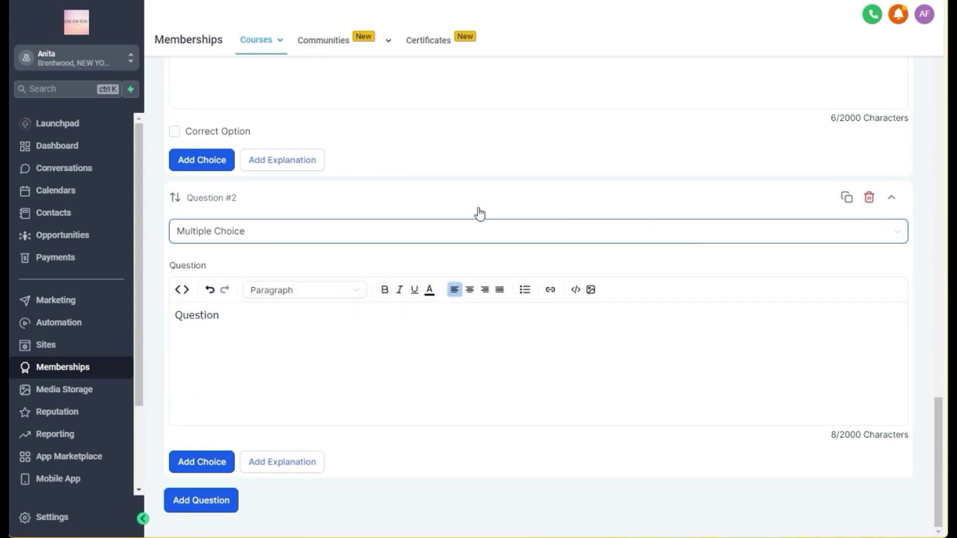
# Try to save Added Quiz, and delete the whole quiz from the course.
pyautogui.scroll(10, 935, 420)
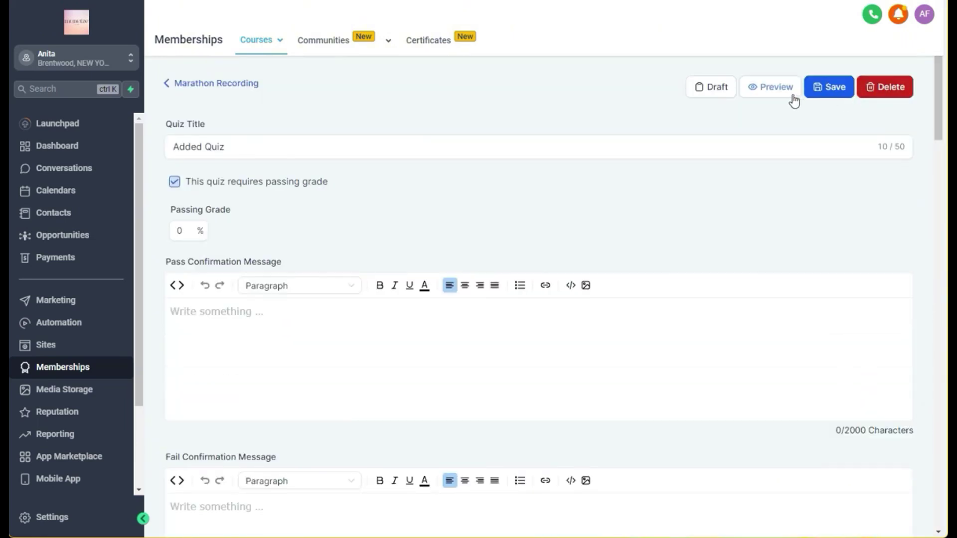
pyautogui.click(828, 93)
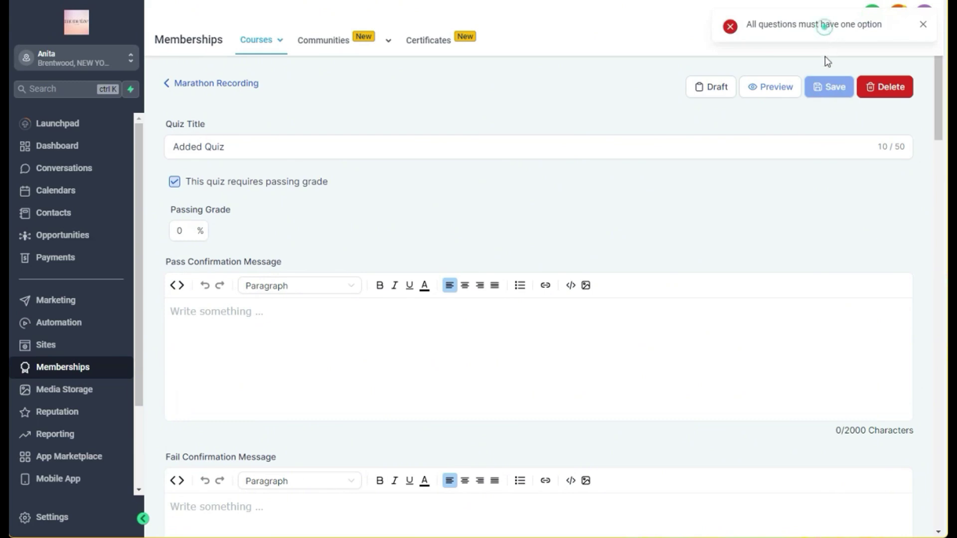
pyautogui.click(885, 87)
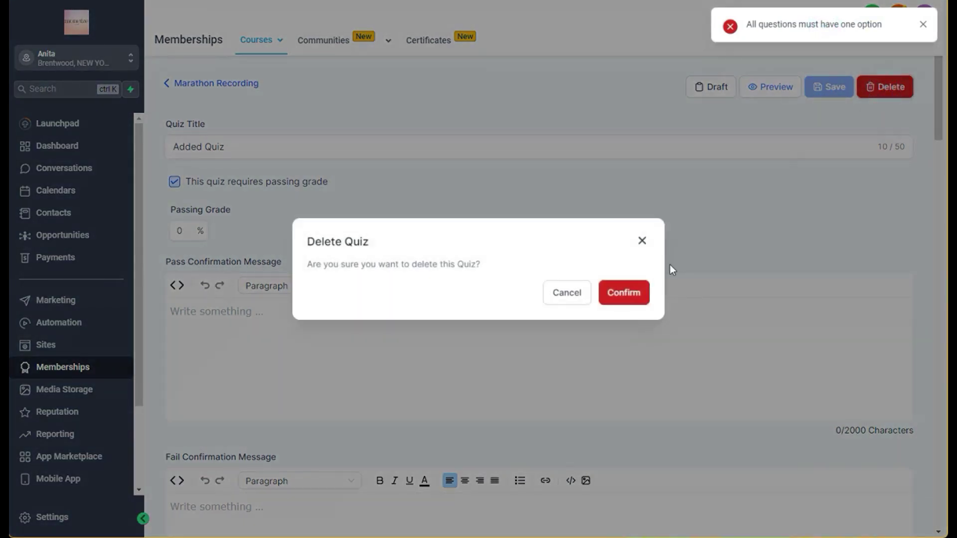
pyautogui.click(631, 294)
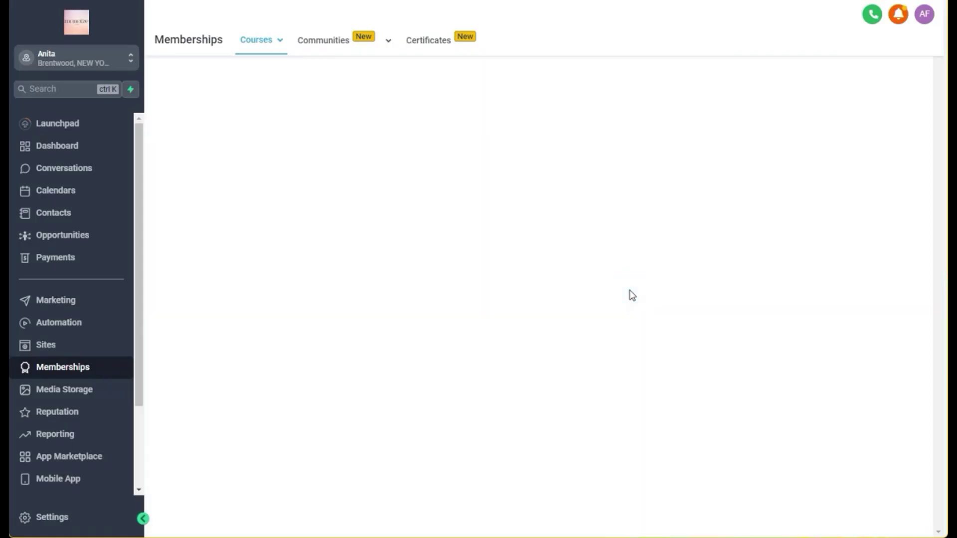
# Examine the Marathon Recording outline, from the Introduction lessons through to the Course Wrap Up lessons and assignment.
pyautogui.scroll(-8, 286, 205)
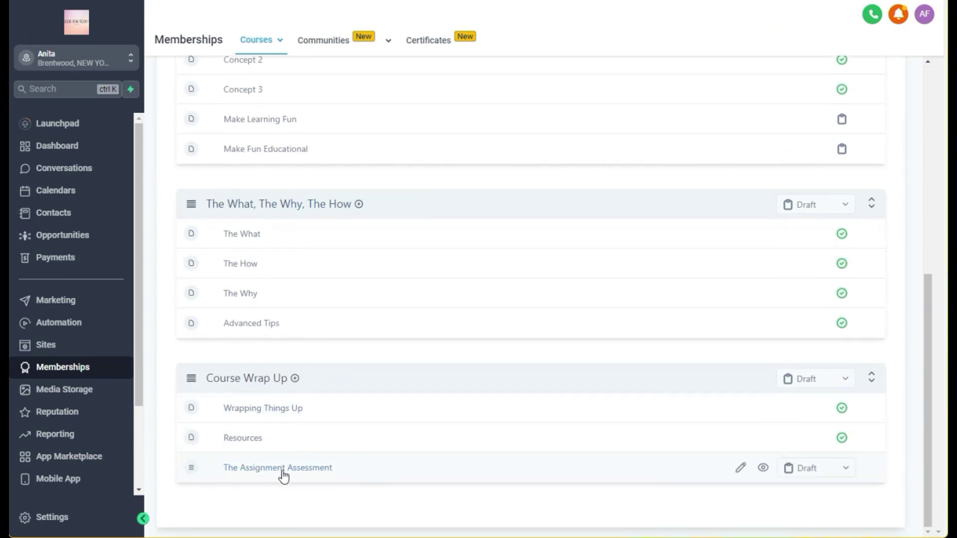
pyautogui.scroll(8, 490, 281)
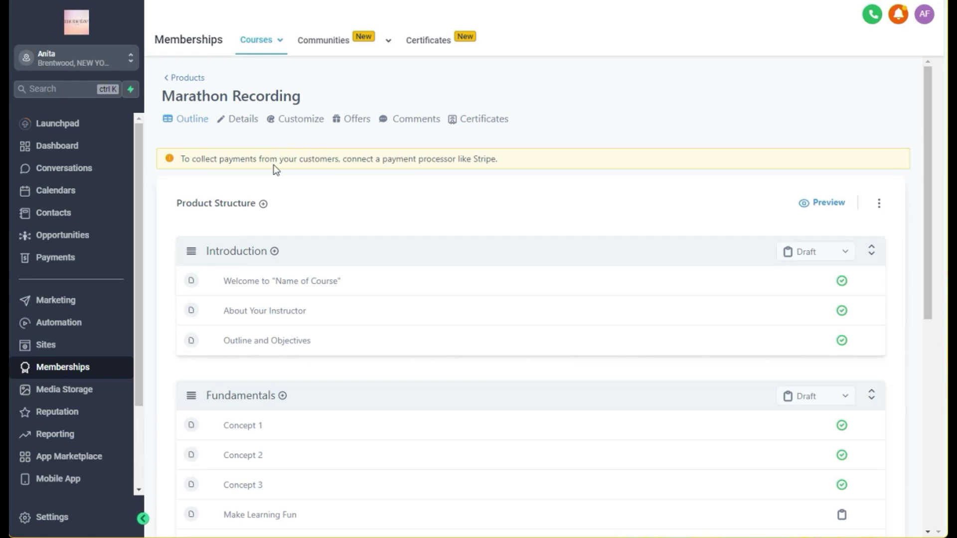
pyautogui.scroll(-4, 267, 221)
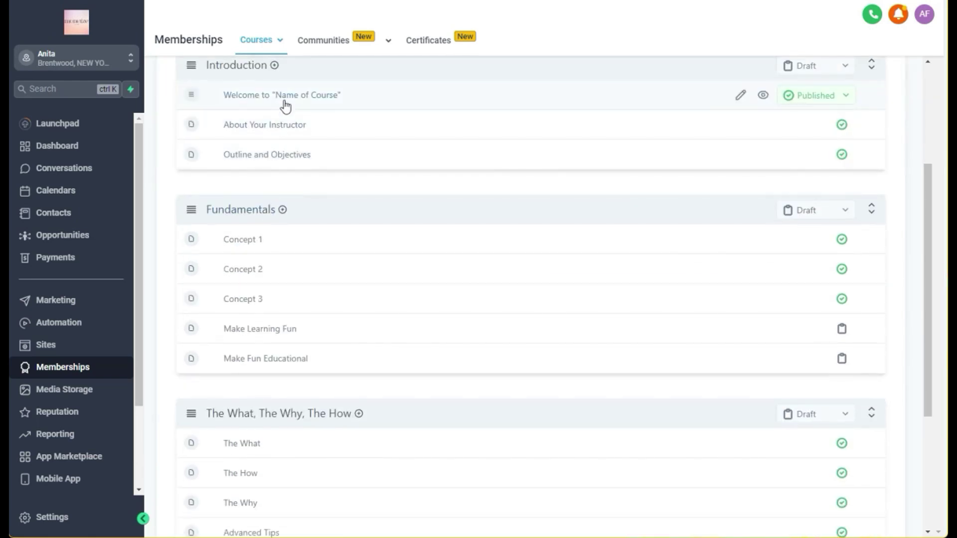
pyautogui.scroll(1, 285, 104)
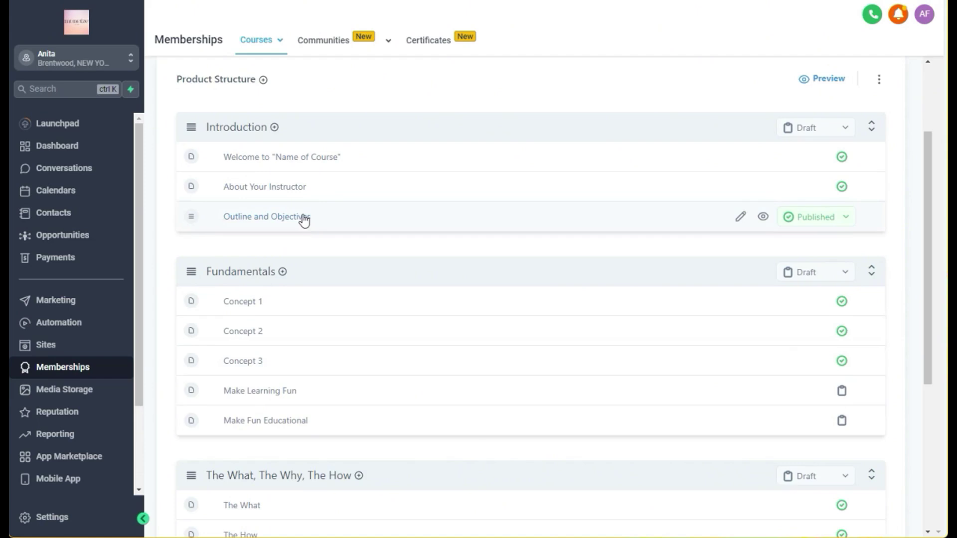
pyautogui.scroll(3, 302, 218)
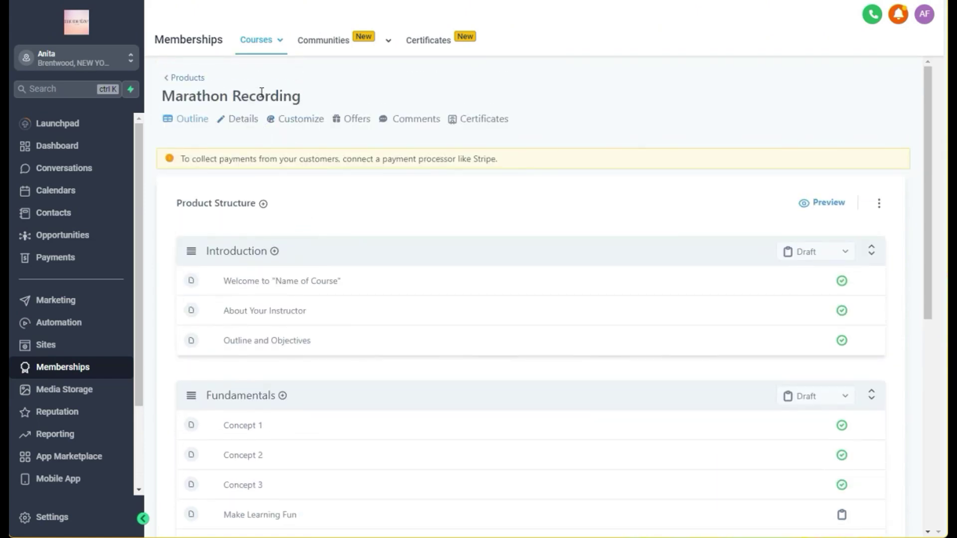
pyautogui.scroll(-2, 686, 291)
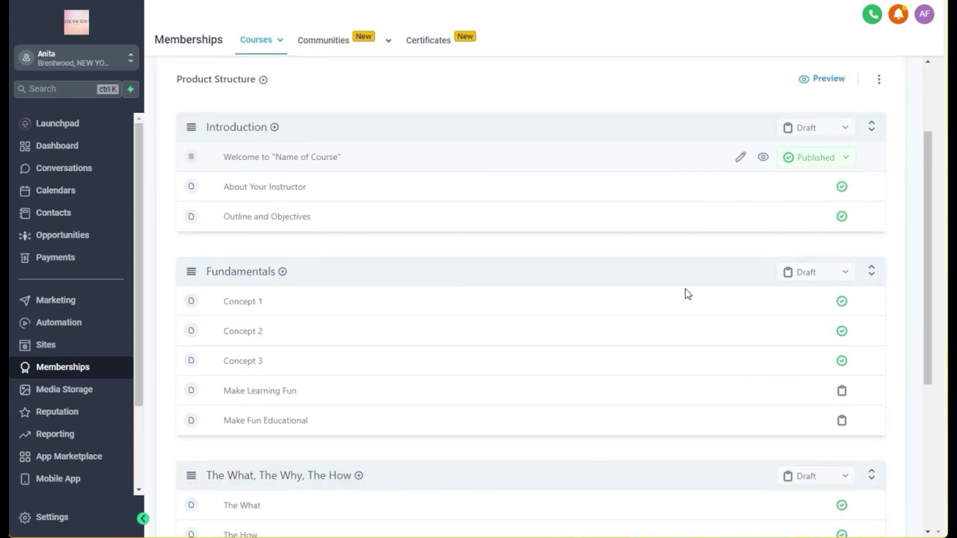
pyautogui.scroll(-2, 654, 223)
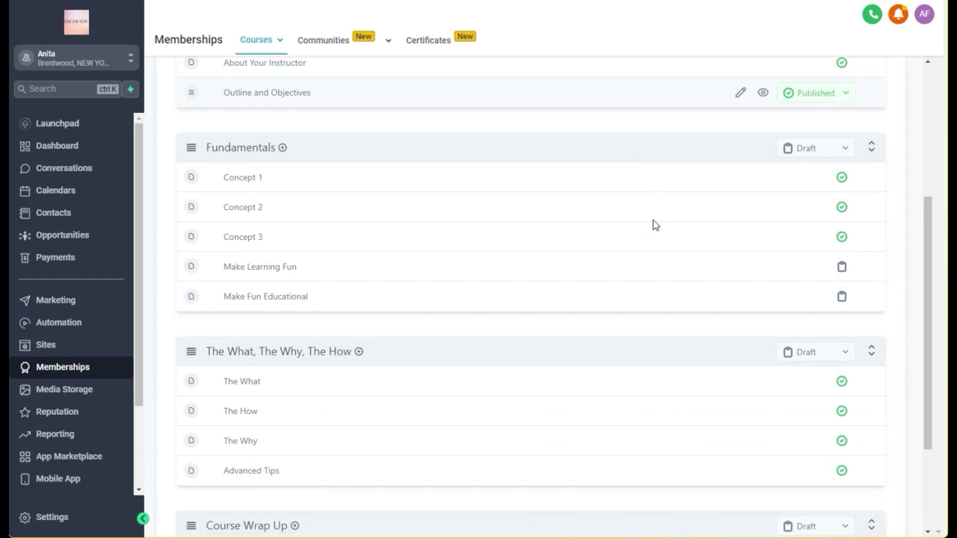
pyautogui.scroll(3, 653, 220)
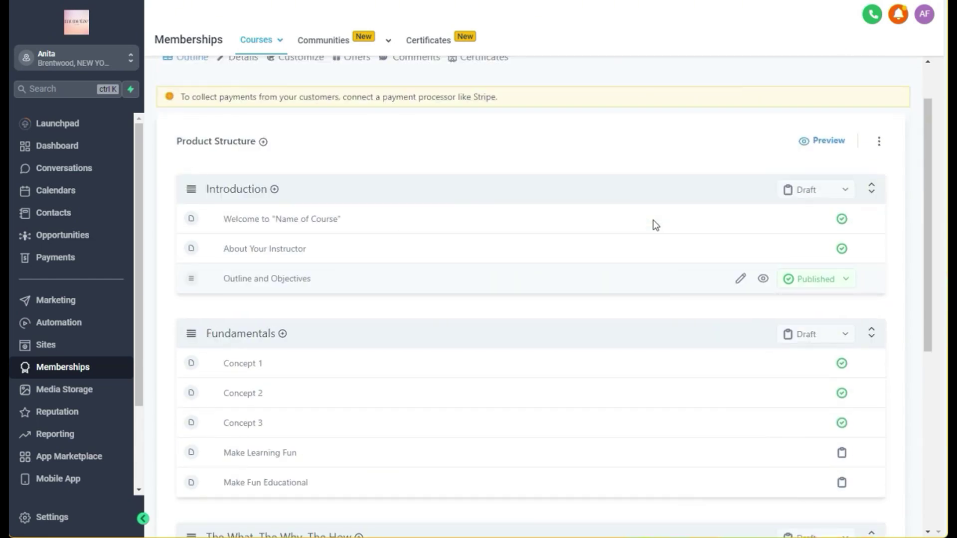
pyautogui.scroll(-5, 653, 220)
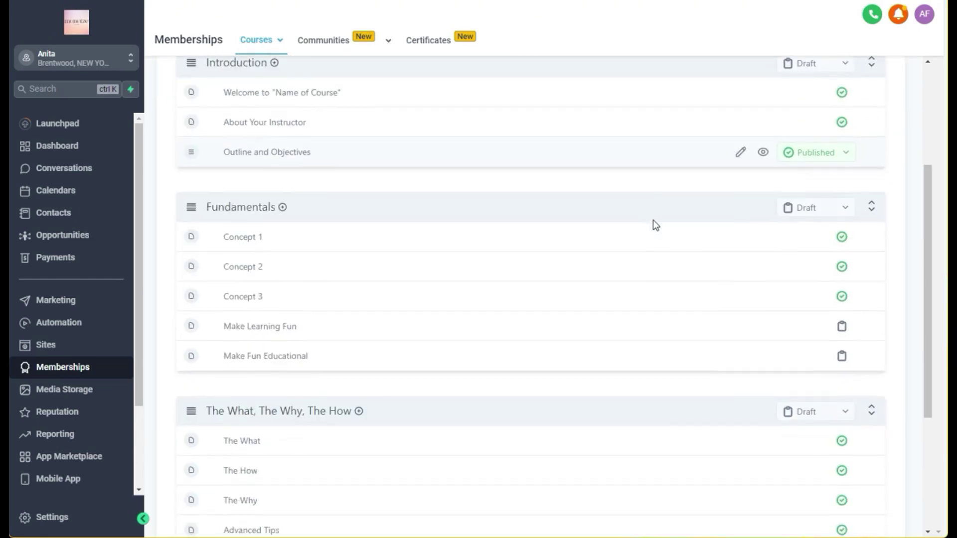
# Review the rest of the course outline, then open the course's details and inspect its title field.
pyautogui.scroll(-1, 653, 220)
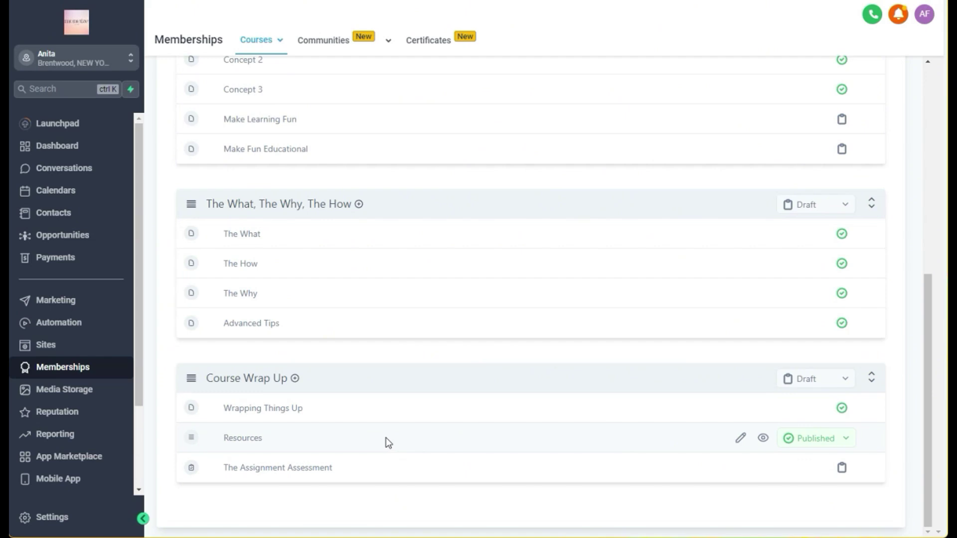
pyautogui.scroll(4, 386, 438)
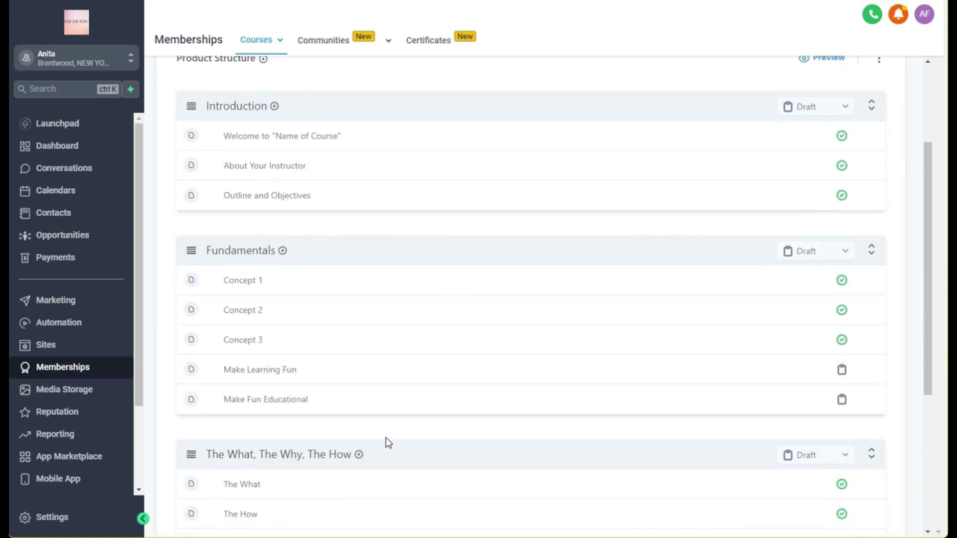
pyautogui.scroll(3, 385, 437)
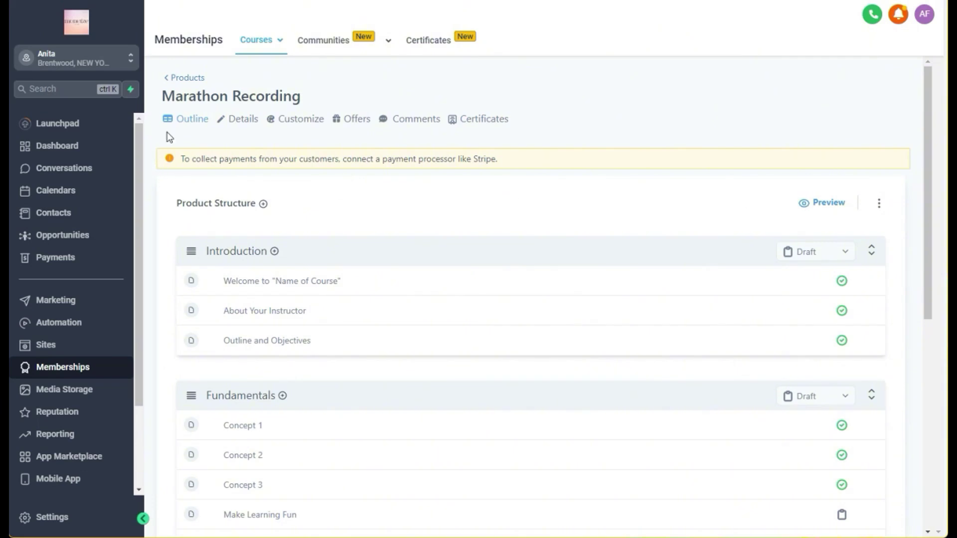
pyautogui.click(244, 119)
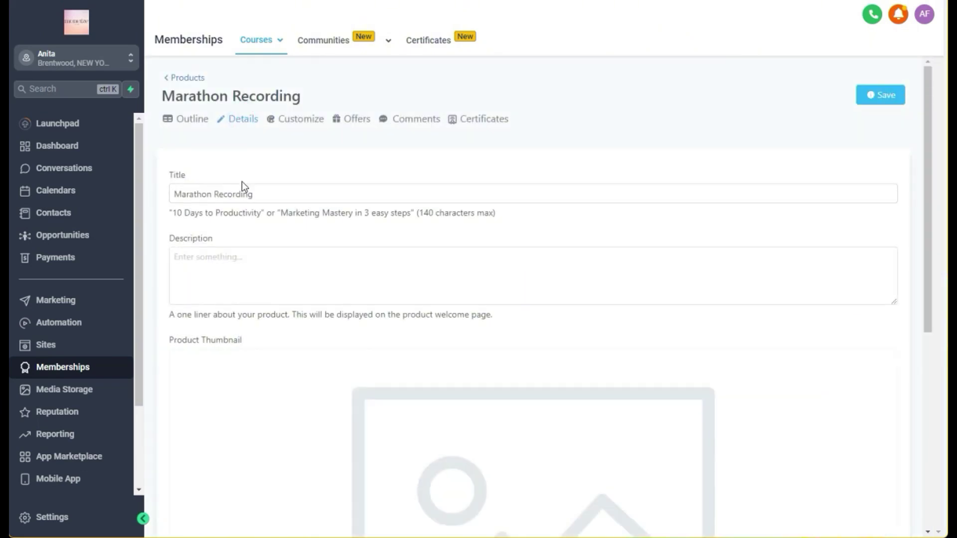
pyautogui.scroll(-3, 238, 223)
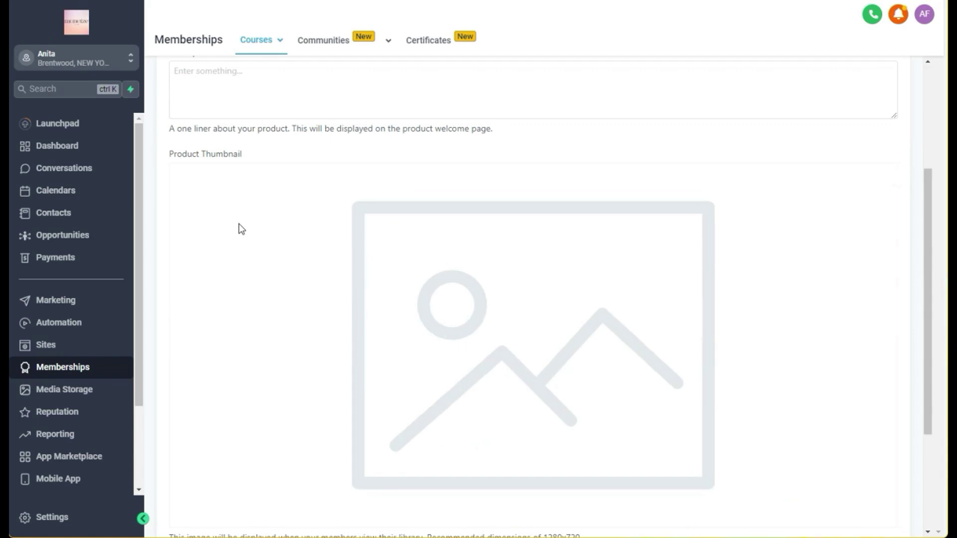
pyautogui.scroll(2, 238, 223)
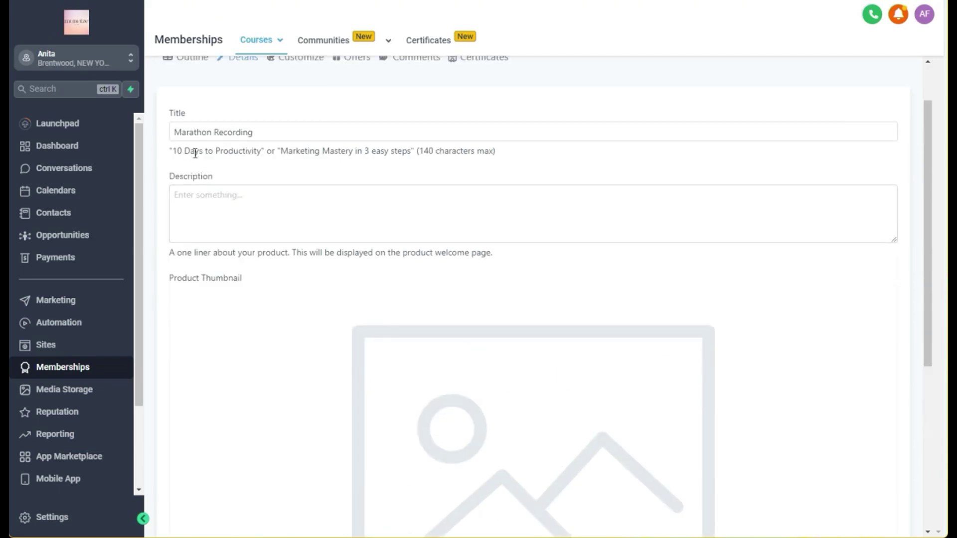
pyautogui.click(187, 112)
pyautogui.click(204, 132)
pyautogui.moveTo(257, 132); pyautogui.dragTo(170, 133)
pyautogui.click(220, 165)
# Enter "Recording of adding course materials to Monetize" as the course description.
pyautogui.click(415, 222)
pyautogui.scroll(-1, 413, 223)
pyautogui.click(411, 172)
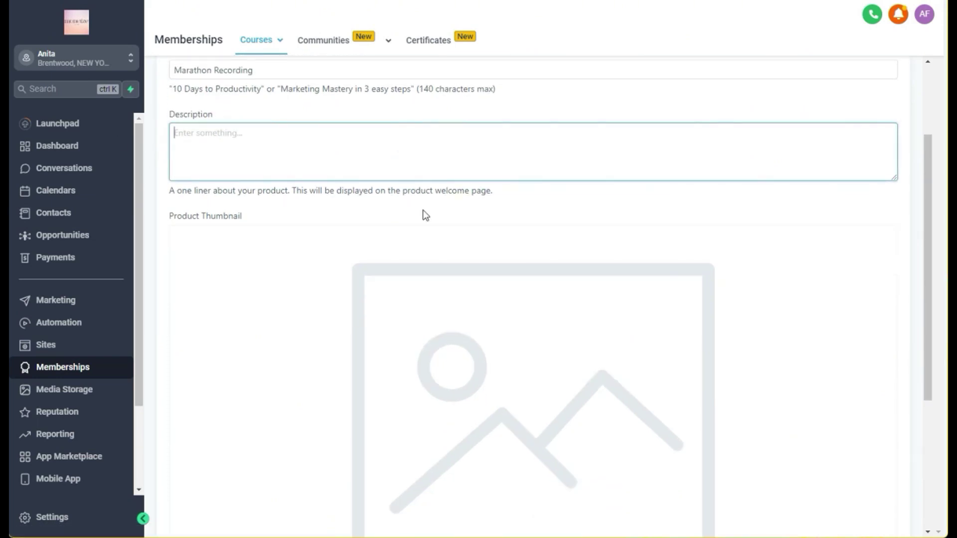
pyautogui.write('Recording of adding')
pyautogui.press('BackSpace')
pyautogui.press('BackSpace')
pyautogui.press('BackSpace')
pyautogui.write('creating a m')
pyautogui.press('BackSpace')
pyautogui.press('BackSpace')
pyautogui.press('BackSpace')
pyautogui.press('BackSpace')
pyautogui.press('BackSpace')
pyautogui.press('BackSpace')
pyautogui.press('BackSpace')
pyautogui.press('BackSpace')
pyautogui.press('BackSpace')
pyautogui.write('adding course mat')
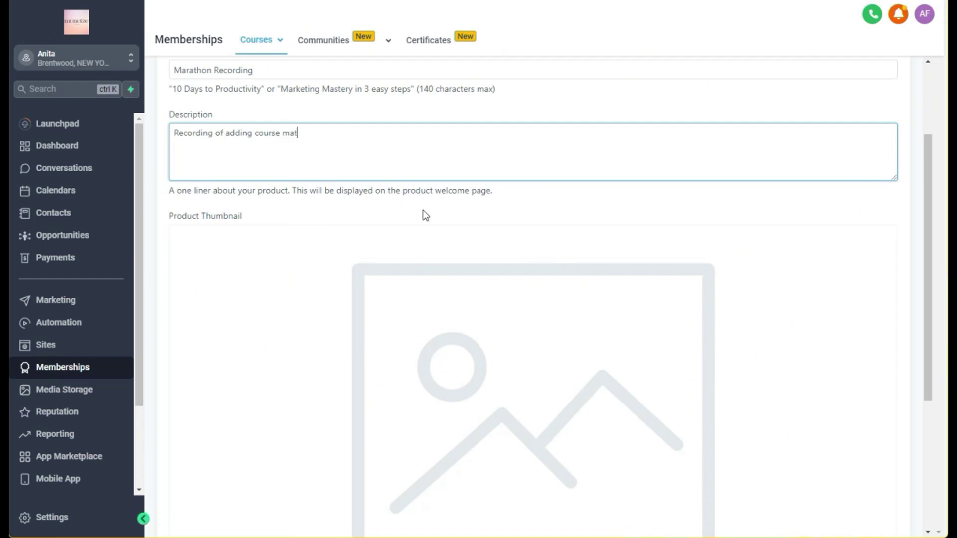
pyautogui.write('erials to Monttize')
# Examine the Product Thumbnail area and its image selection options.
pyautogui.click(183, 216)
pyautogui.scroll(-3, 574, 399)
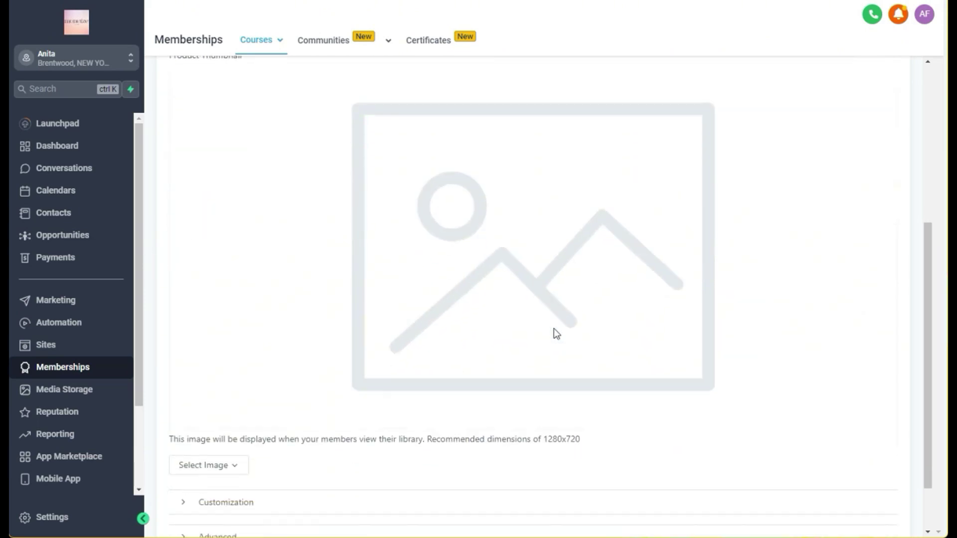
pyautogui.scroll(-2, 557, 334)
pyautogui.click(502, 172)
pyautogui.click(223, 403)
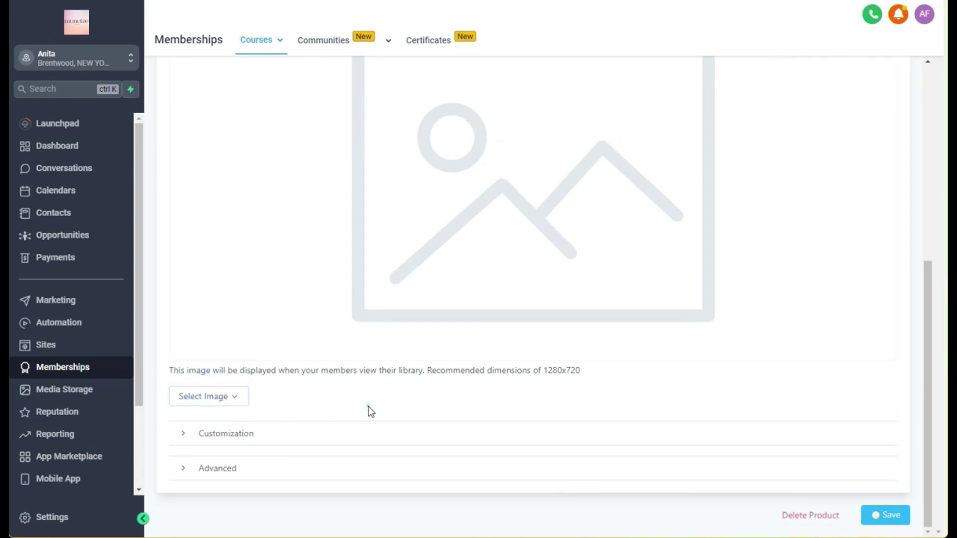
# Expand the Customization settings and change the instructor heading to "Coach".
pyautogui.click(363, 436)
pyautogui.scroll(-4, 362, 439)
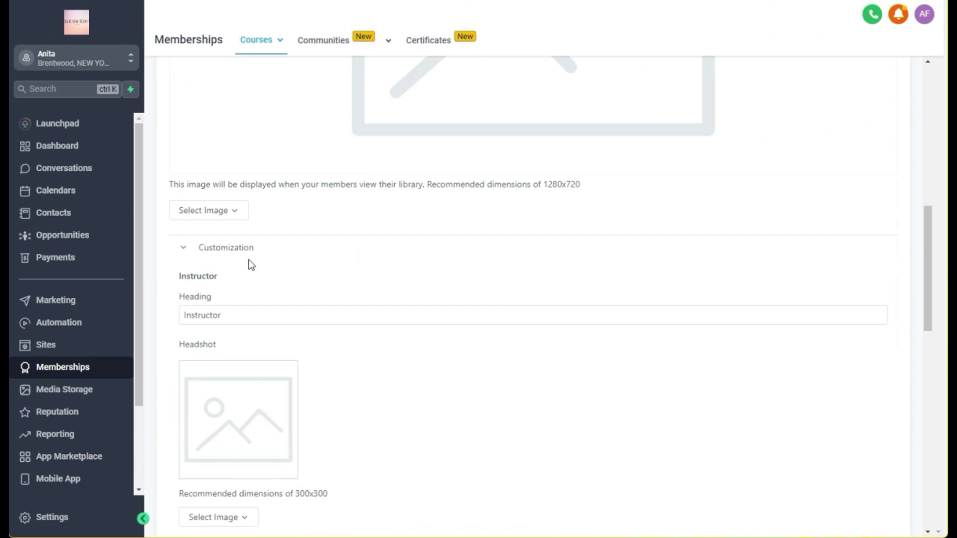
pyautogui.scroll(-3, 248, 270)
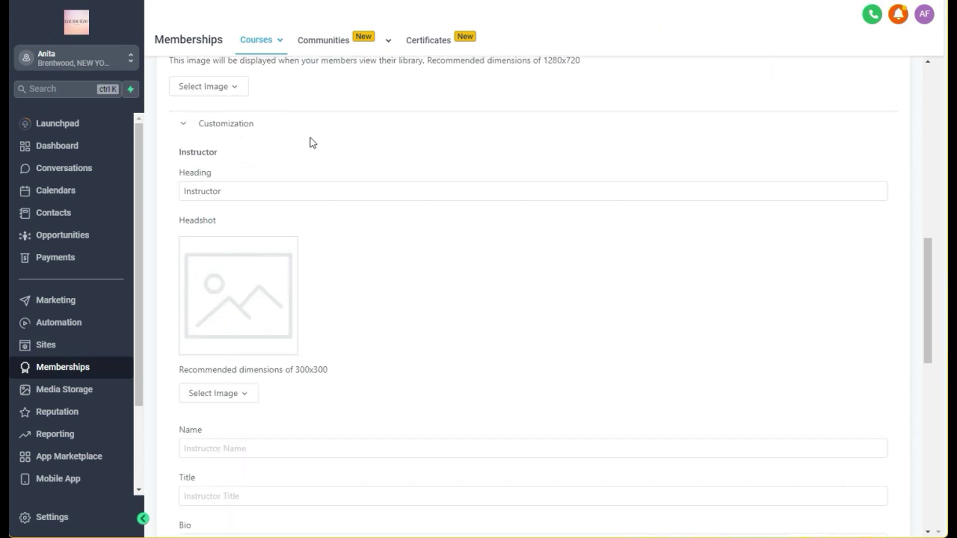
pyautogui.click(252, 190)
pyautogui.moveTo(223, 191); pyautogui.dragTo(170, 177)
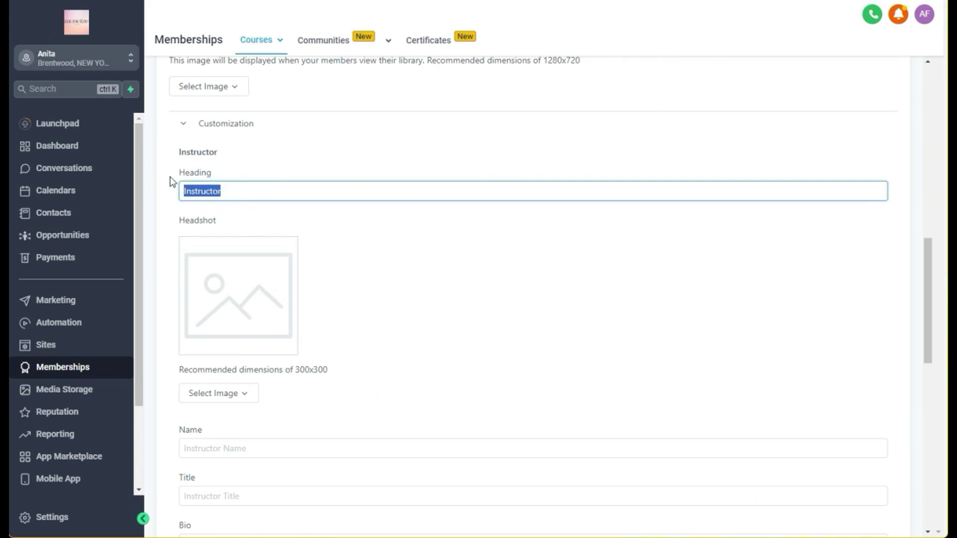
pyautogui.write('Teacher')
pyautogui.press('BackSpace')
pyautogui.press('BackSpace')
pyautogui.press('BackSpace')
pyautogui.press('BackSpace')
pyautogui.press('BackSpace')
pyautogui.press('BackSpace')
pyautogui.press('BackSpace')
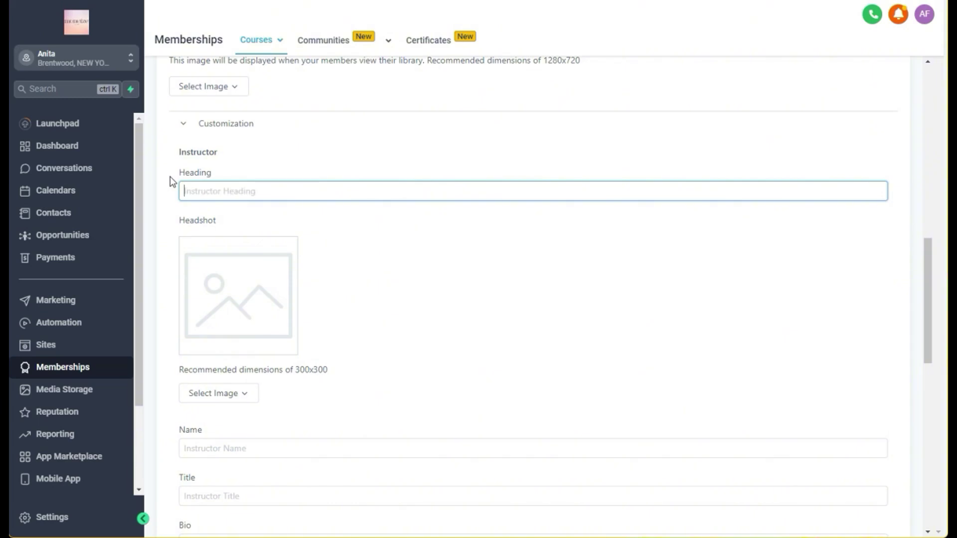
pyautogui.write('Coach')
# Examine the instructor's headshot options and the name, title and bio fields.
pyautogui.scroll(-3, 373, 248)
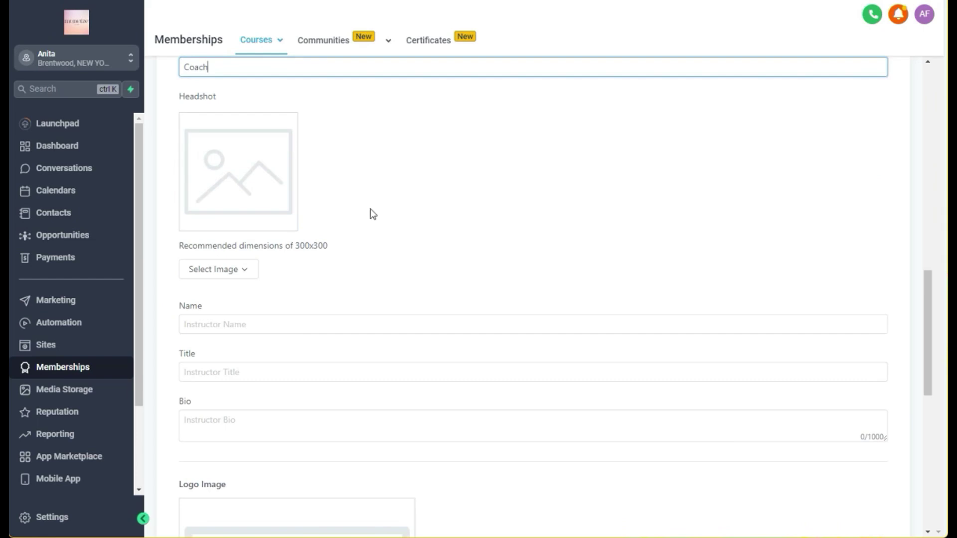
pyautogui.click(234, 174)
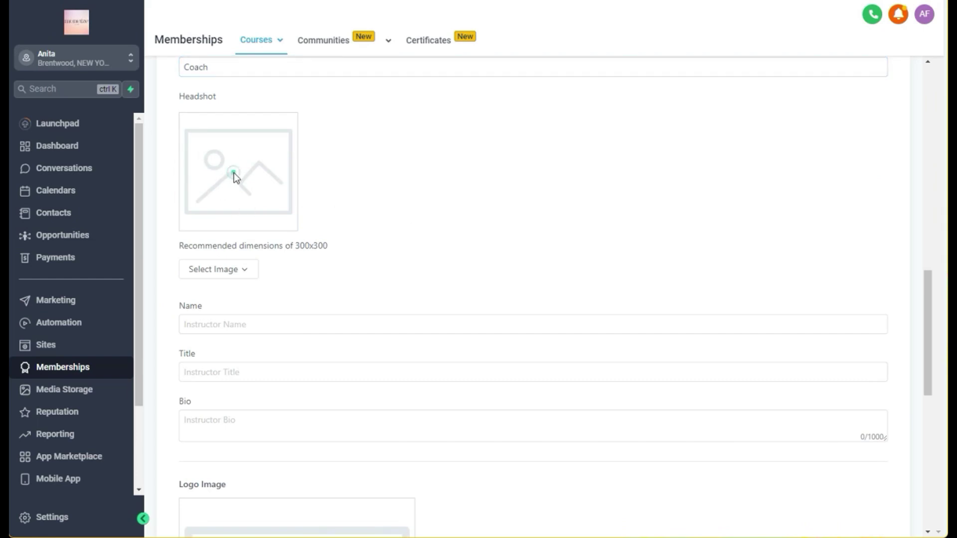
pyautogui.click(232, 270)
pyautogui.click(511, 233)
pyautogui.click(292, 332)
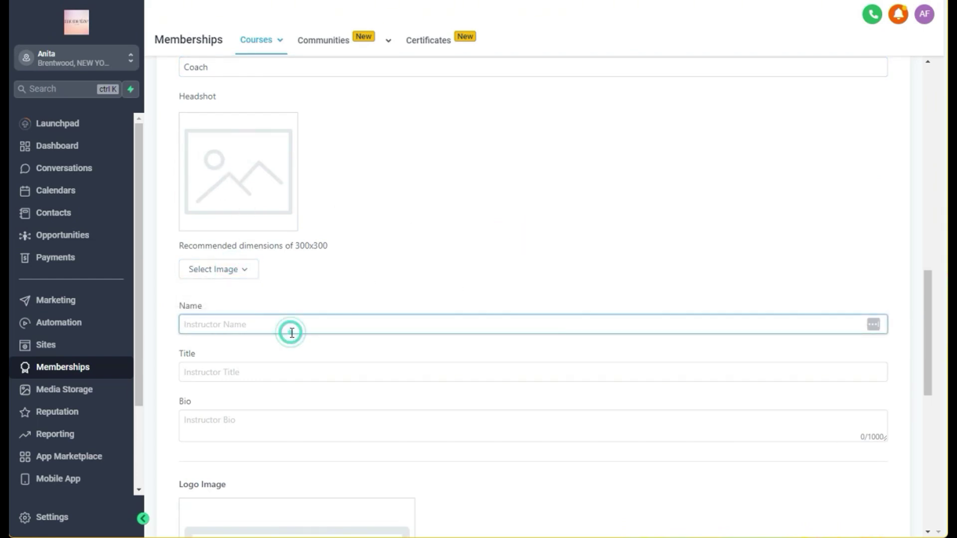
pyautogui.click(292, 372)
pyautogui.scroll(-1, 291, 371)
pyautogui.scroll(-3, 291, 371)
pyautogui.click(287, 242)
pyautogui.scroll(-4, 286, 339)
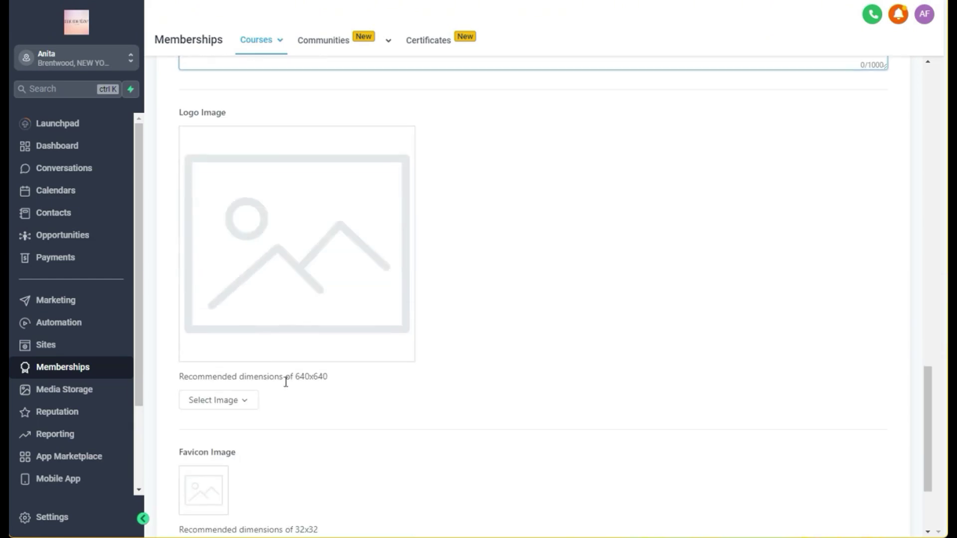
# Check the image selection options for the course's logo and favicon.
pyautogui.click(298, 227)
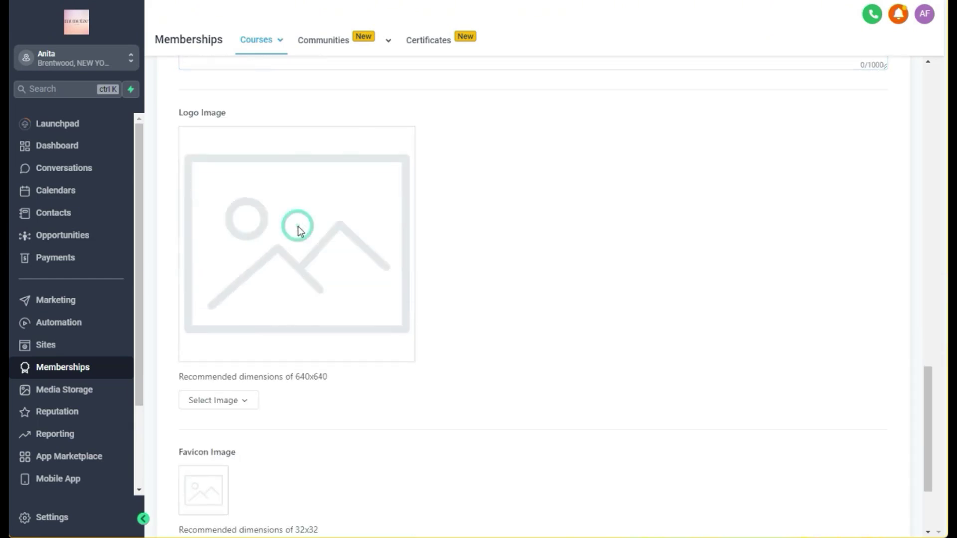
pyautogui.click(249, 397)
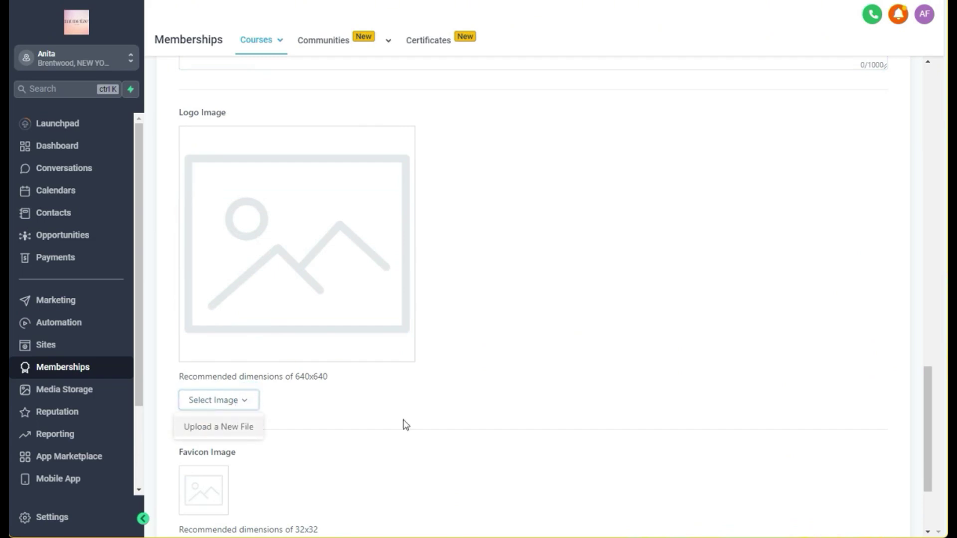
pyautogui.click(625, 358)
pyautogui.scroll(-3, 623, 357)
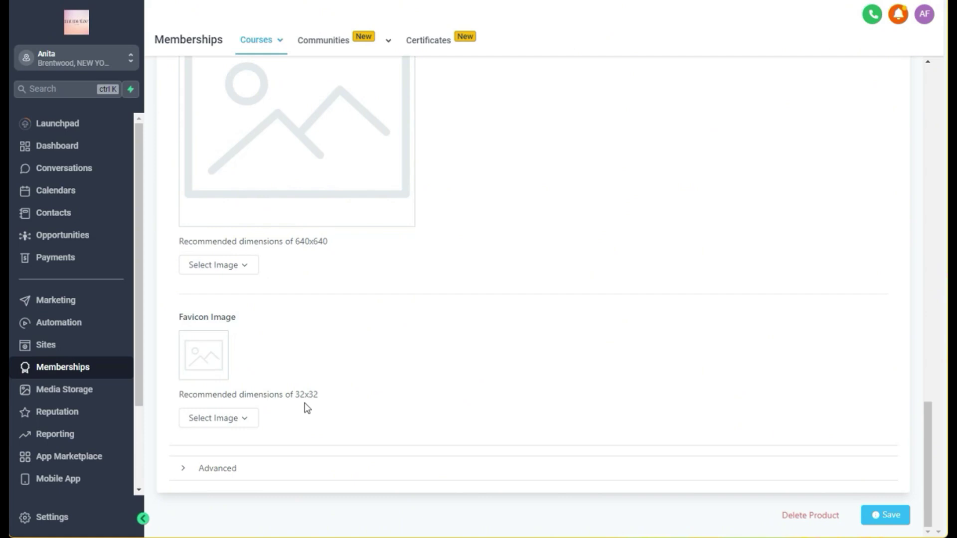
pyautogui.click(241, 418)
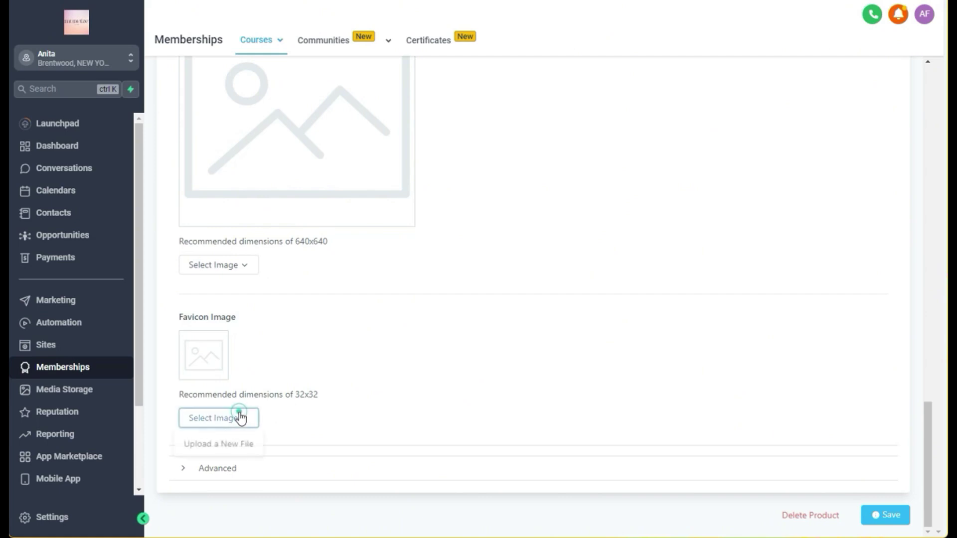
pyautogui.click(523, 349)
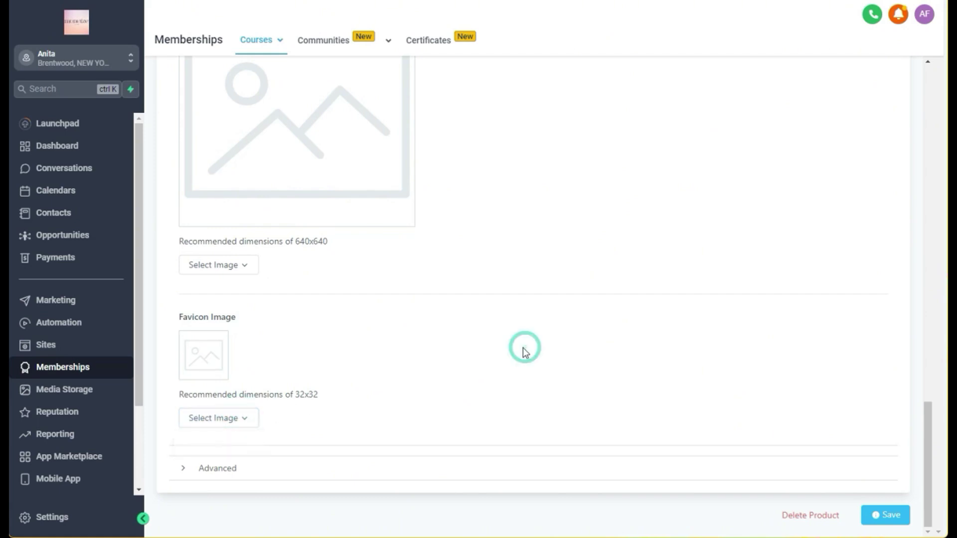
# Expand the Advanced settings and examine the Custom JS, Custom CSS and Tracking Code editors.
pyautogui.click(214, 474)
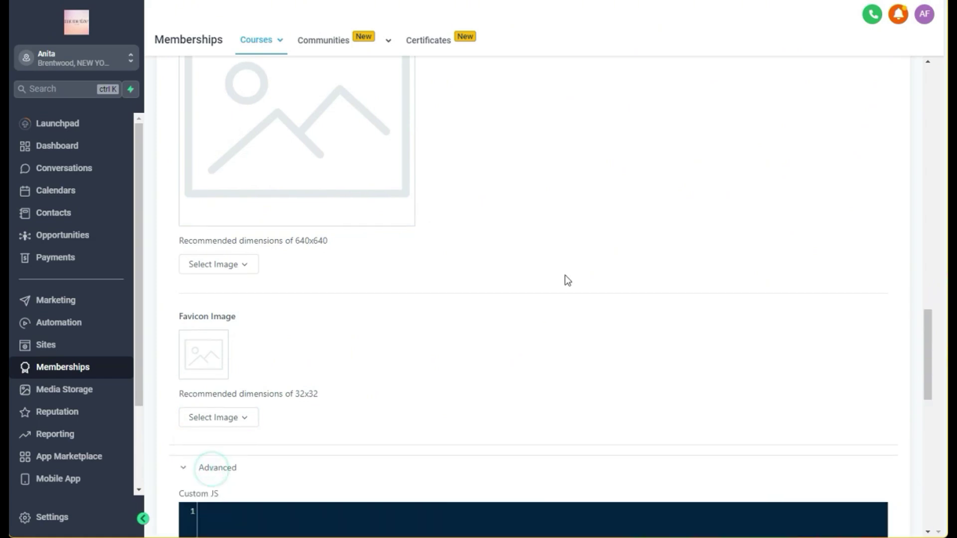
pyautogui.scroll(-5, 564, 277)
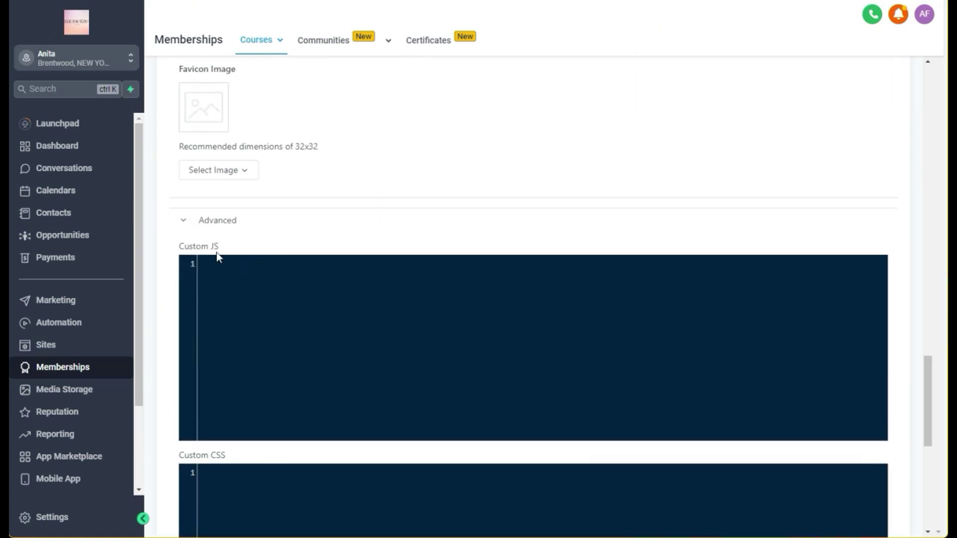
pyautogui.scroll(-5, 402, 327)
pyautogui.scroll(-1, 404, 328)
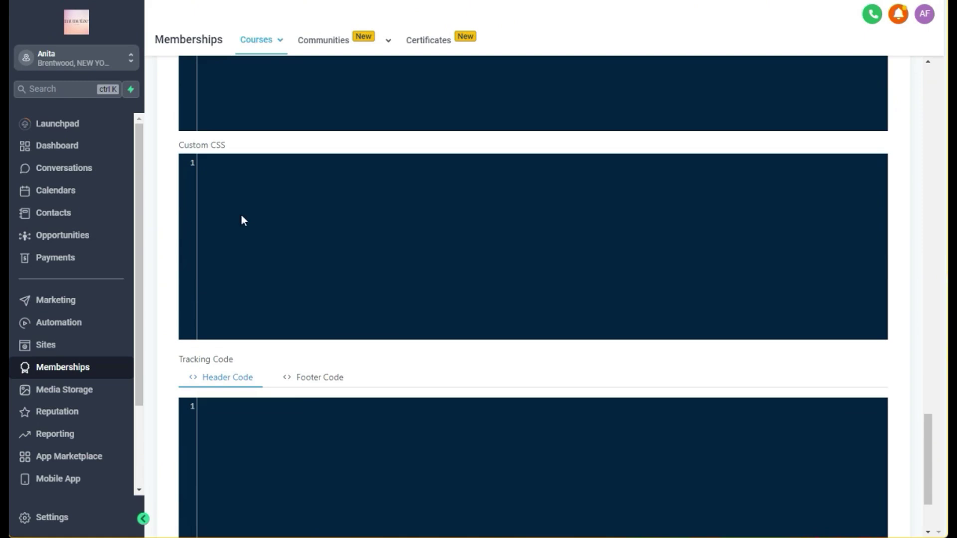
pyautogui.scroll(-2, 413, 245)
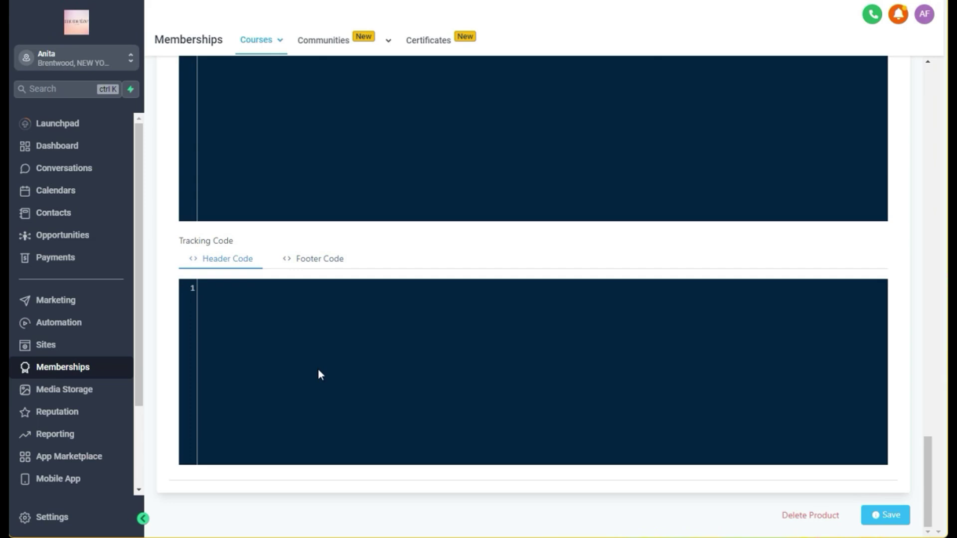
# Save the updated course details.
pyautogui.scroll(9, 320, 375)
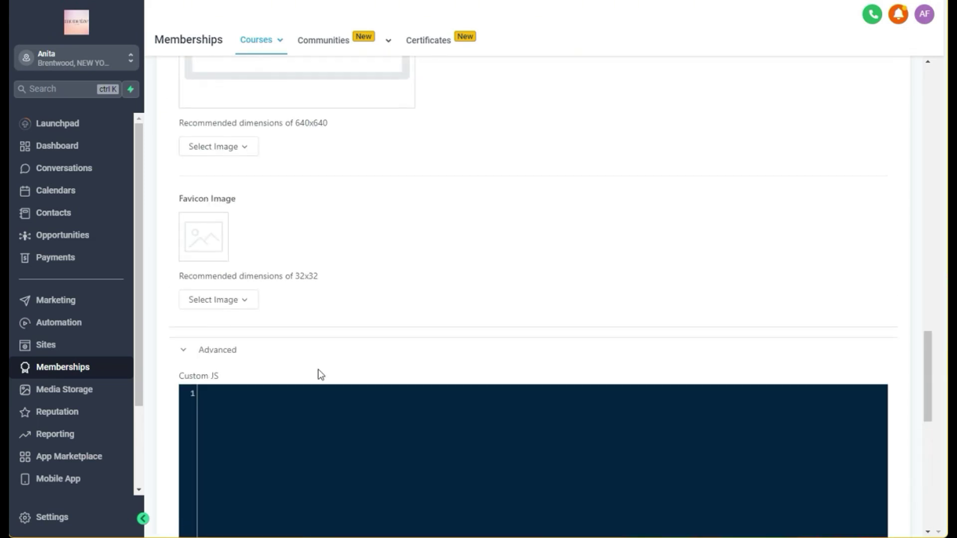
pyautogui.scroll(15, 319, 372)
pyautogui.scroll(7, 320, 375)
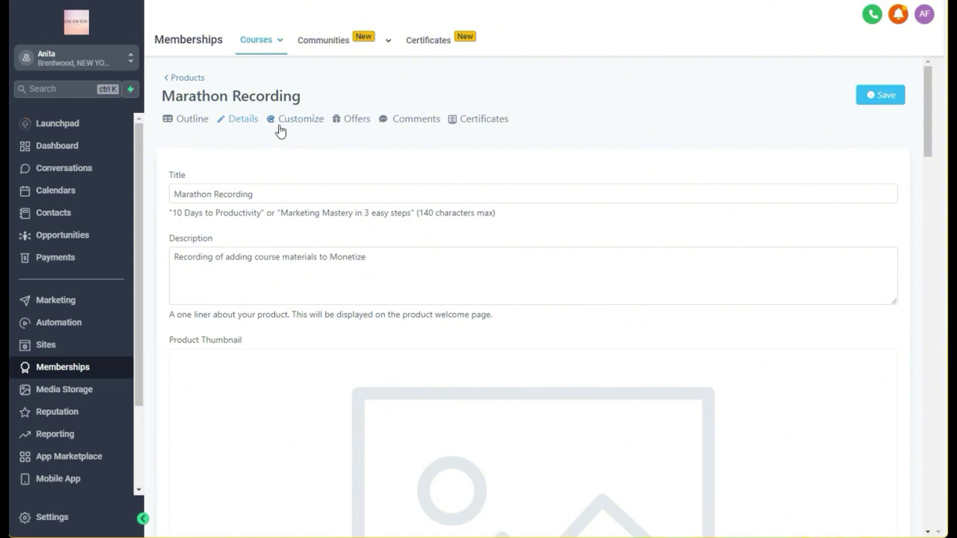
pyautogui.click(891, 95)
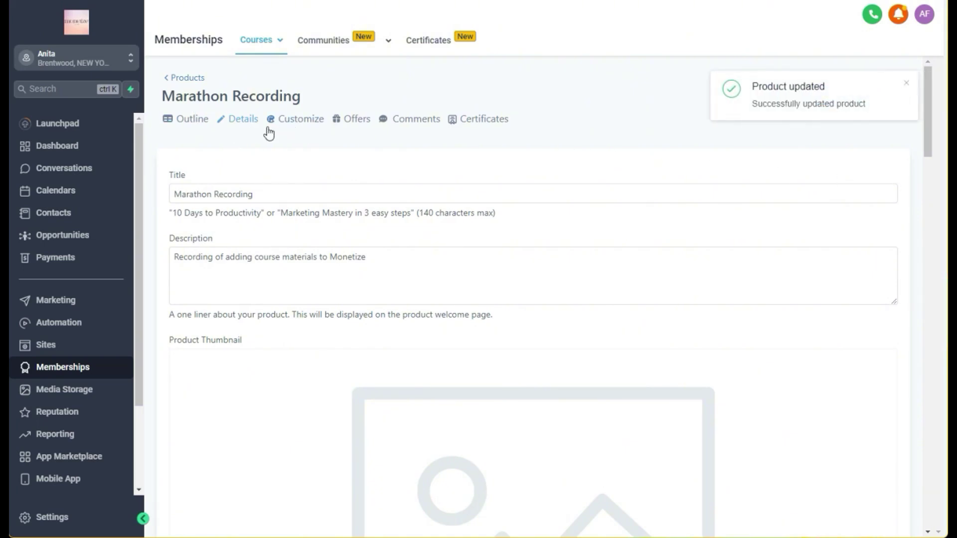
# Examine the Classic, New York and Neue themes for the course without applying one, and open the course's offers.
pyautogui.click(310, 122)
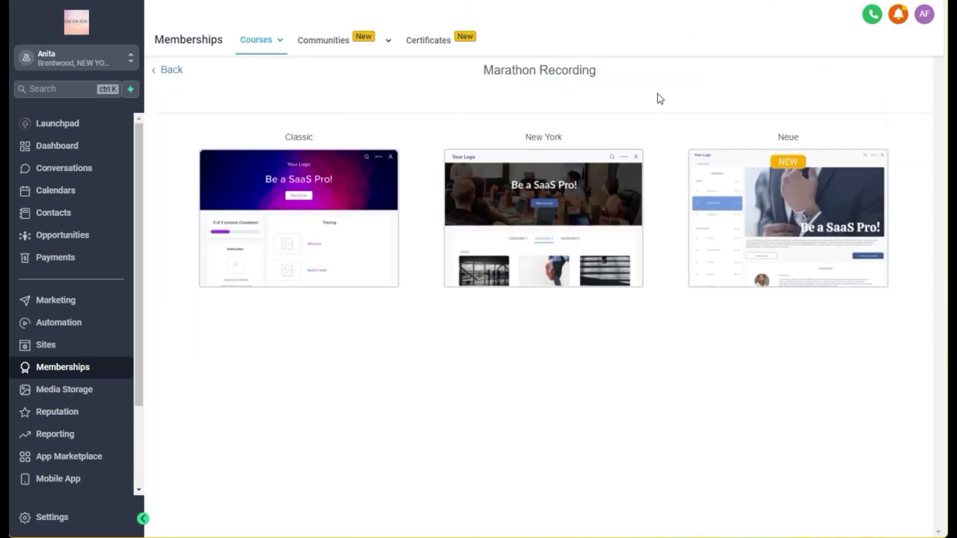
pyautogui.moveTo(316, 167)
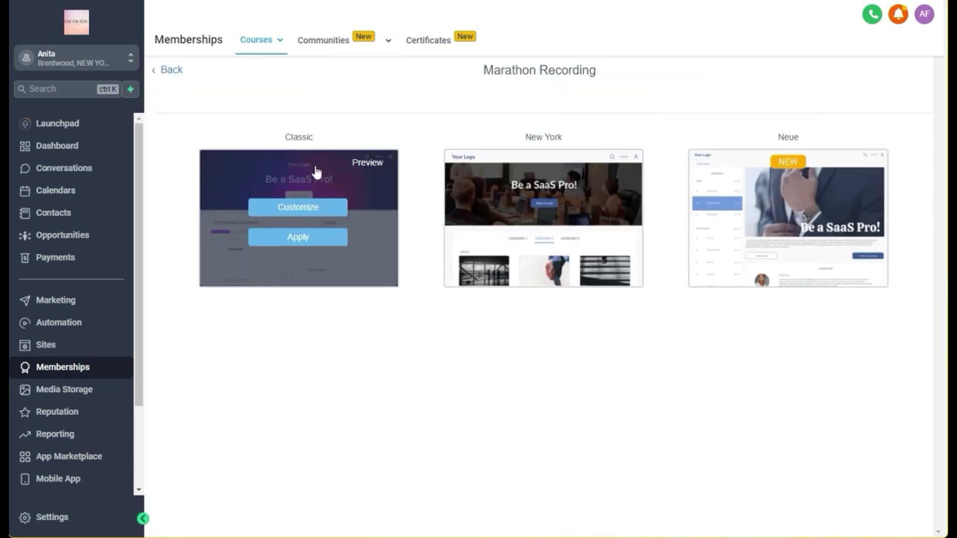
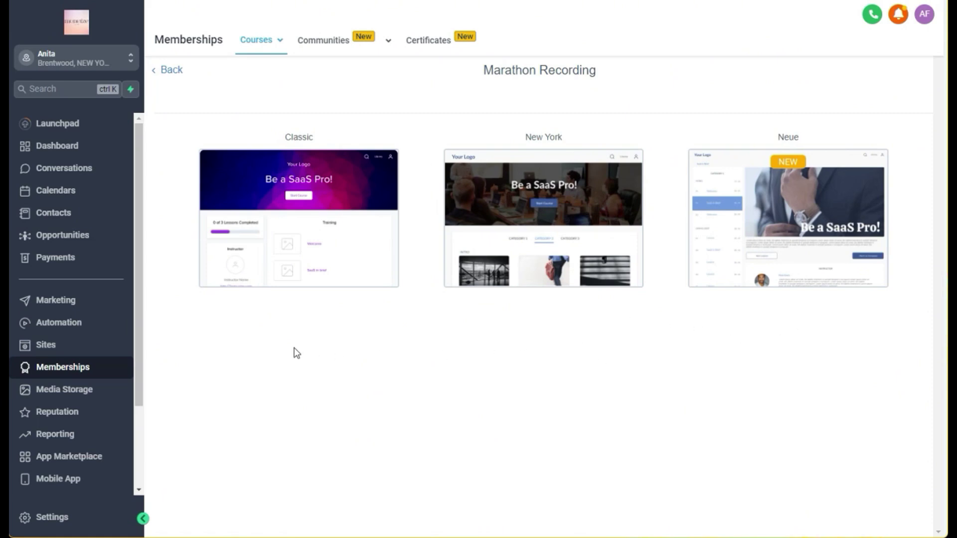
pyautogui.click(172, 70)
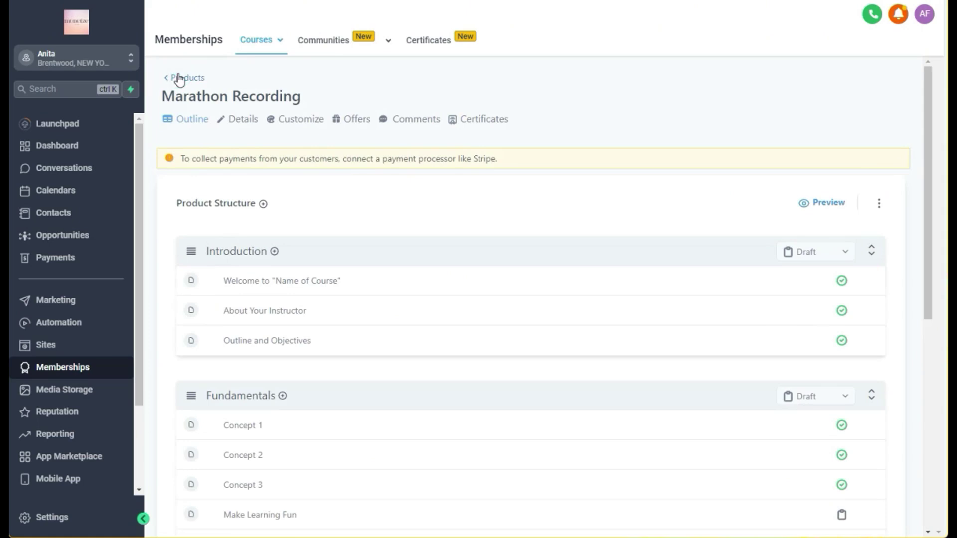
pyautogui.click(357, 120)
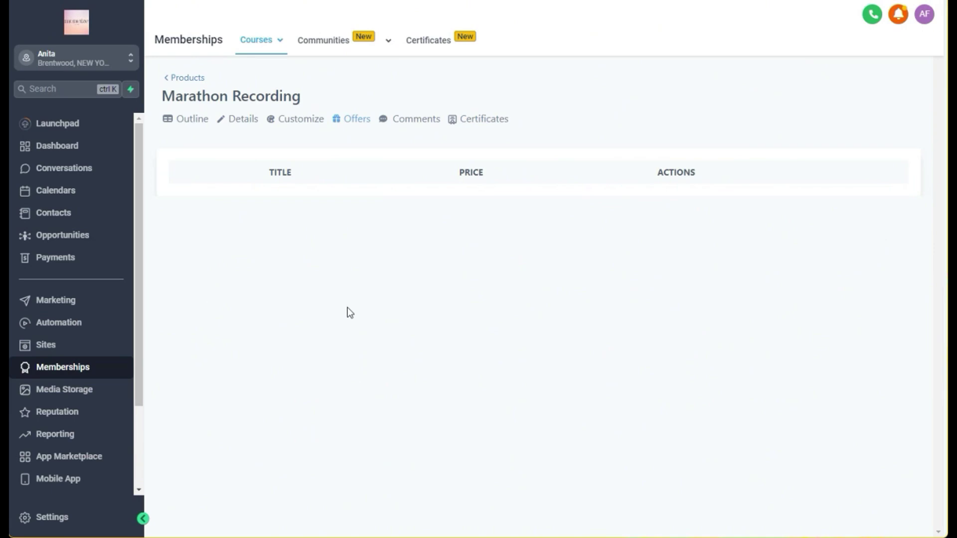
# Open the "Sprint Test" Offer from the list of all course offers and dismiss the payment processor notice.
pyautogui.moveTo(250, 43)
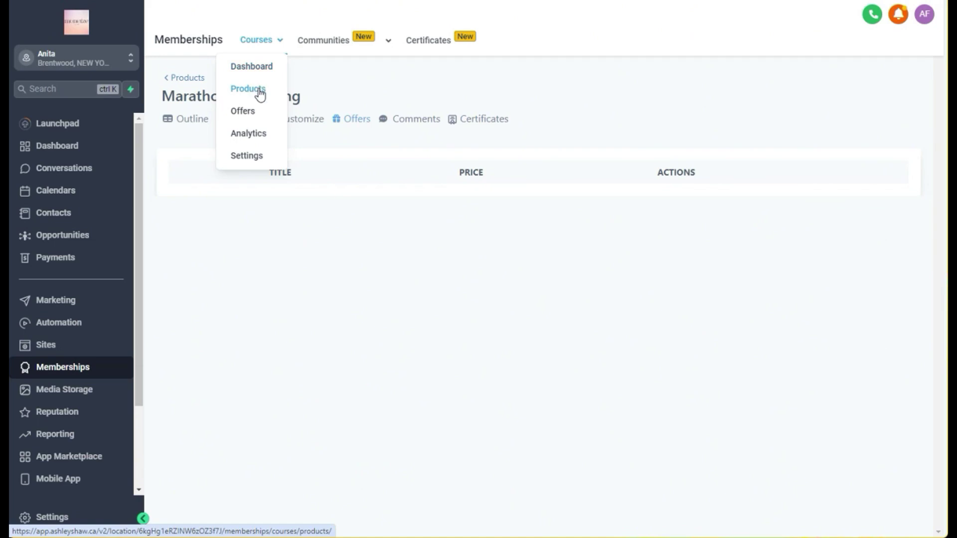
pyautogui.click(242, 111)
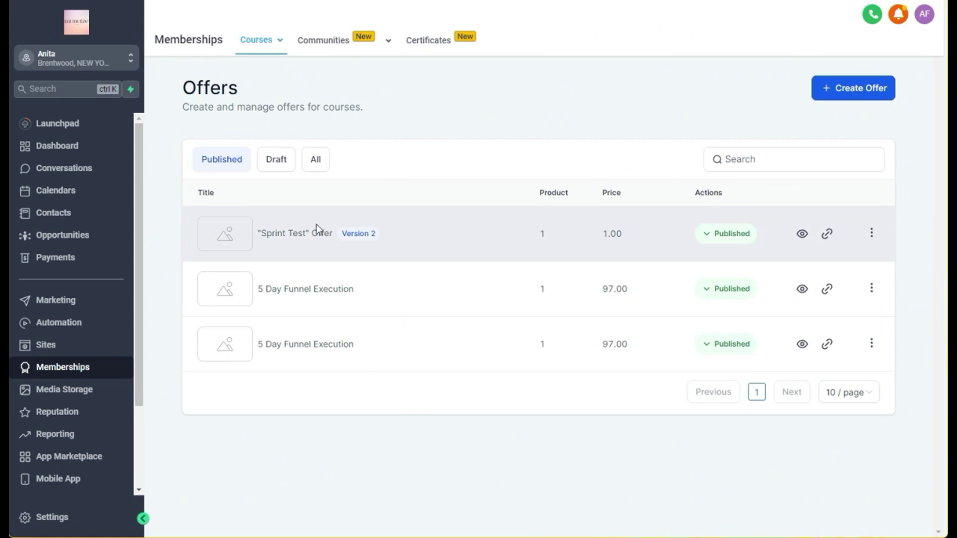
pyautogui.click(290, 244)
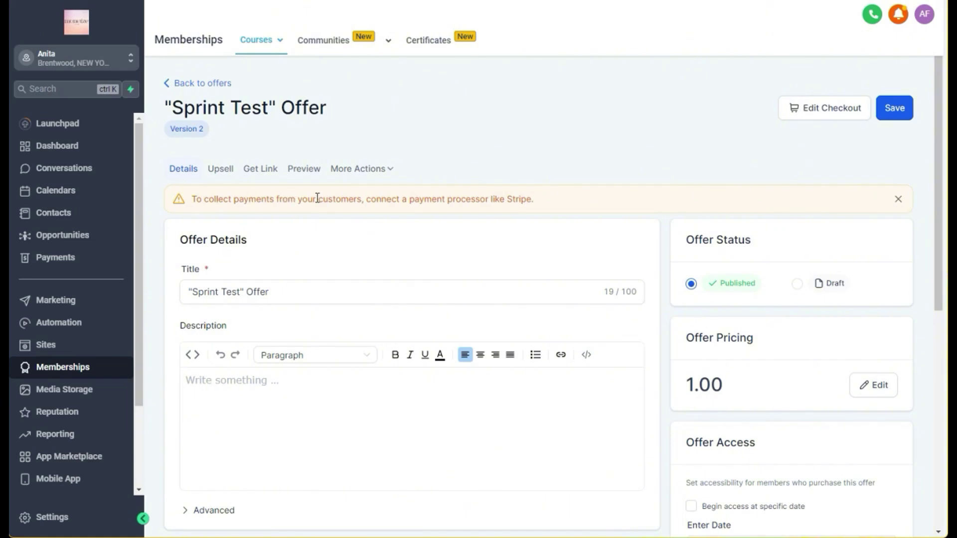
pyautogui.moveTo(261, 201); pyautogui.dragTo(461, 200)
pyautogui.click(528, 200)
pyautogui.click(900, 200)
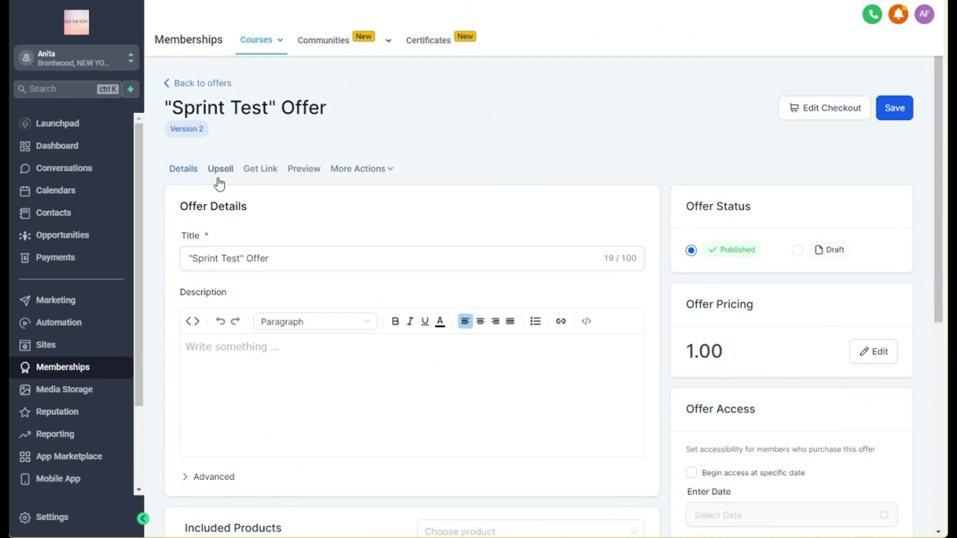
# Check the member access options for adding Marathon Recording to the offer's included products, without adding it.
pyautogui.scroll(-3, 215, 187)
pyautogui.moveTo(218, 424)
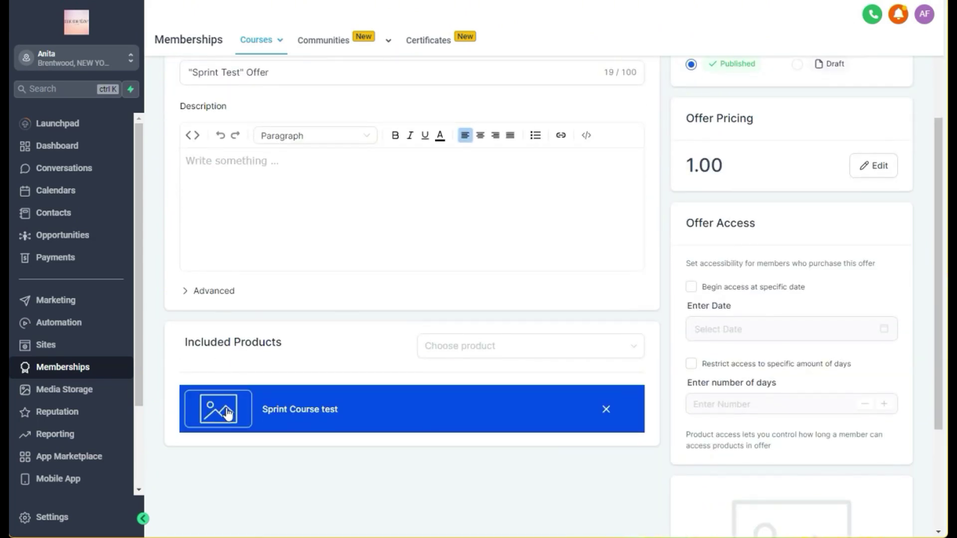
pyautogui.click(460, 357)
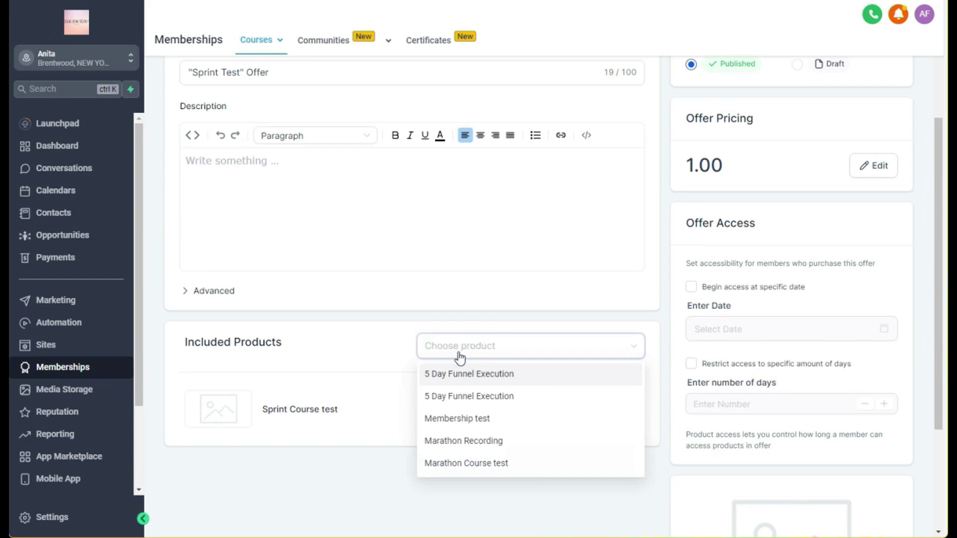
pyautogui.click(452, 443)
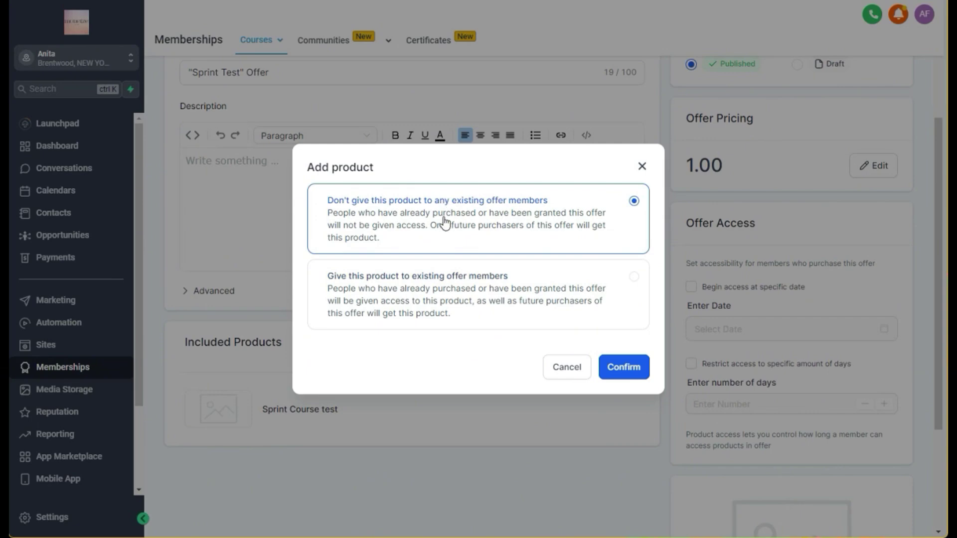
pyautogui.click(569, 367)
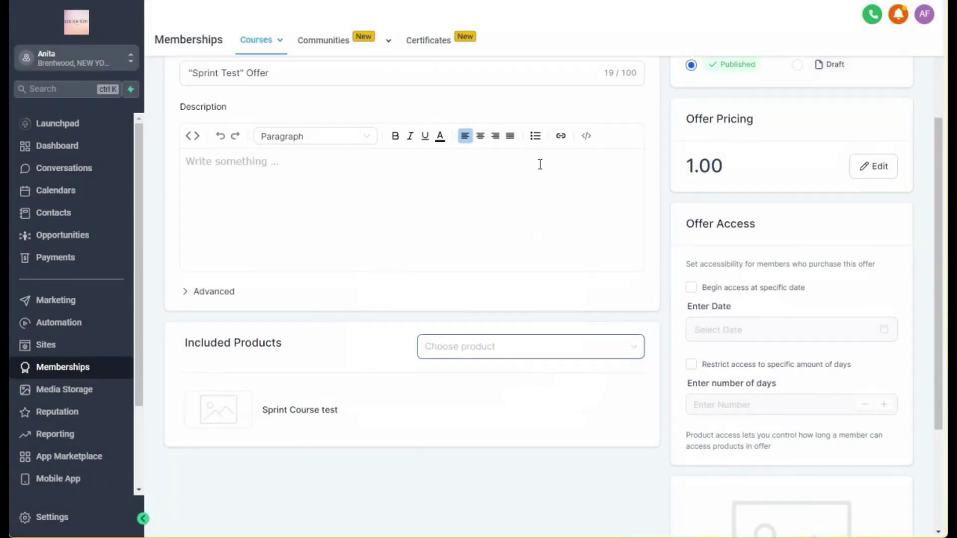
# Examine the offer's pricing plans, access restrictions and image settings without changing them.
pyautogui.scroll(4, 836, 369)
pyautogui.click(878, 351)
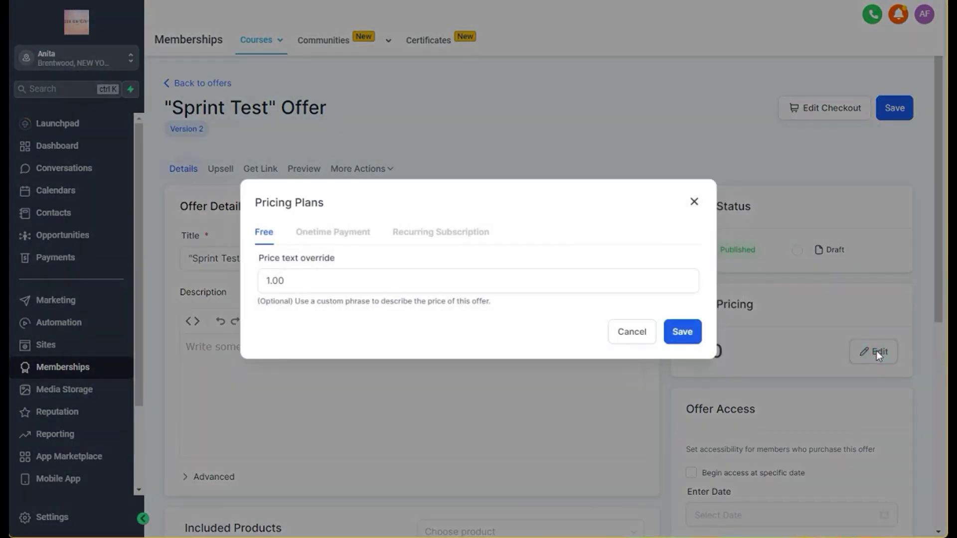
pyautogui.click(694, 203)
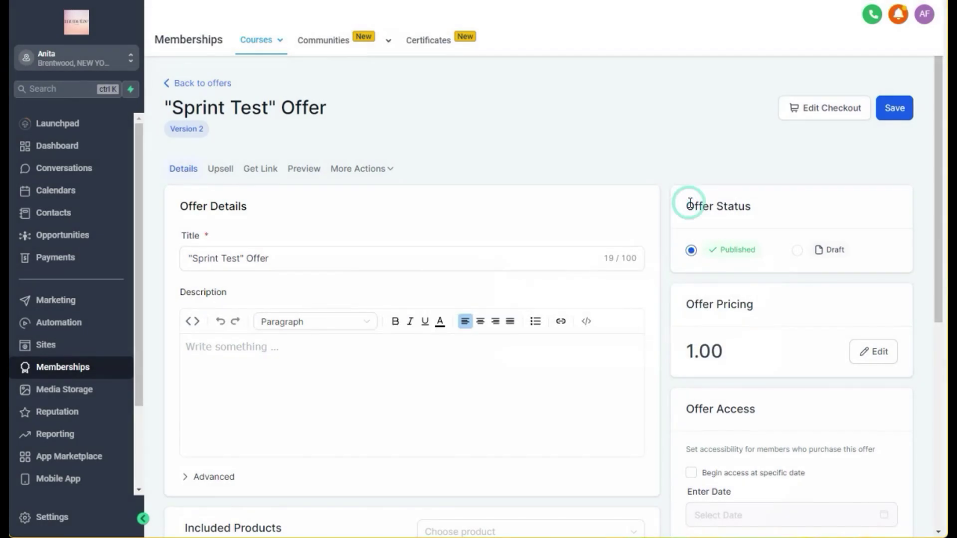
pyautogui.scroll(-7, 774, 383)
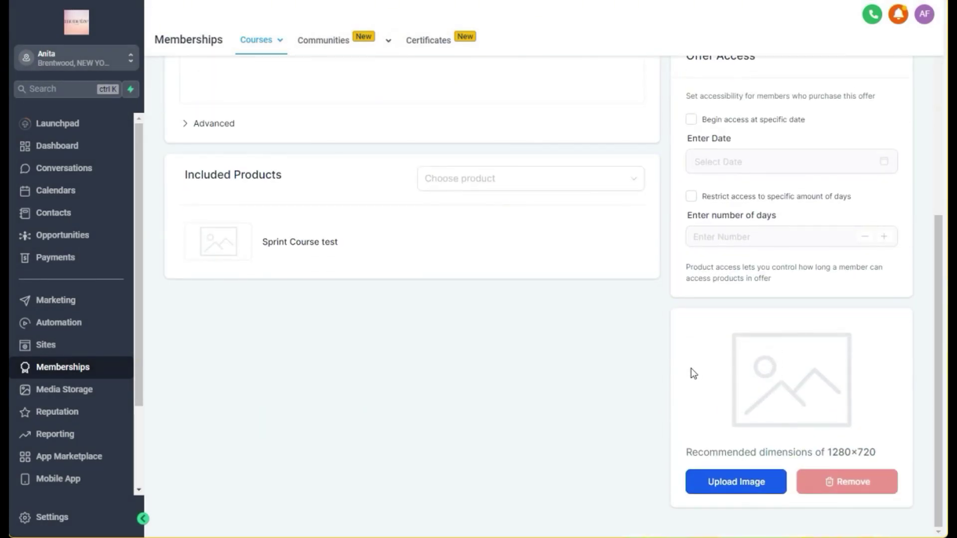
pyautogui.click(756, 156)
pyautogui.scroll(2, 758, 178)
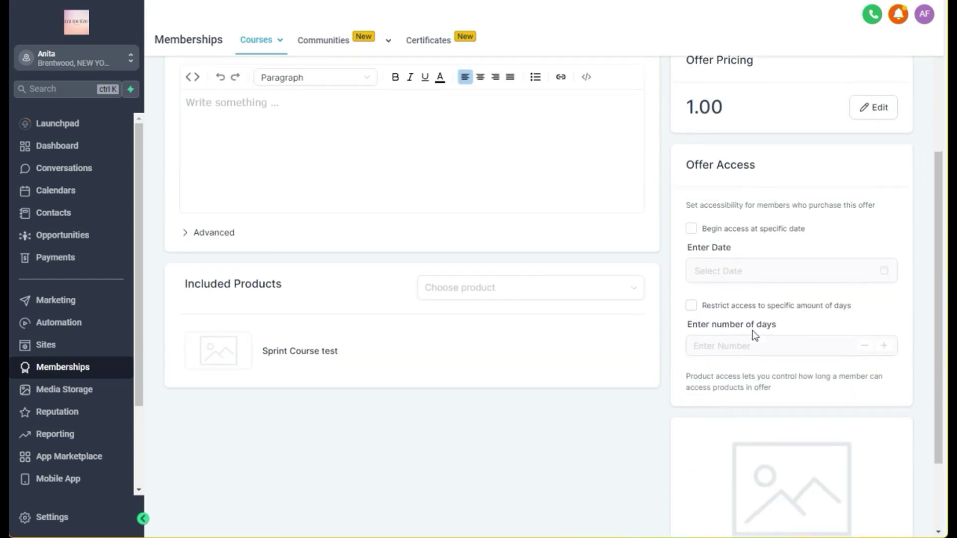
pyautogui.scroll(-2, 754, 335)
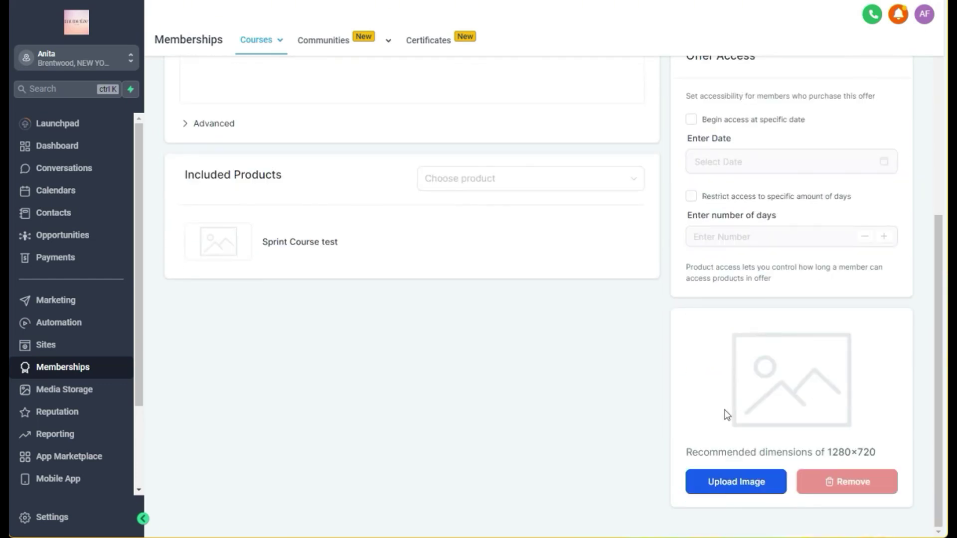
pyautogui.scroll(6, 569, 421)
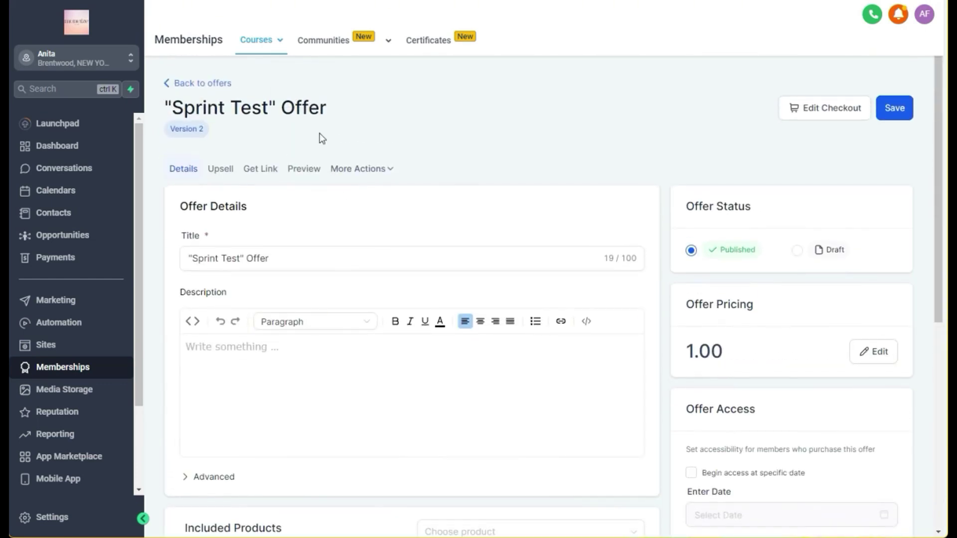
# Leave the offer and open the Marathon Recording course from the product list.
pyautogui.click(191, 84)
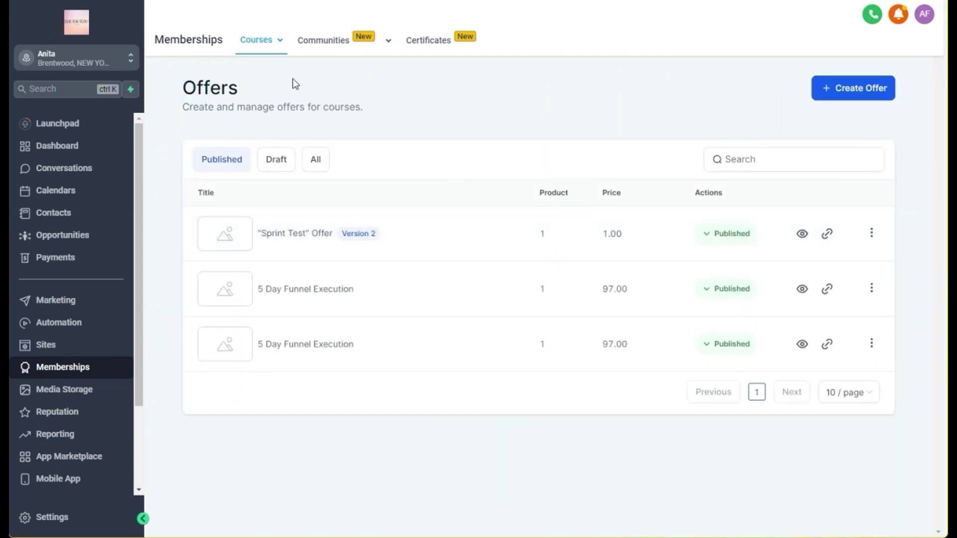
pyautogui.moveTo(282, 42)
pyautogui.click(264, 89)
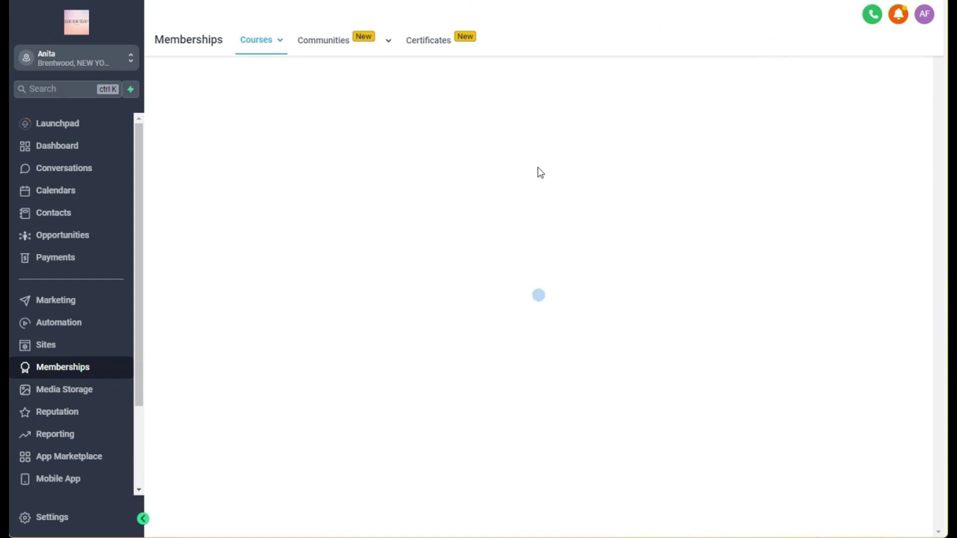
pyautogui.scroll(-1, 538, 168)
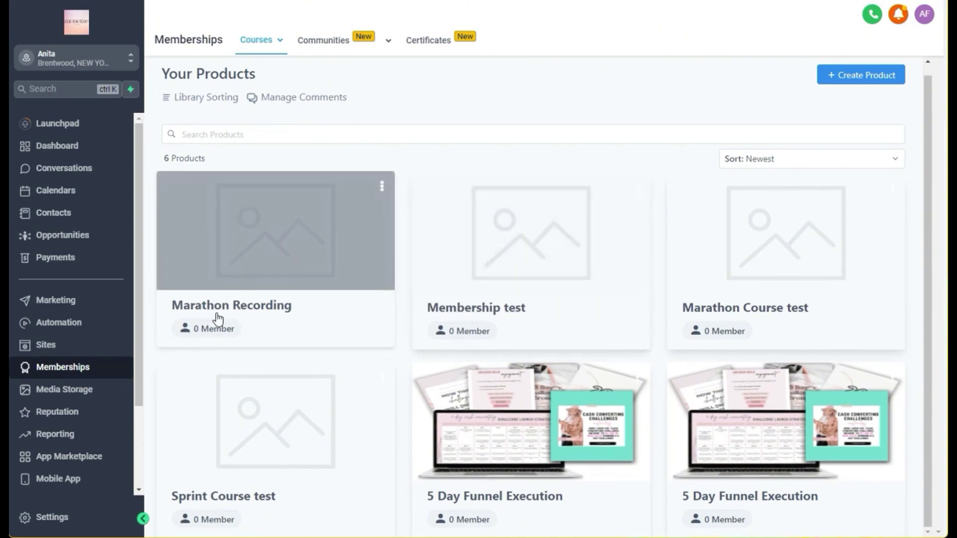
pyautogui.click(217, 319)
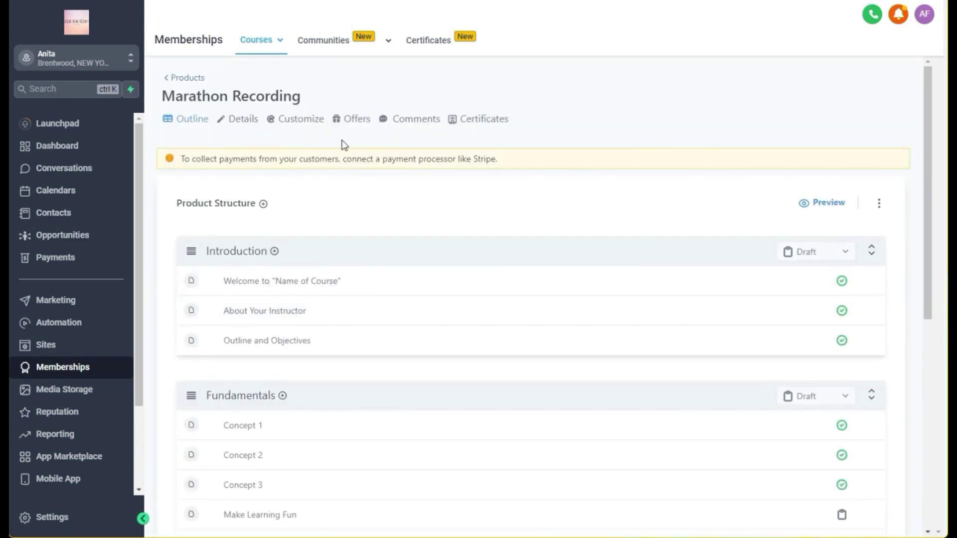
# Examine the course's comment settings, including the visibility options for the Welcome to "Name of Course" lesson.
pyautogui.click(407, 124)
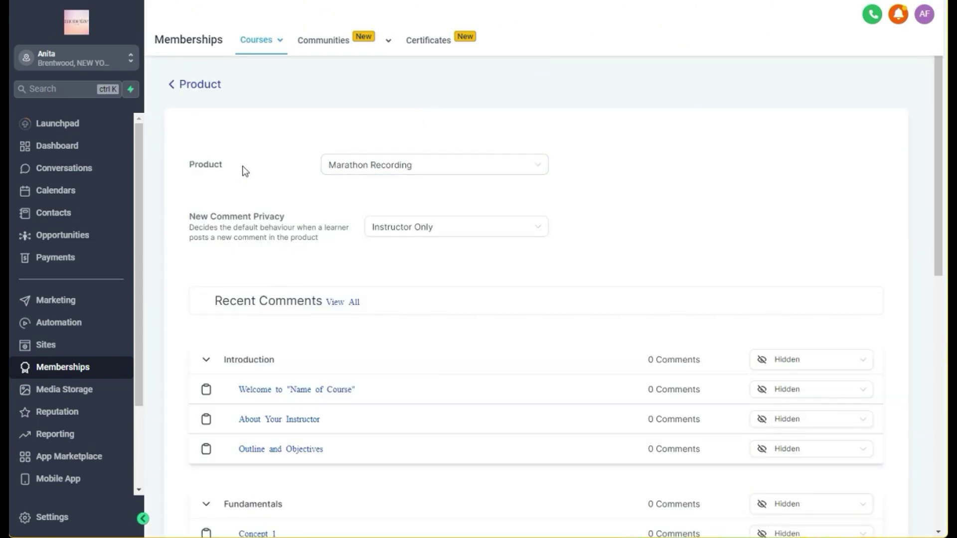
pyautogui.scroll(-4, 242, 168)
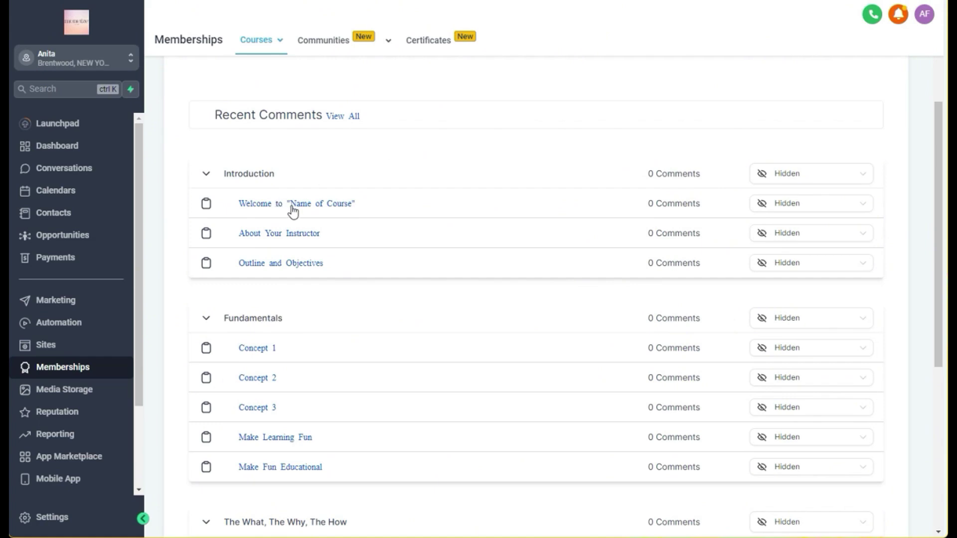
pyautogui.click(802, 206)
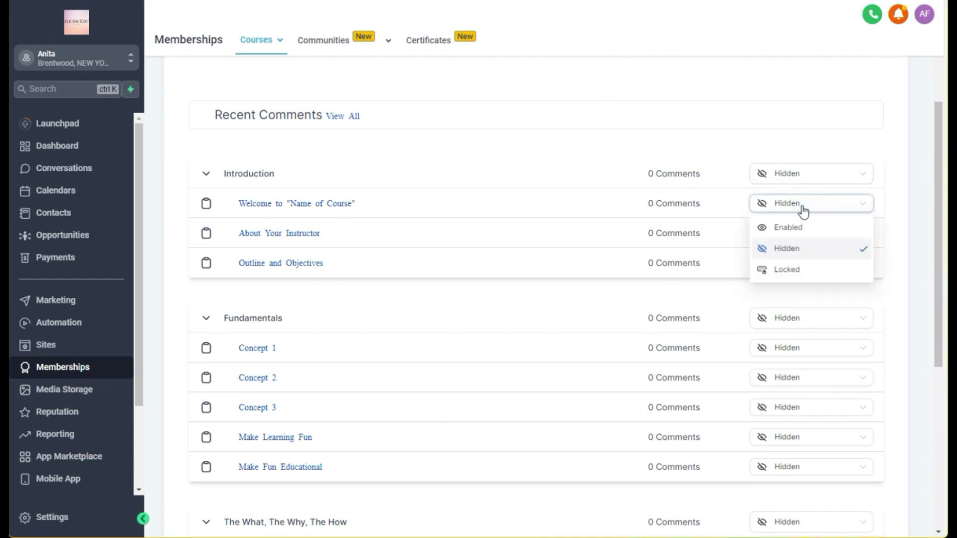
pyautogui.click(801, 136)
pyautogui.scroll(-5, 588, 185)
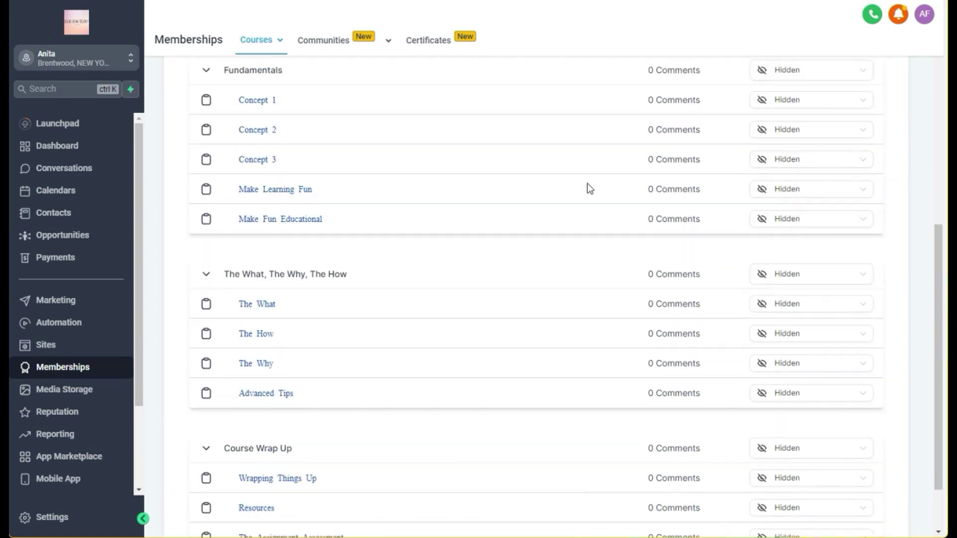
pyautogui.scroll(6, 587, 185)
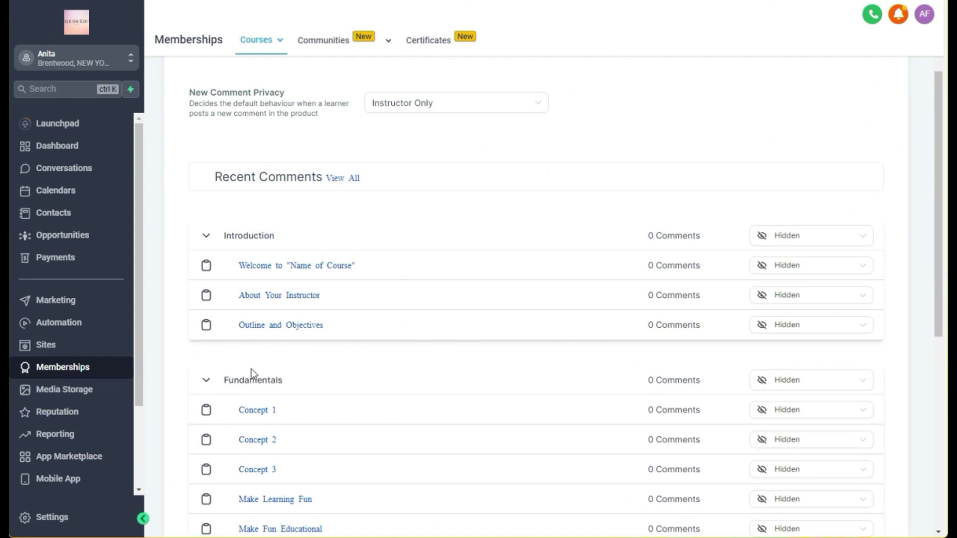
# Reopen Marathon Recording to check its attached certificates, and view the Certificates templates page.
pyautogui.click(265, 44)
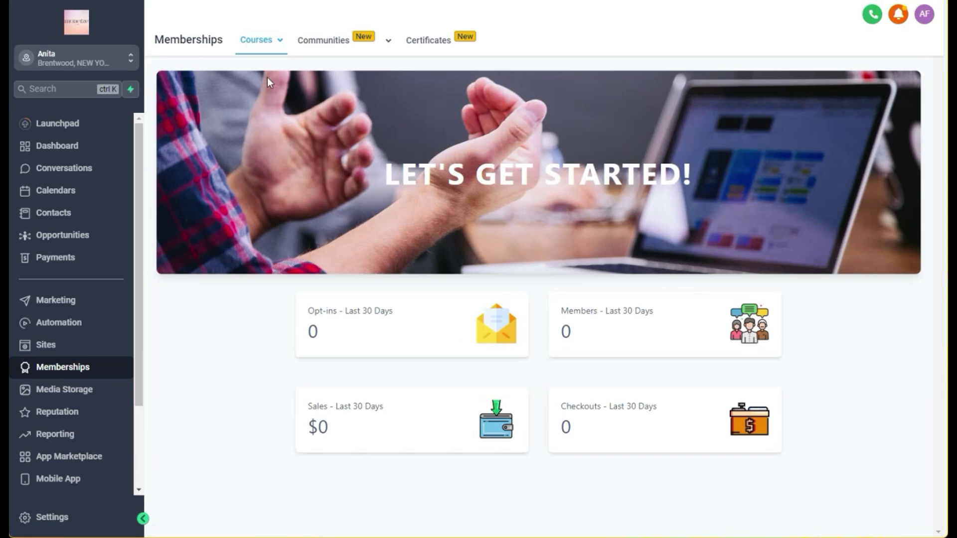
pyautogui.moveTo(267, 43)
pyautogui.click(263, 100)
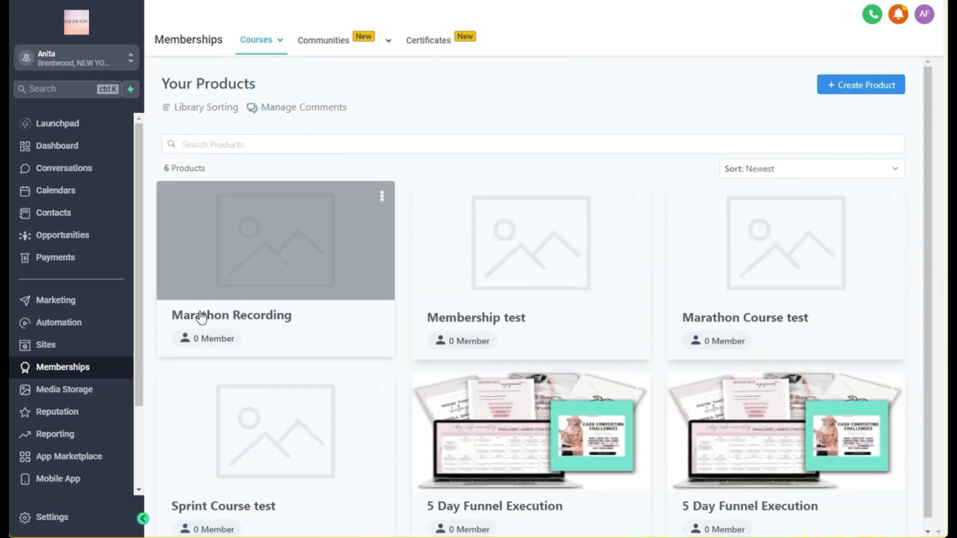
pyautogui.click(199, 313)
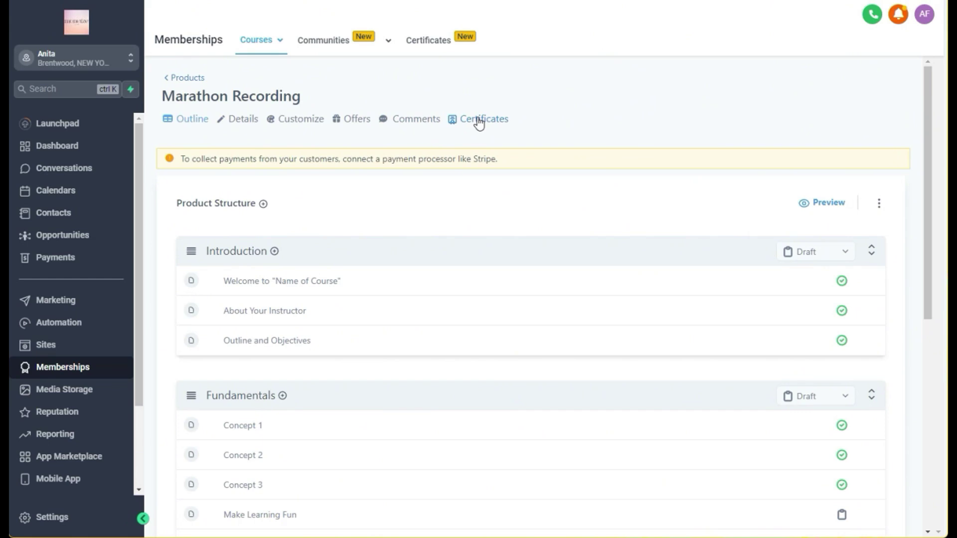
pyautogui.click(479, 123)
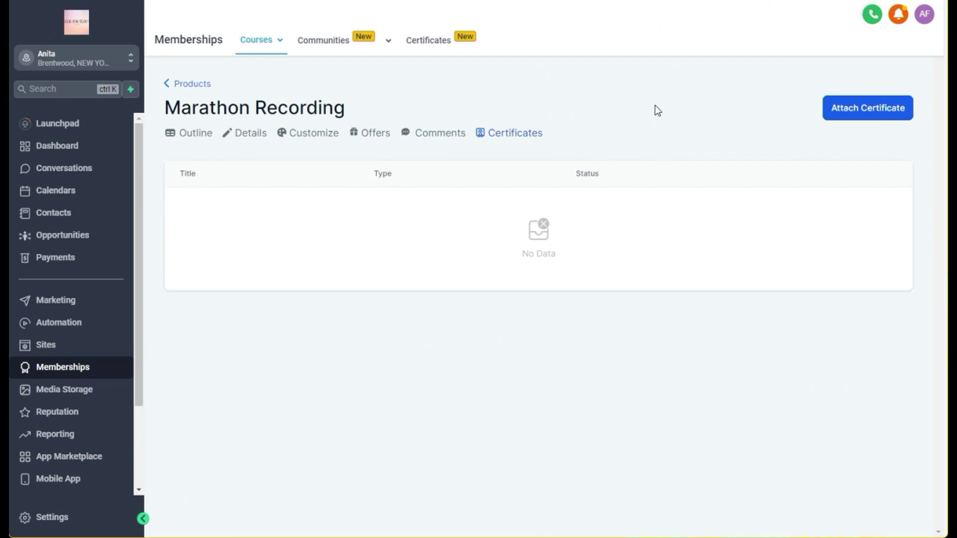
pyautogui.click(435, 49)
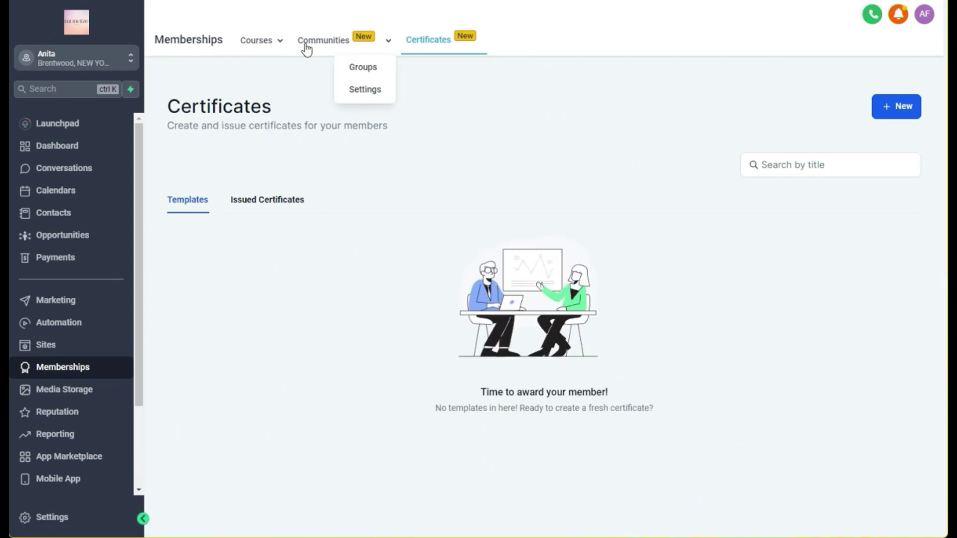
# Go back from the certificate templates to the Marathon Recording course outline.
pyautogui.moveTo(275, 48)
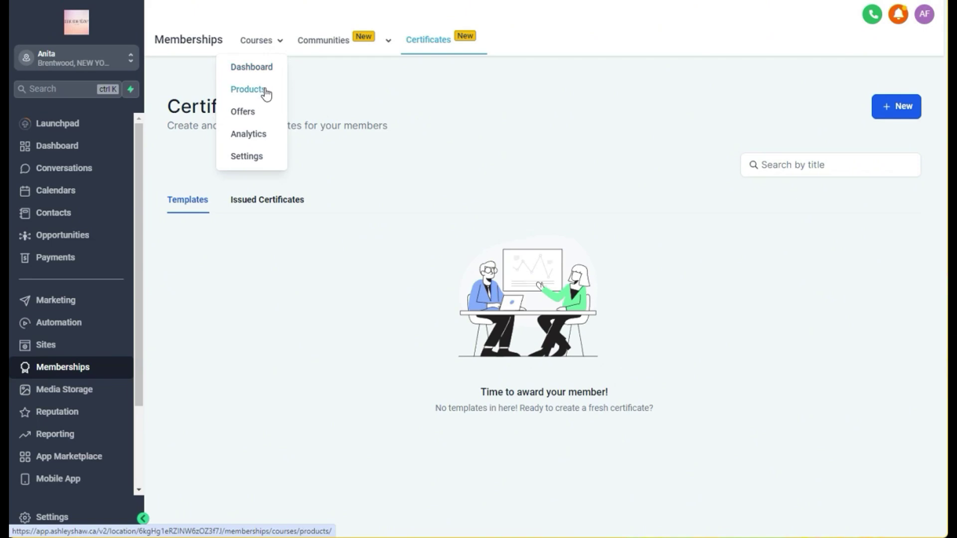
pyautogui.click(267, 93)
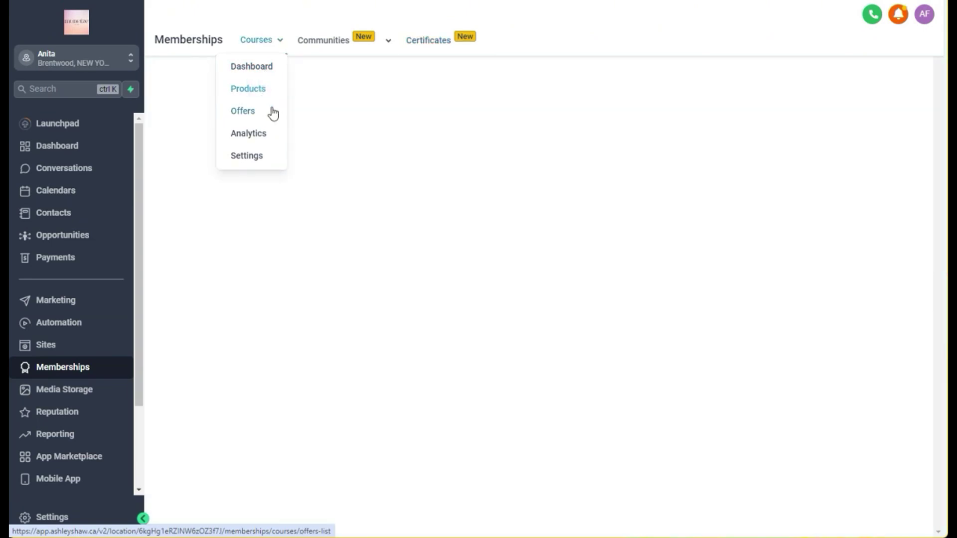
pyautogui.click(247, 319)
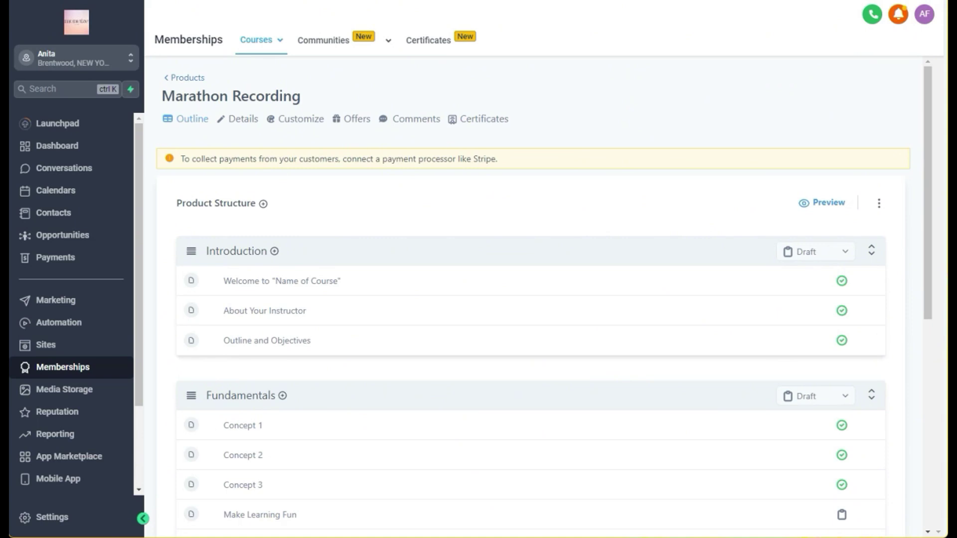
# Return to the product list and start creating a new product from scratch.
pyautogui.moveTo(242, 45)
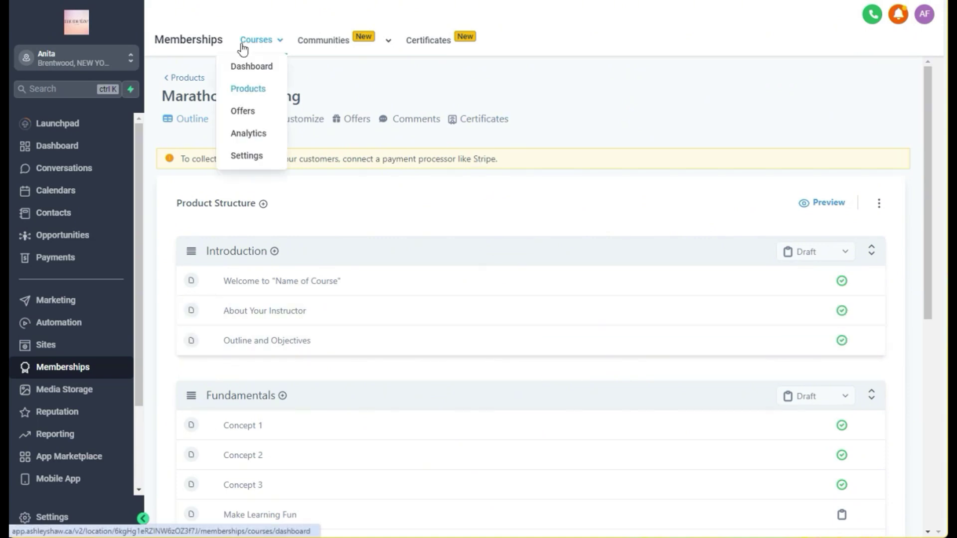
pyautogui.click(198, 80)
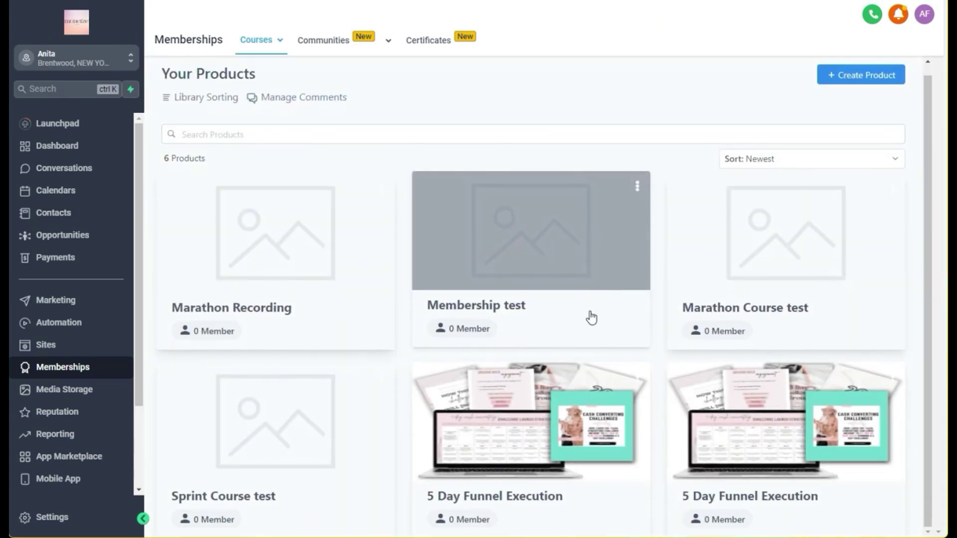
pyautogui.click(833, 78)
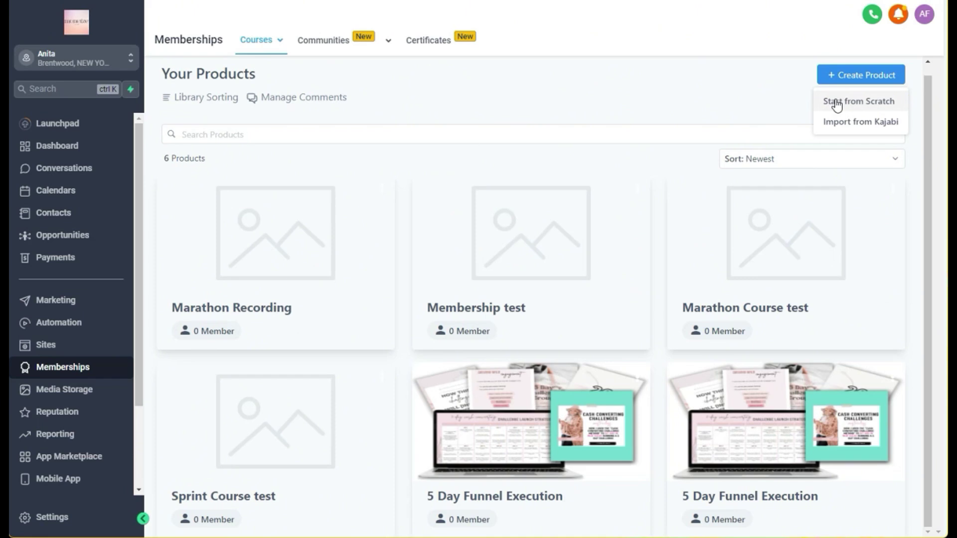
pyautogui.click(837, 104)
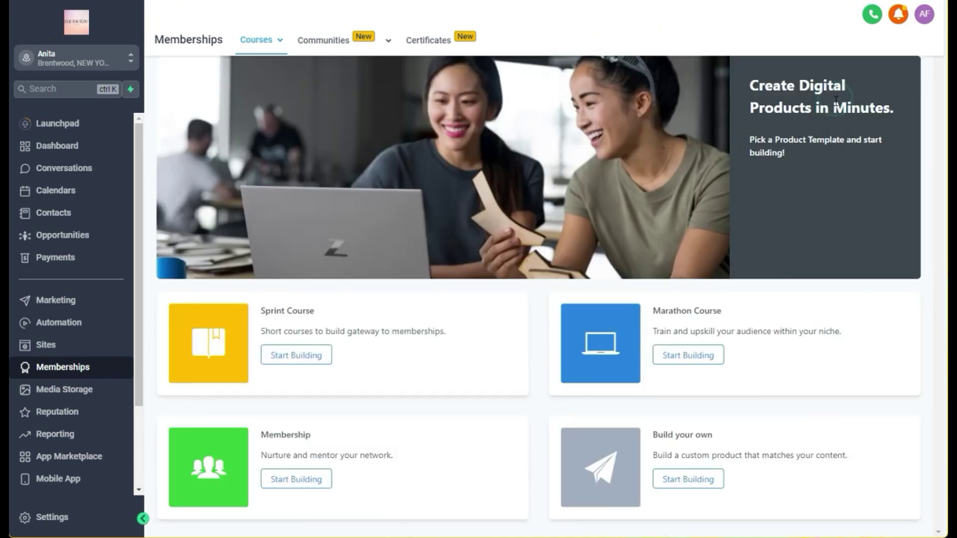
# Create a product from the Sprint Course template and name it Sprint Course 1.
pyautogui.click(278, 359)
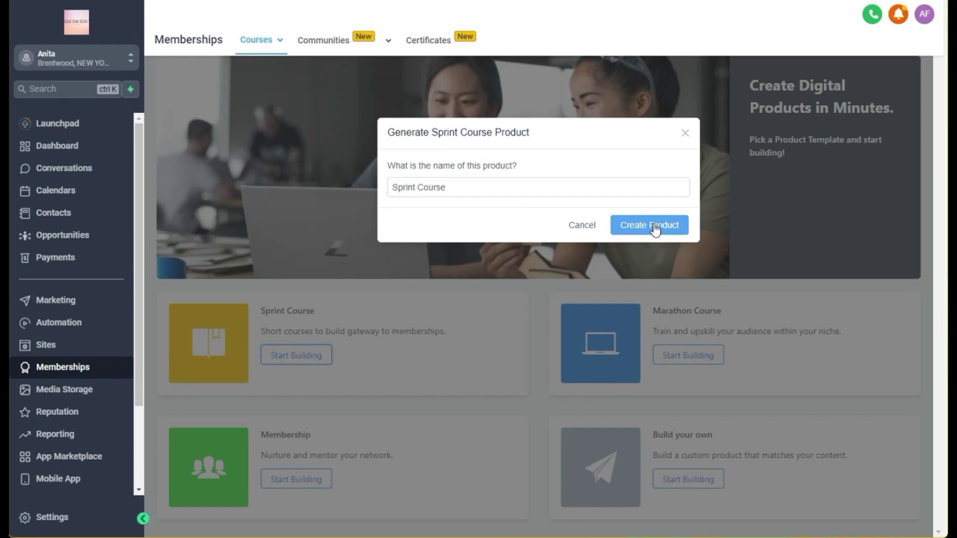
pyautogui.click(637, 187)
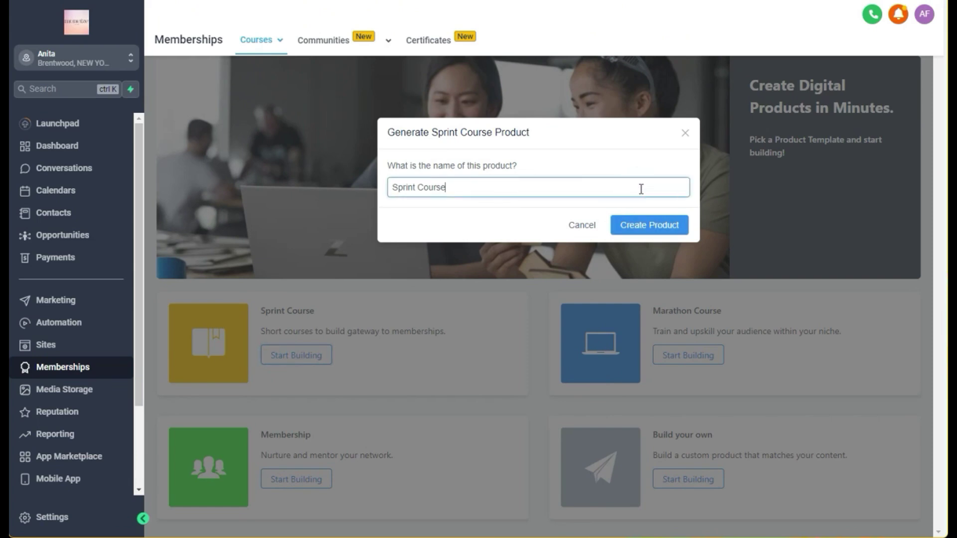
pyautogui.write('1')
pyautogui.click(656, 228)
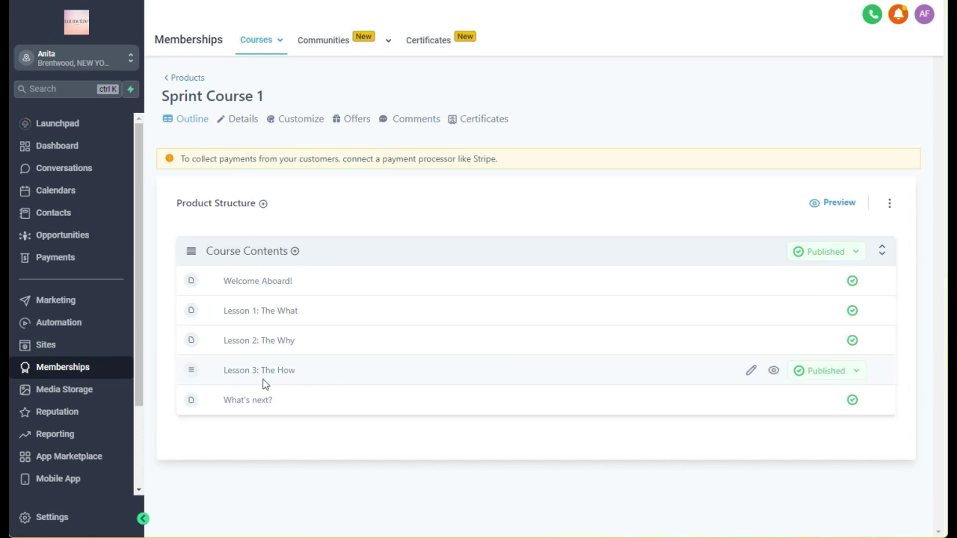
# Return to the product list and create a product from the Membership template named Membership 1.
pyautogui.click(195, 79)
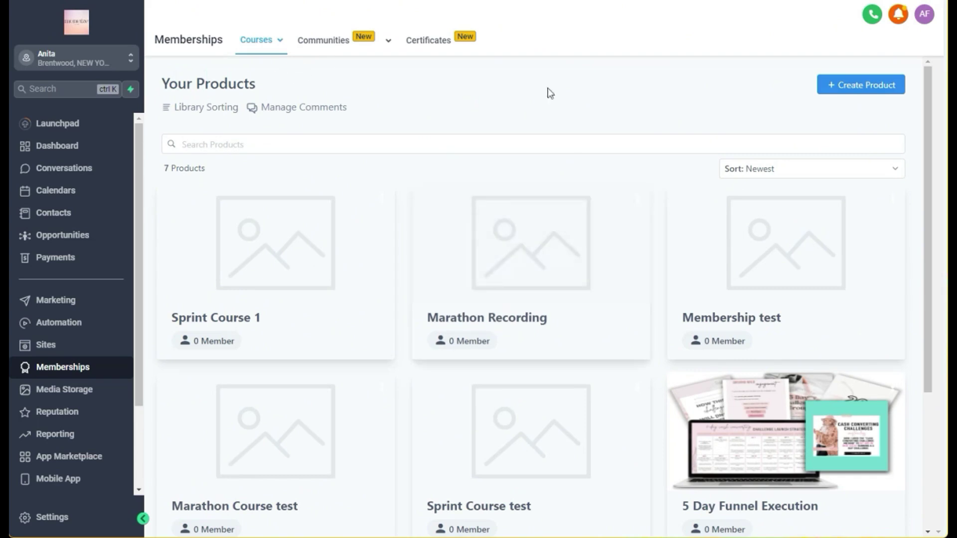
pyautogui.click(872, 88)
pyautogui.click(859, 111)
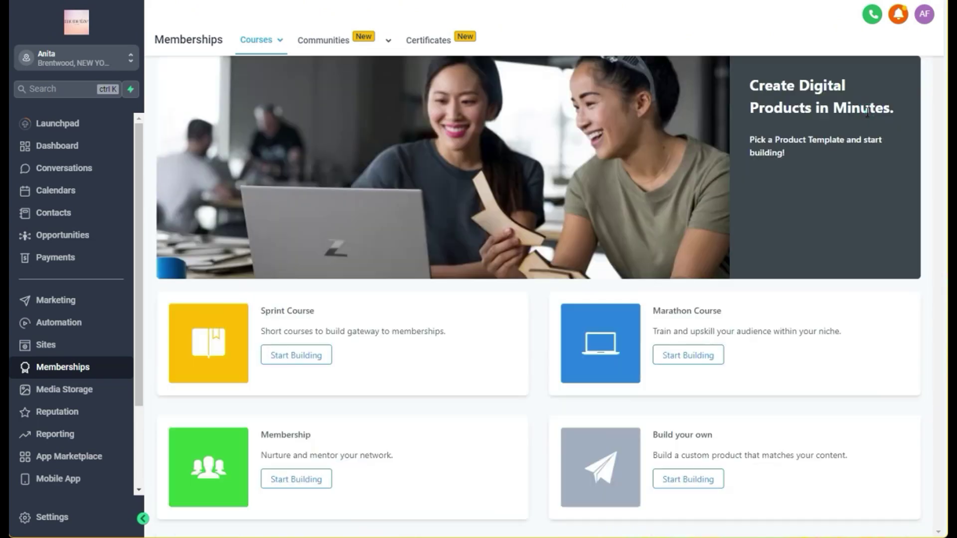
pyautogui.click(301, 481)
pyautogui.click(506, 187)
pyautogui.write('1')
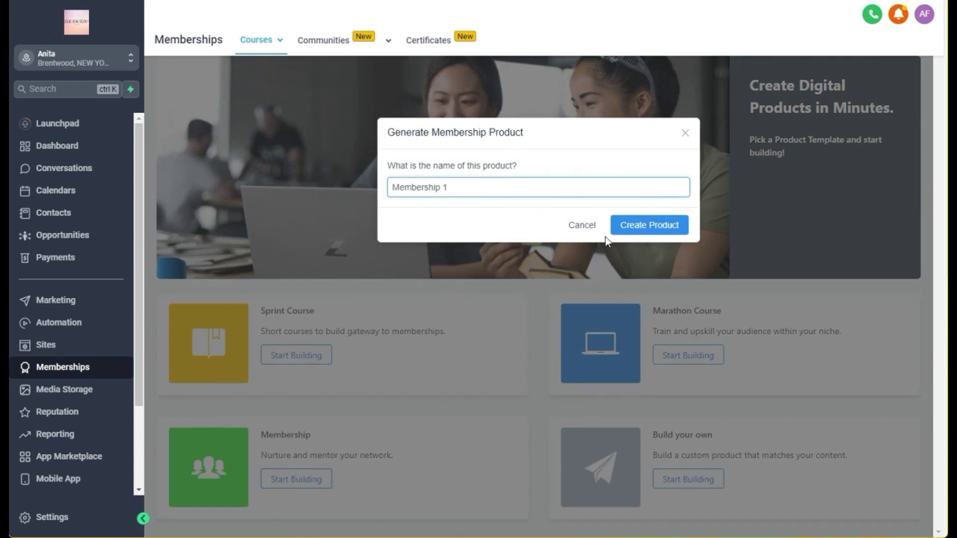
pyautogui.click(634, 228)
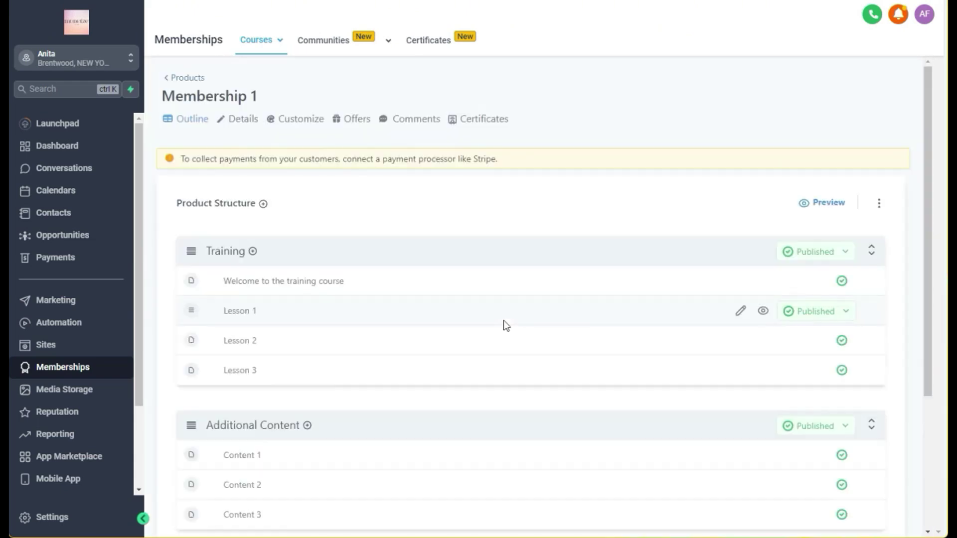
# Review the Membership 1 outline and the Welcome to the training course lesson, and return to the outline.
pyautogui.scroll(-4, 504, 320)
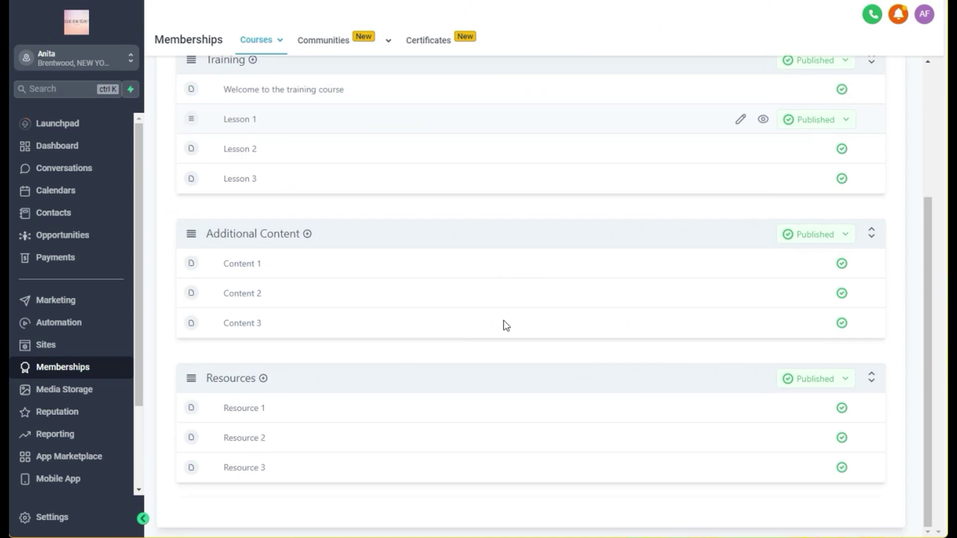
pyautogui.scroll(4, 504, 320)
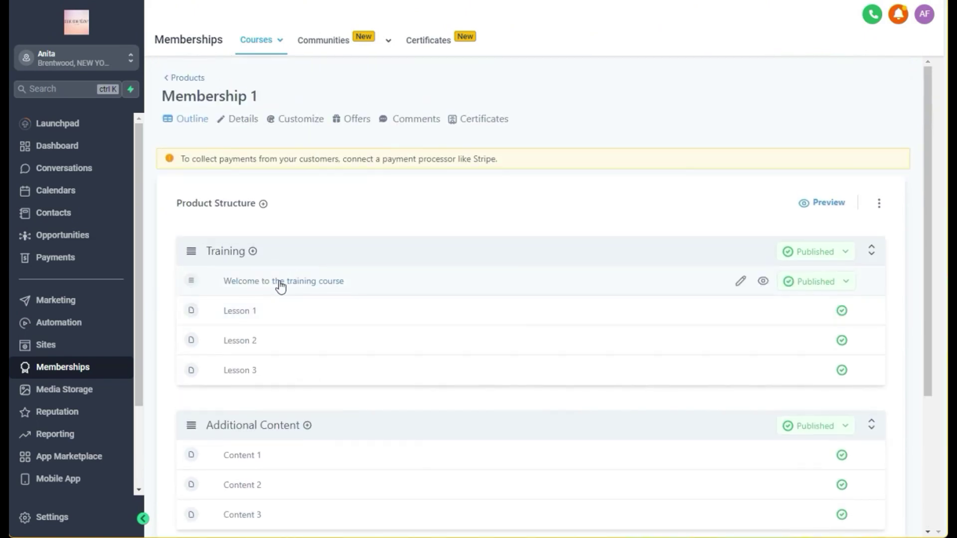
pyautogui.click(281, 287)
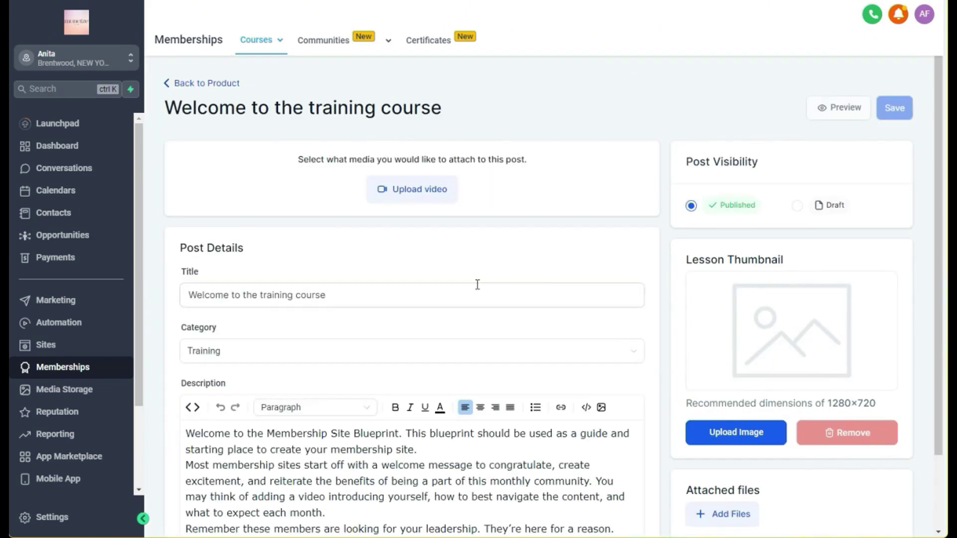
pyautogui.scroll(-2, 663, 239)
pyautogui.scroll(2, 663, 238)
pyautogui.click(181, 88)
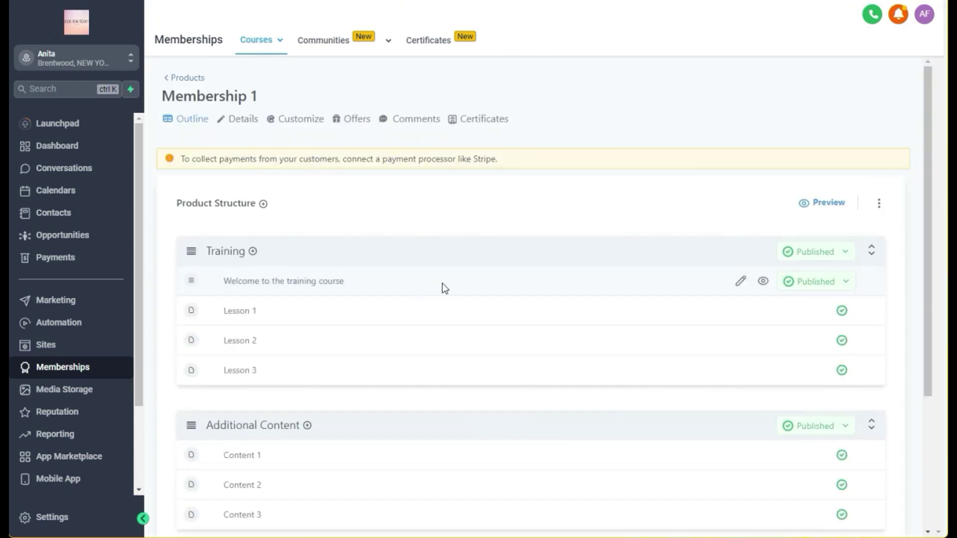
# Check the additional actions available for Membership 1, and collapse and re-expand the Training category.
pyautogui.click(879, 205)
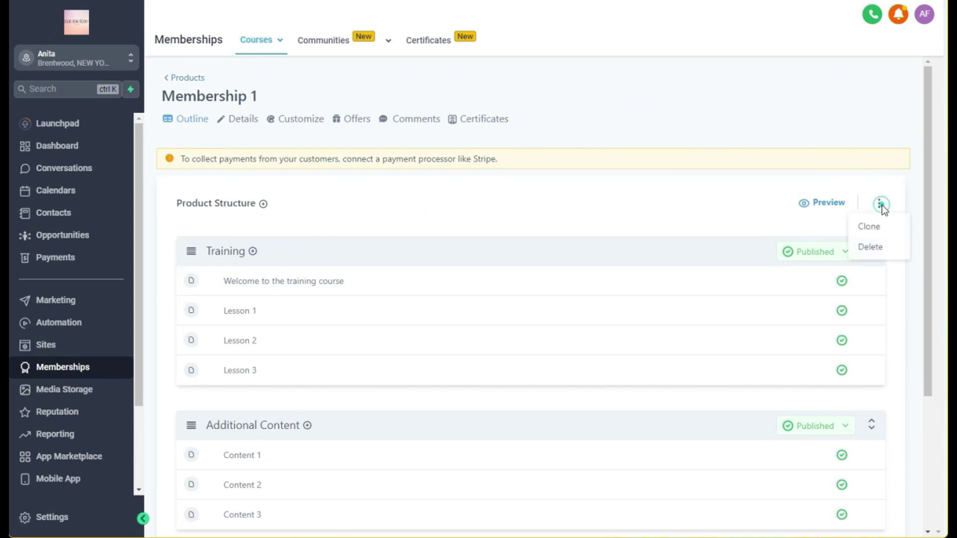
pyautogui.click(629, 208)
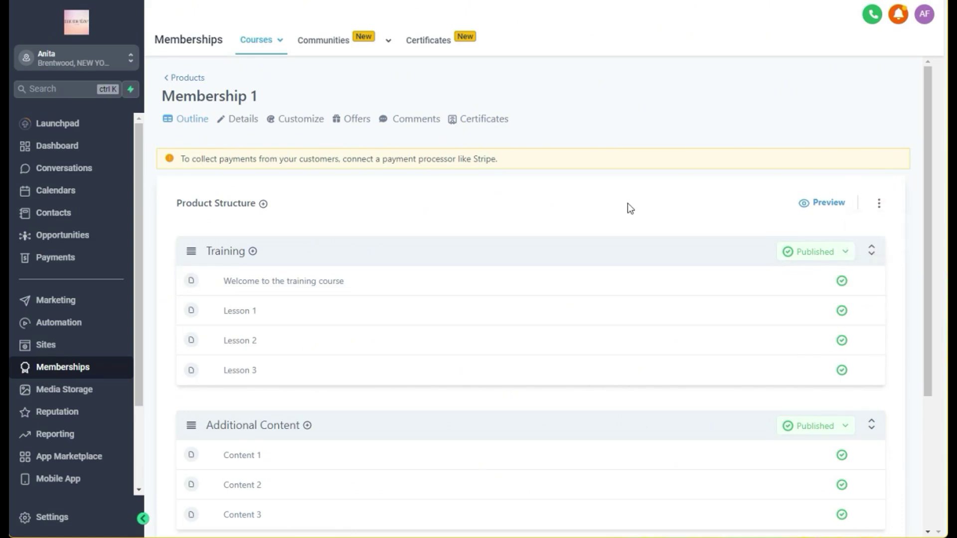
pyautogui.moveTo(836, 297)
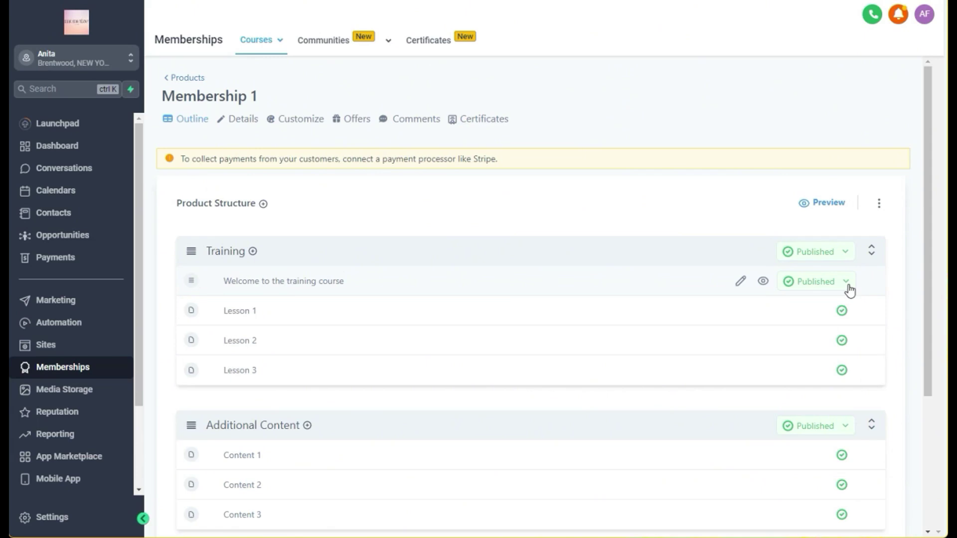
pyautogui.click(872, 255)
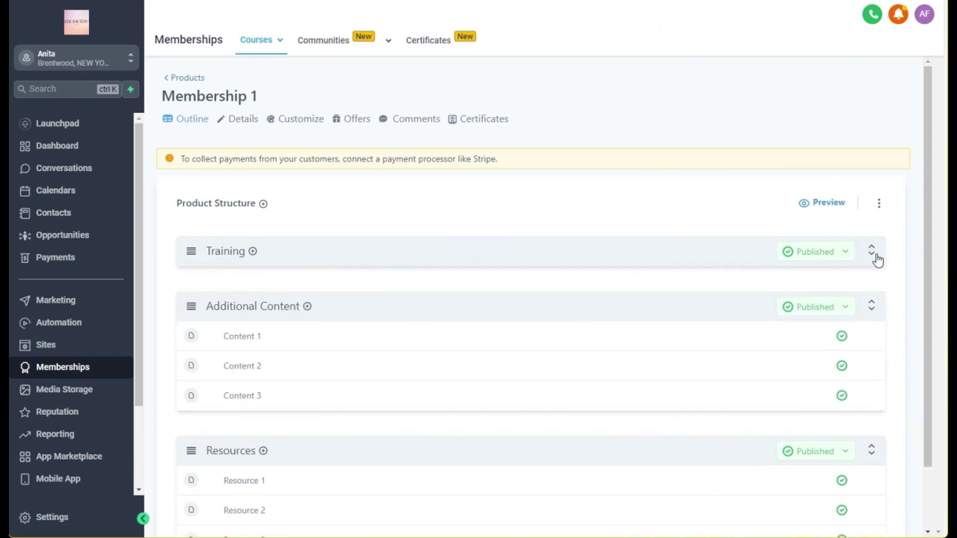
pyautogui.click(872, 255)
# View the Additional Content category's settings and return to the Membership 1 outline.
pyautogui.scroll(-4, 463, 313)
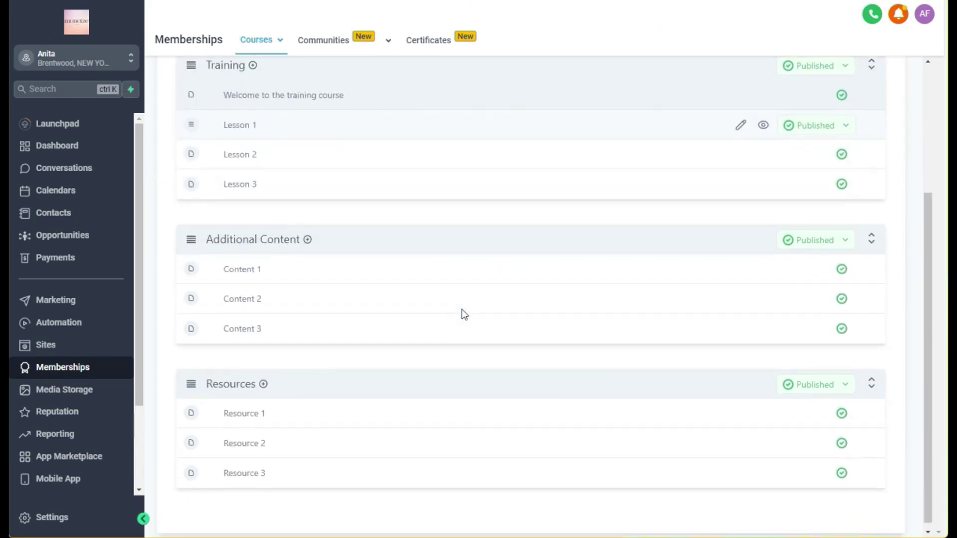
pyautogui.click(270, 245)
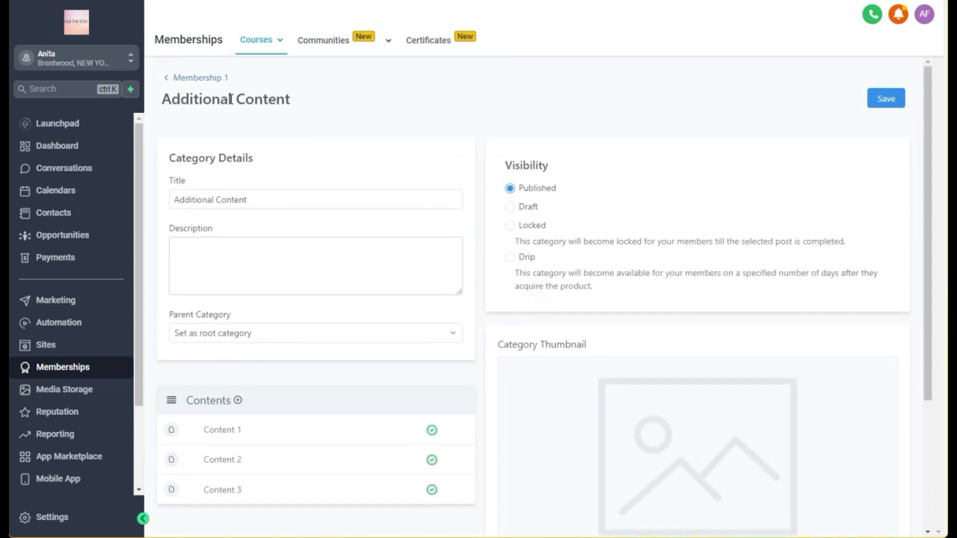
pyautogui.click(200, 78)
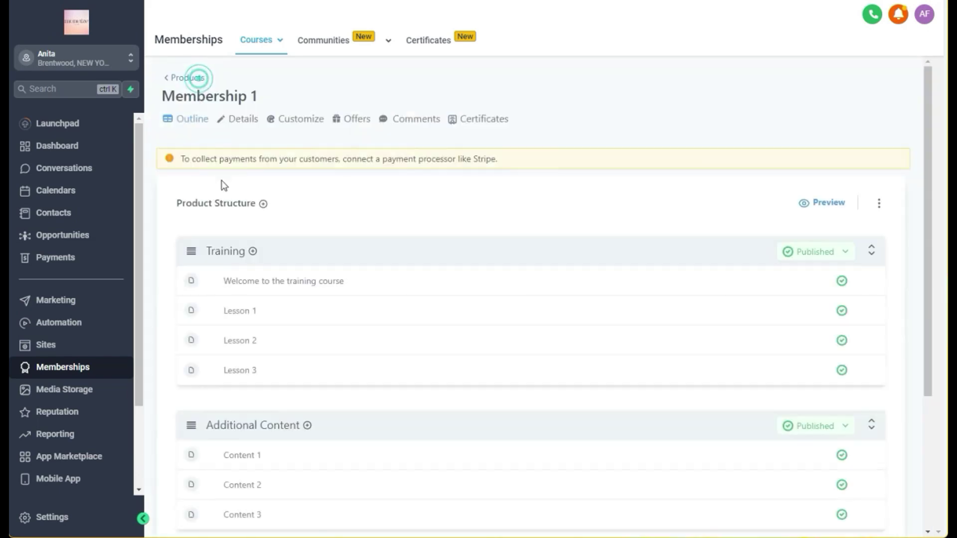
# Set the Training category's visibility to Locked, with Resource 1 as the lock post.
pyautogui.click(229, 255)
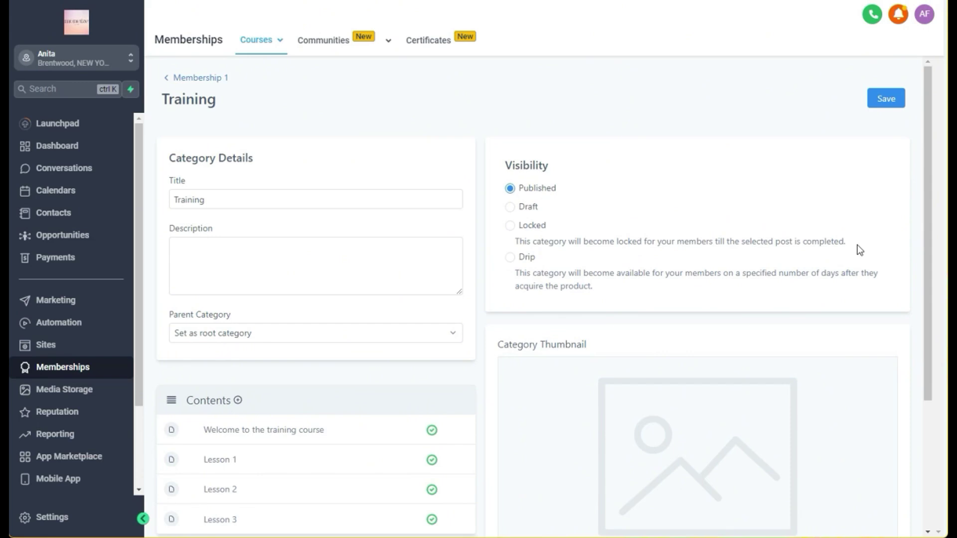
pyautogui.click(527, 262)
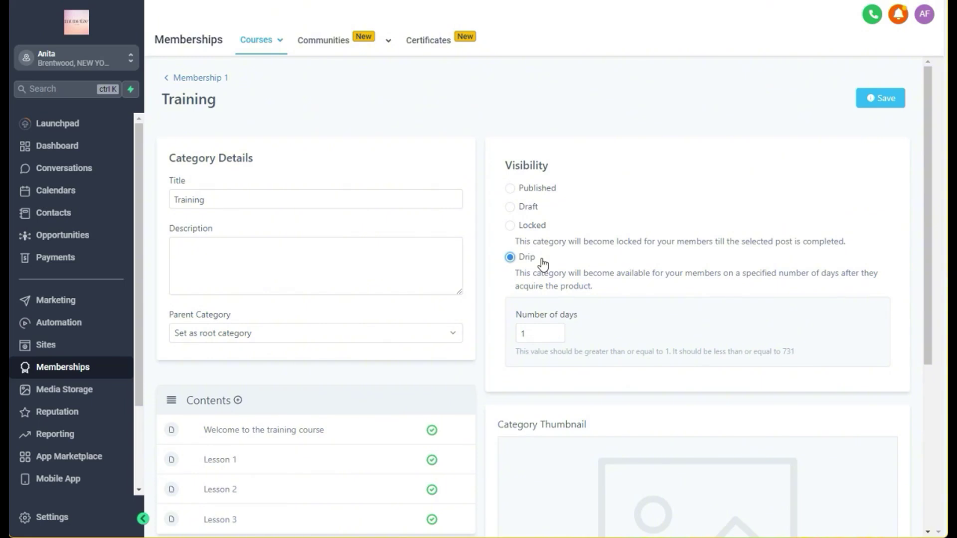
pyautogui.click(532, 226)
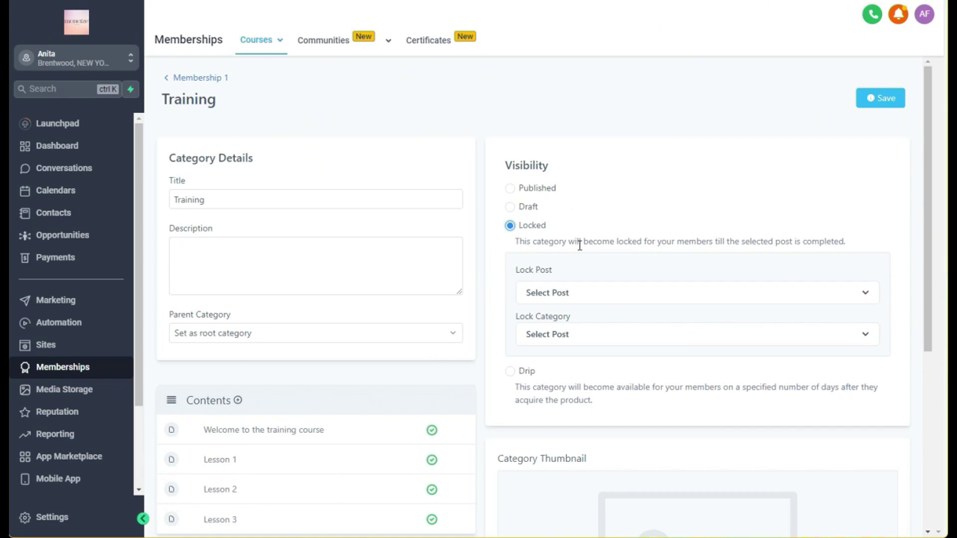
pyautogui.click(570, 295)
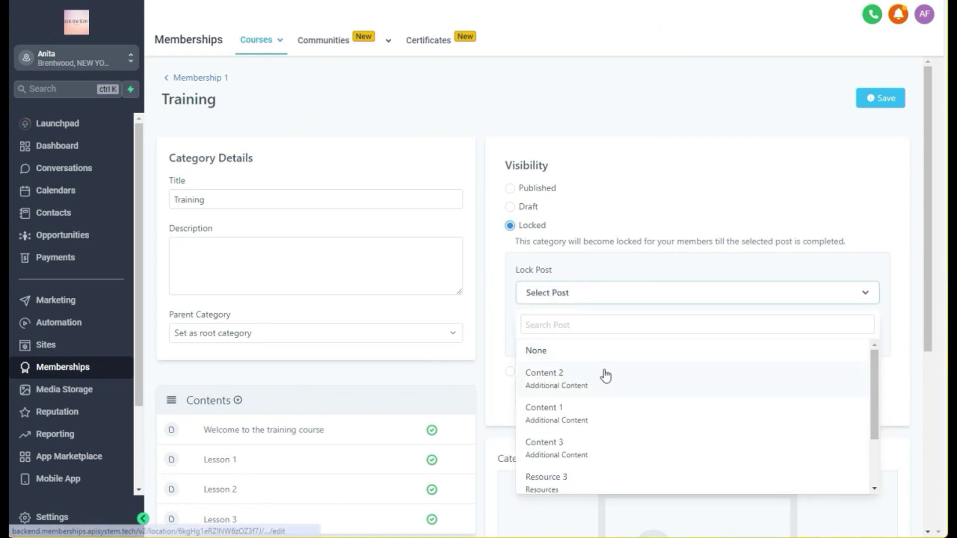
pyautogui.scroll(-2, 610, 388)
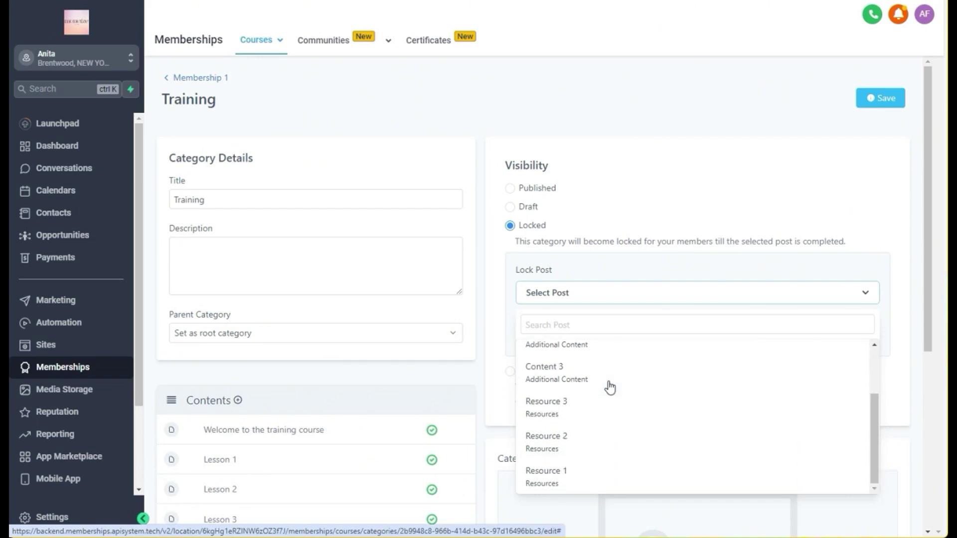
pyautogui.scroll(-1, 611, 388)
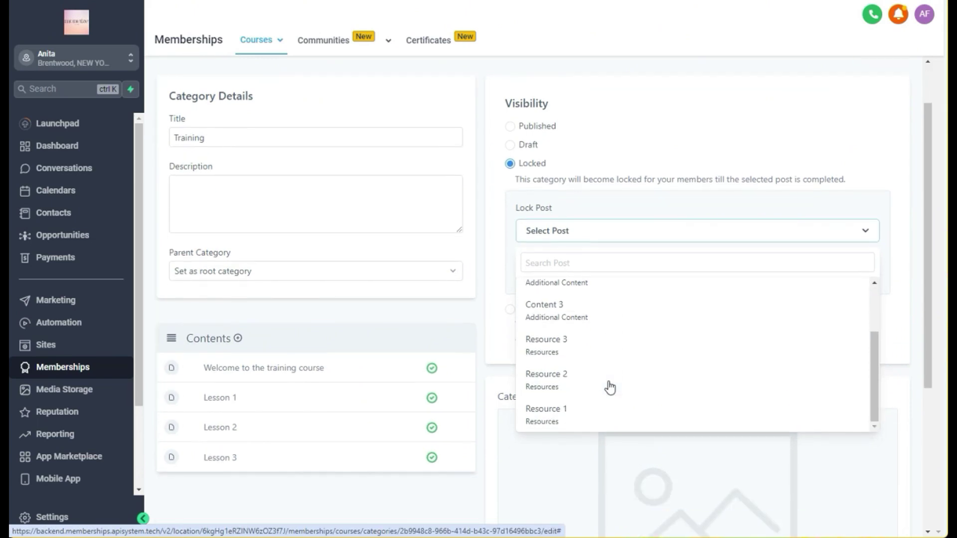
pyautogui.click(608, 411)
# Set the Training category's lock category to Additional Content and save the category.
pyautogui.click(602, 274)
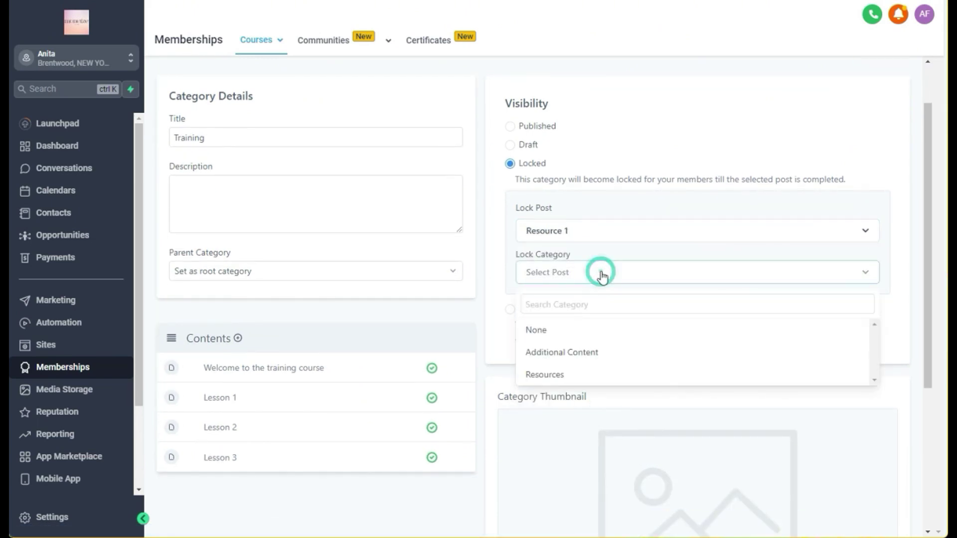
pyautogui.click(604, 353)
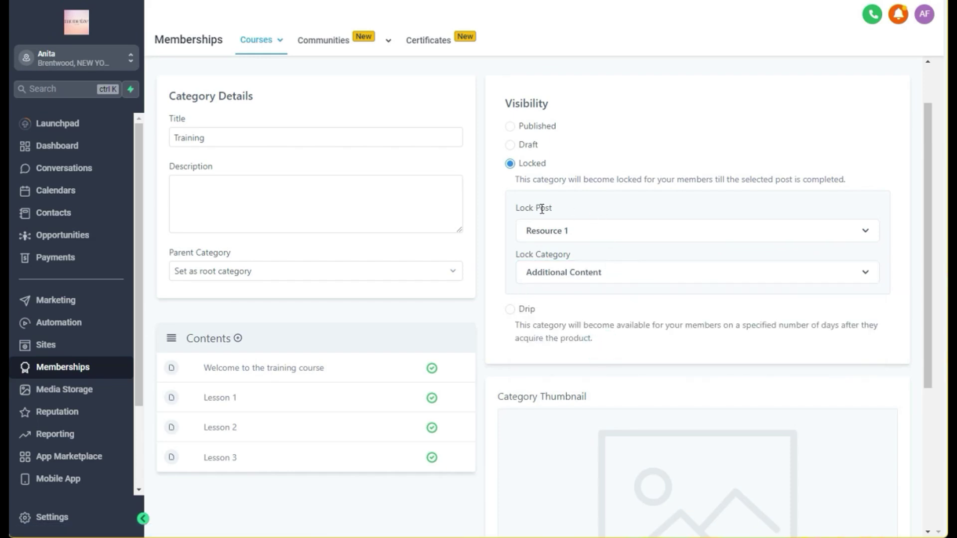
pyautogui.click(552, 240)
pyautogui.scroll(2, 491, 150)
pyautogui.click(896, 99)
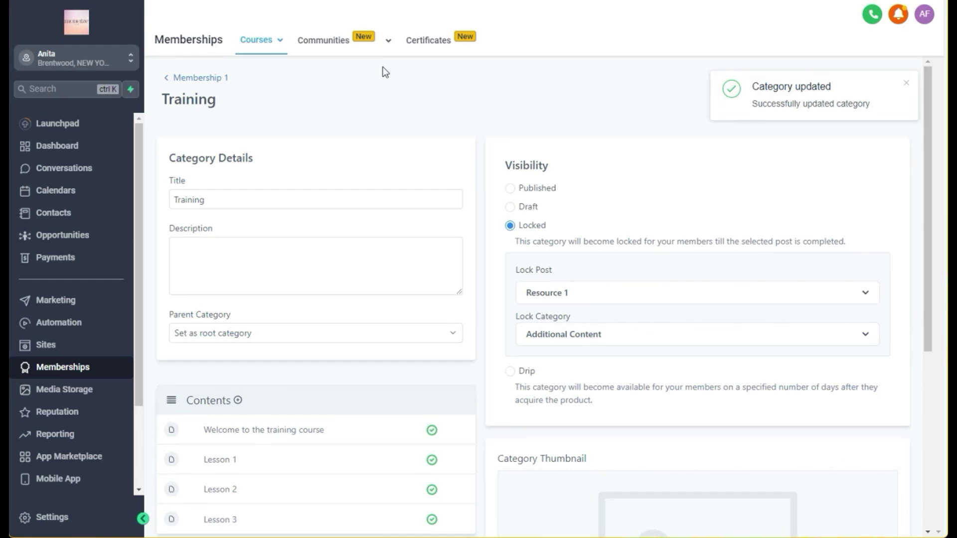
# Reopen the Welcome to the training course lesson from the outline and preview it, dismissing the notification request.
pyautogui.click(196, 80)
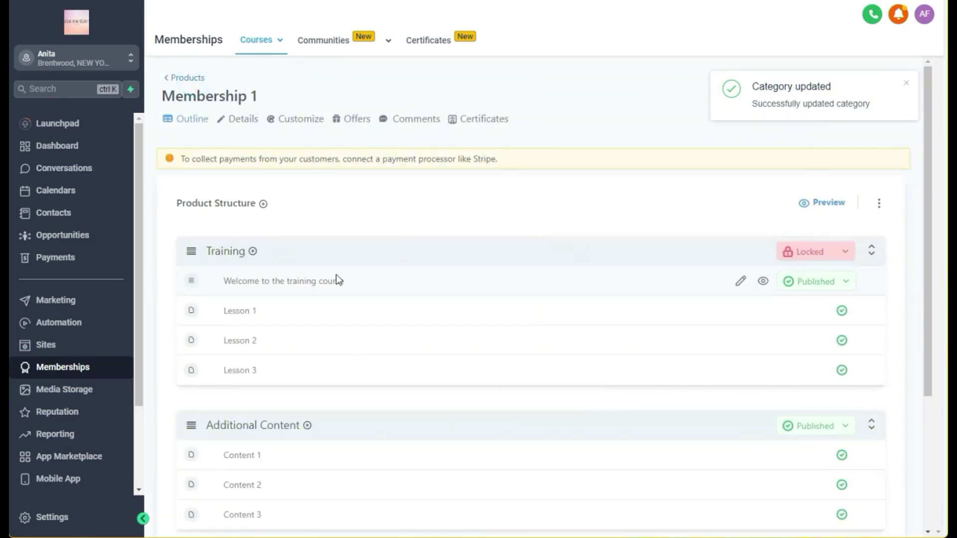
pyautogui.click(290, 288)
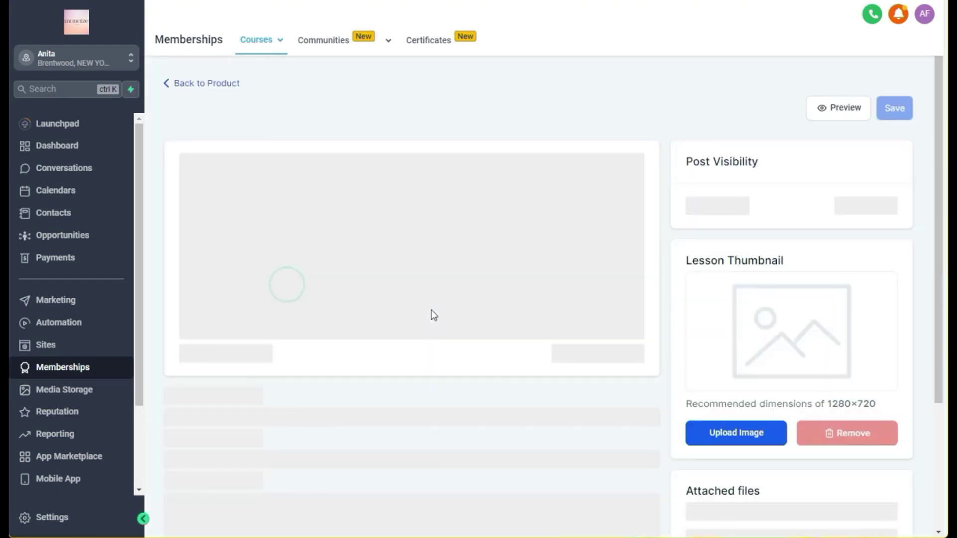
pyautogui.scroll(-1, 431, 311)
pyautogui.scroll(1, 434, 312)
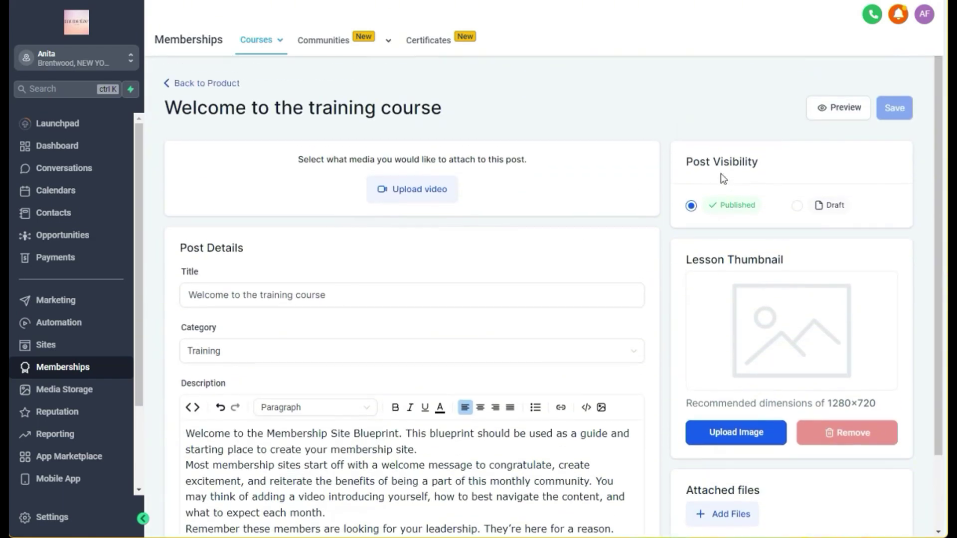
pyautogui.click(840, 107)
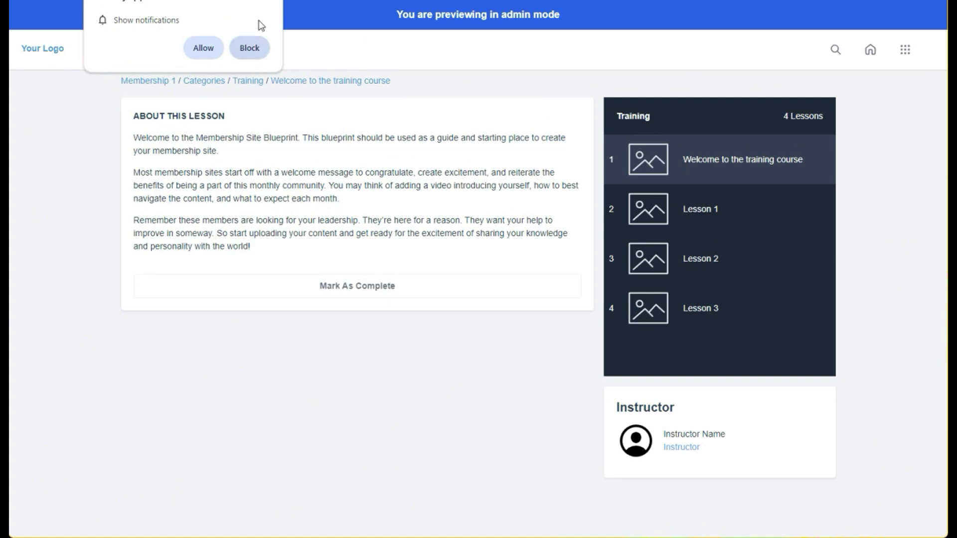
pyautogui.click(265, 4)
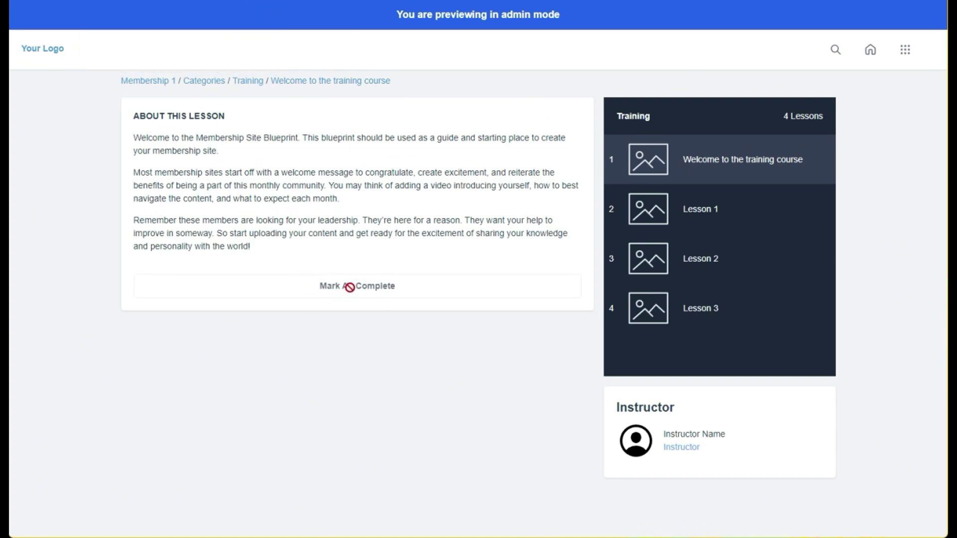
# Try to mark the previewed welcome lesson as complete, and close the preview.
pyautogui.click(369, 172)
pyautogui.click(363, 294)
pyautogui.click(364, 281)
pyautogui.click(369, 285)
pyautogui.hotkey('ctrl', 'w')
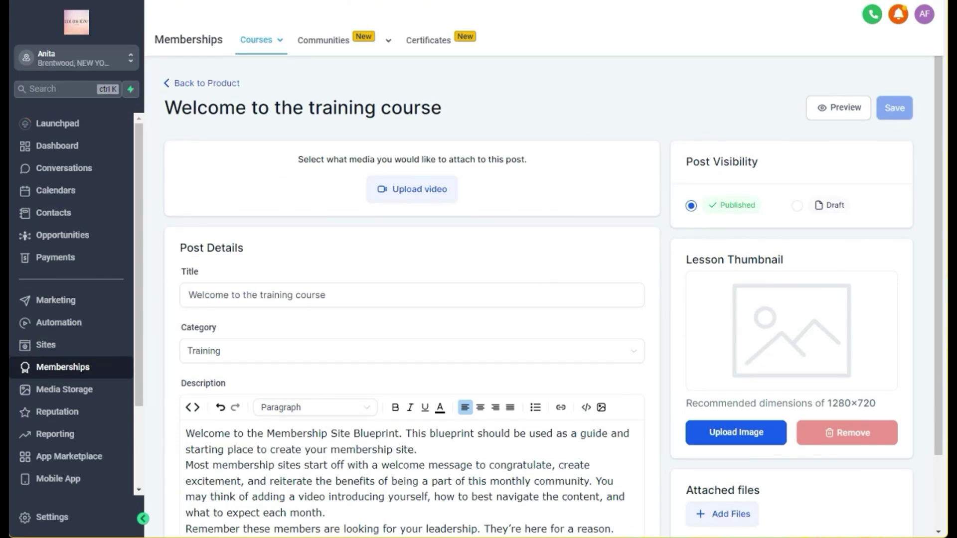
# Return to the products list and create a product from scratch with the Build your own template, named Build your own test.
pyautogui.click(206, 83)
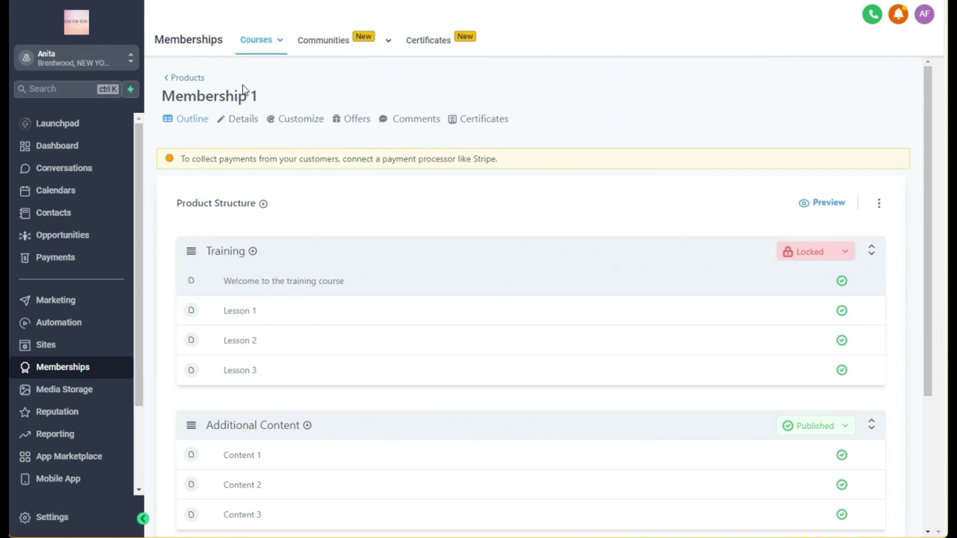
pyautogui.moveTo(278, 49)
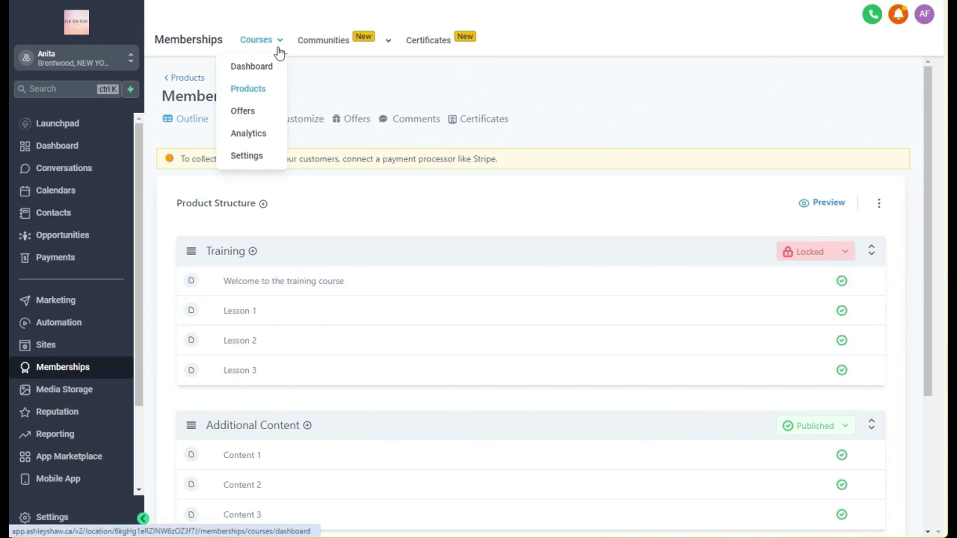
pyautogui.click(261, 88)
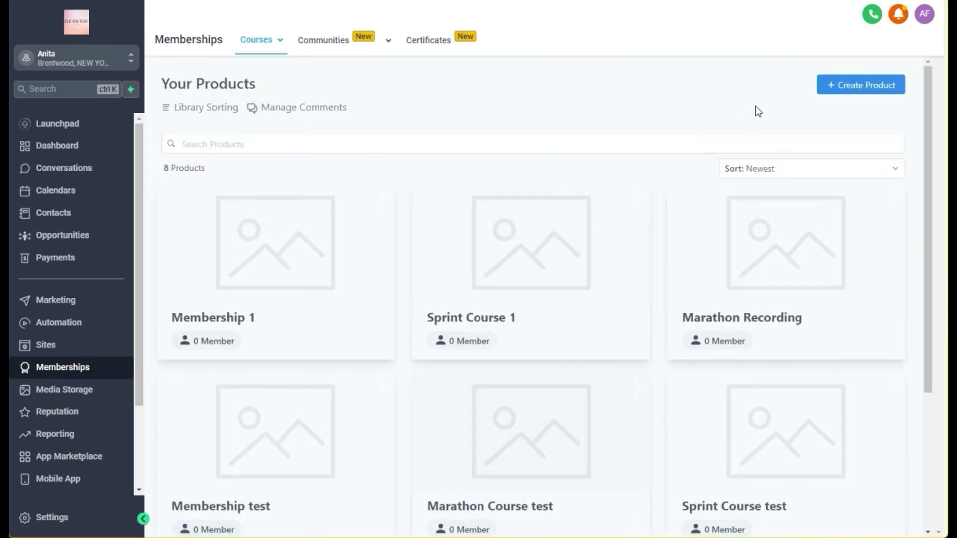
pyautogui.click(842, 86)
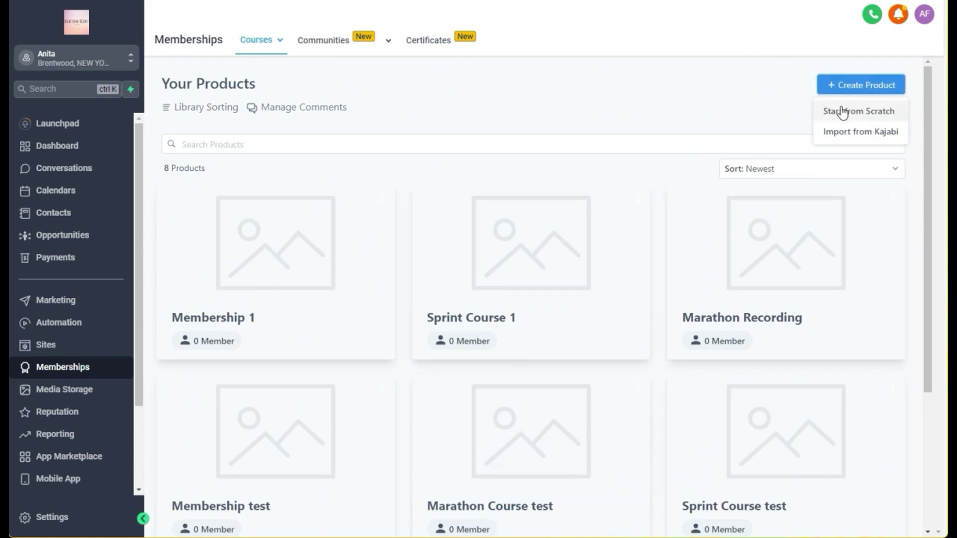
pyautogui.click(840, 109)
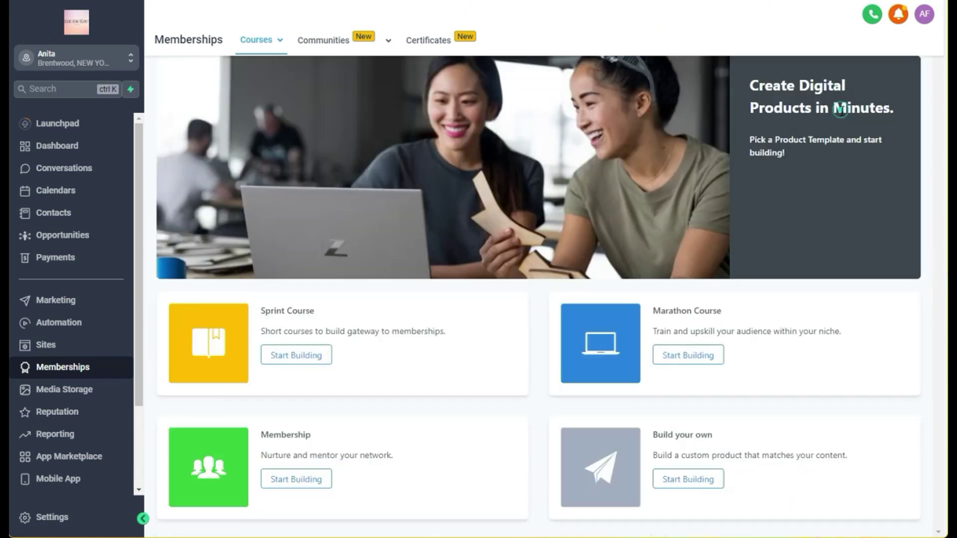
pyautogui.click(709, 481)
pyautogui.click(597, 189)
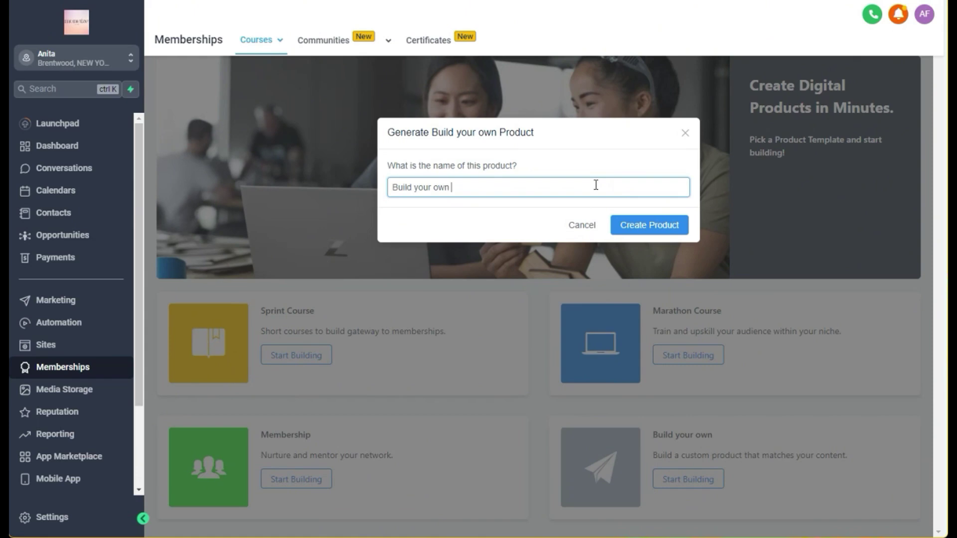
pyautogui.write('test')
pyautogui.click(634, 222)
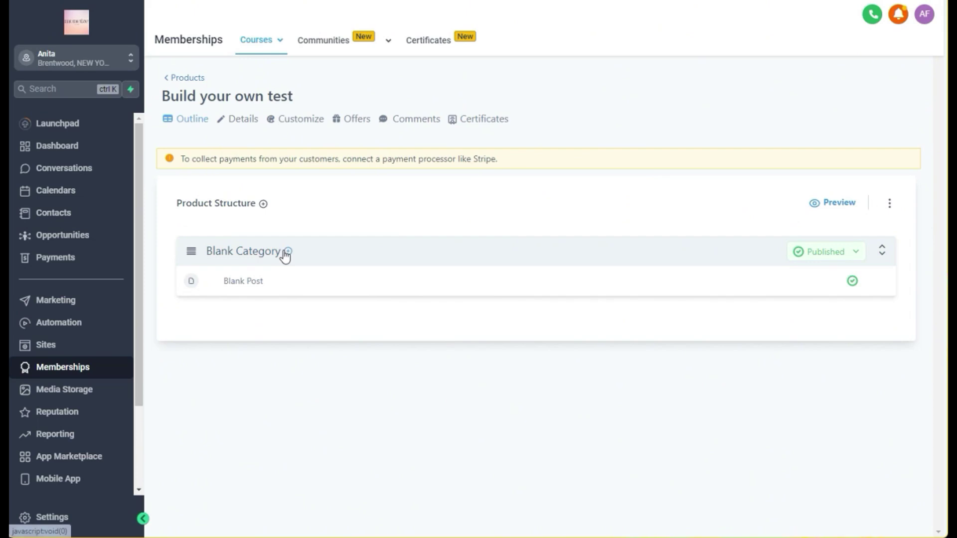
# Review the post settings of Blank Post in the Blank Category, and return to the products list.
pyautogui.click(255, 283)
pyautogui.scroll(-2, 258, 286)
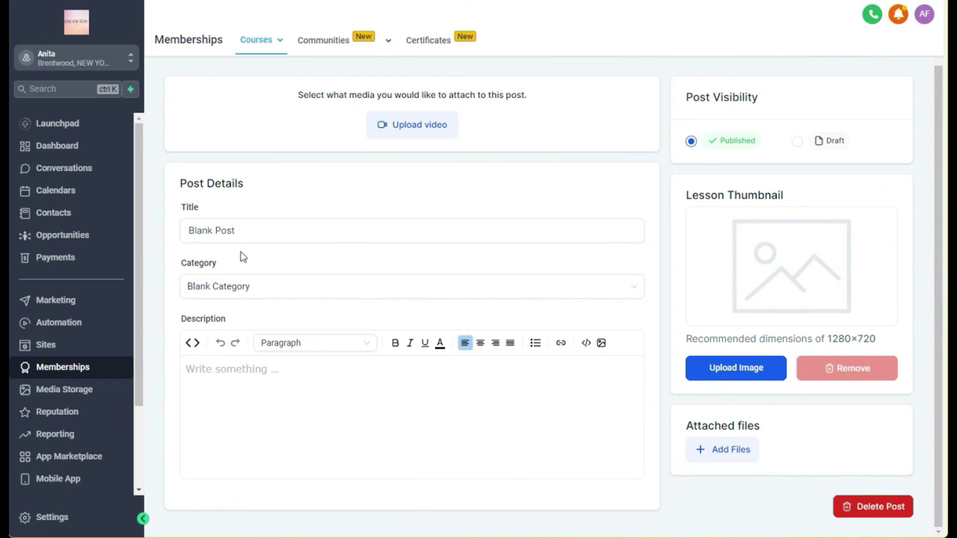
pyautogui.scroll(2, 225, 177)
pyautogui.click(216, 86)
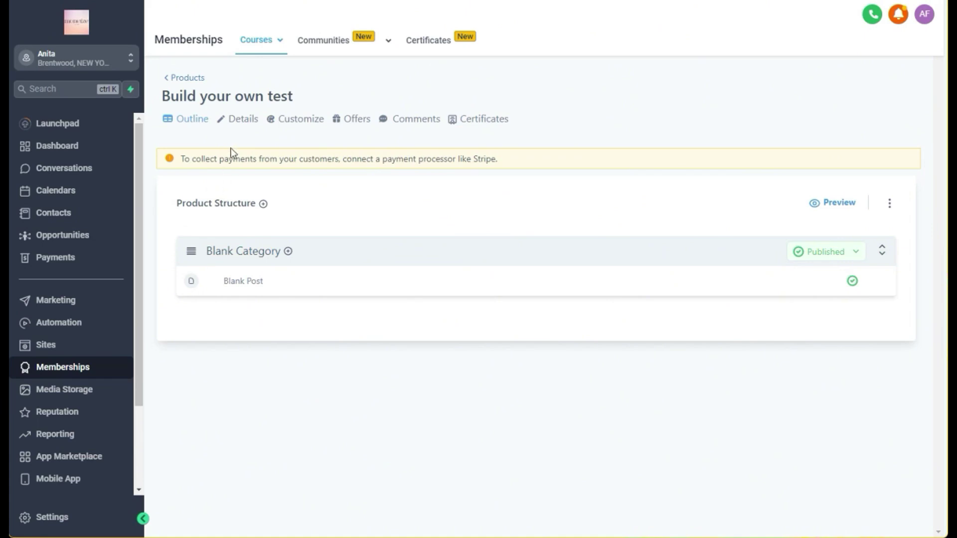
pyautogui.click(188, 79)
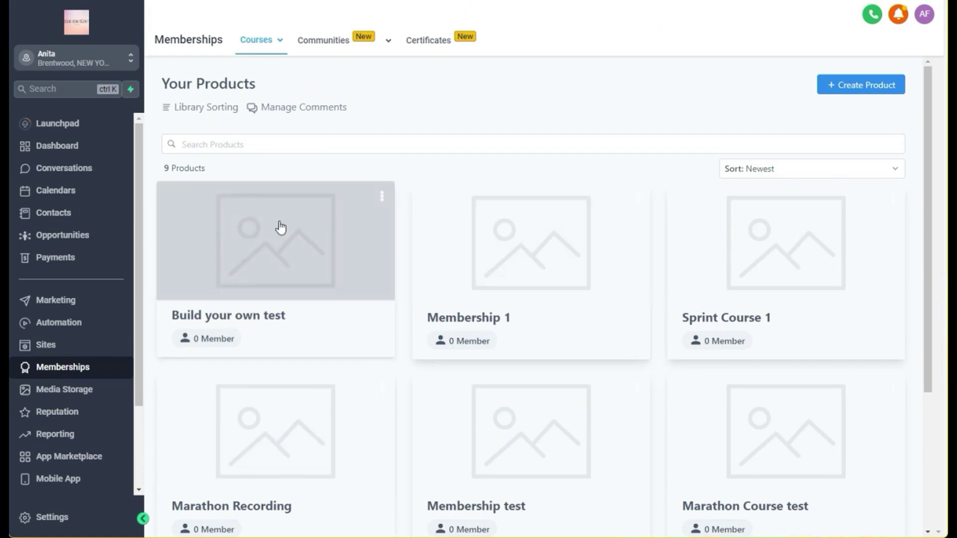
pyautogui.click(383, 197)
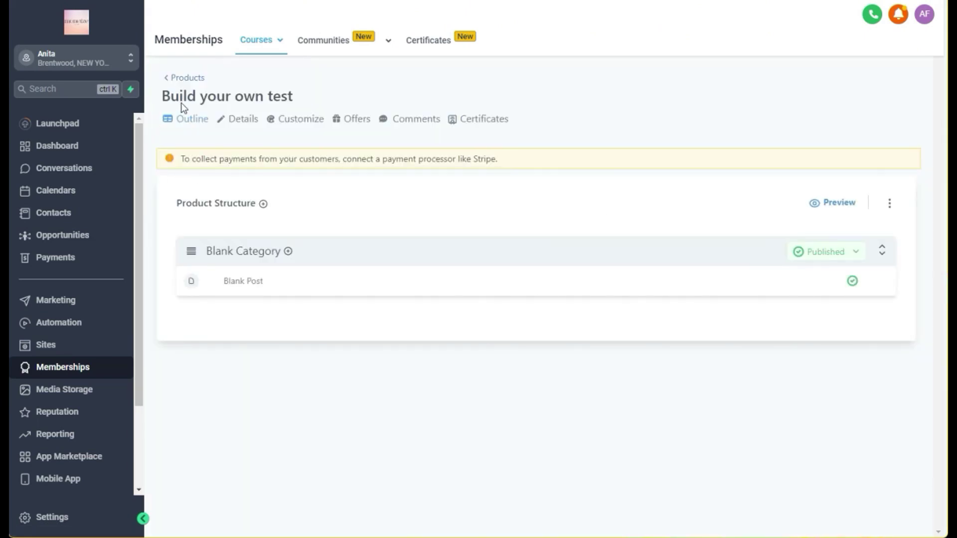
pyautogui.click(187, 78)
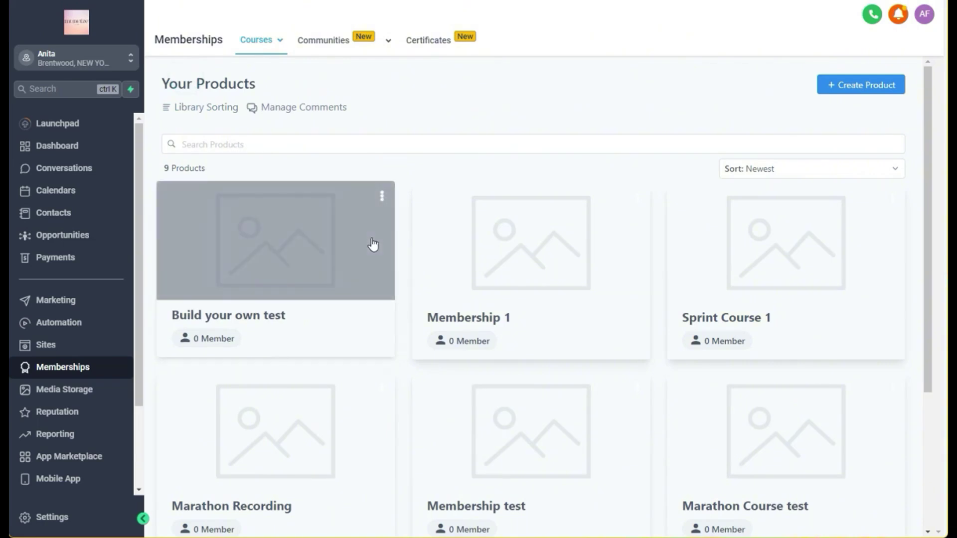
pyautogui.click(381, 196)
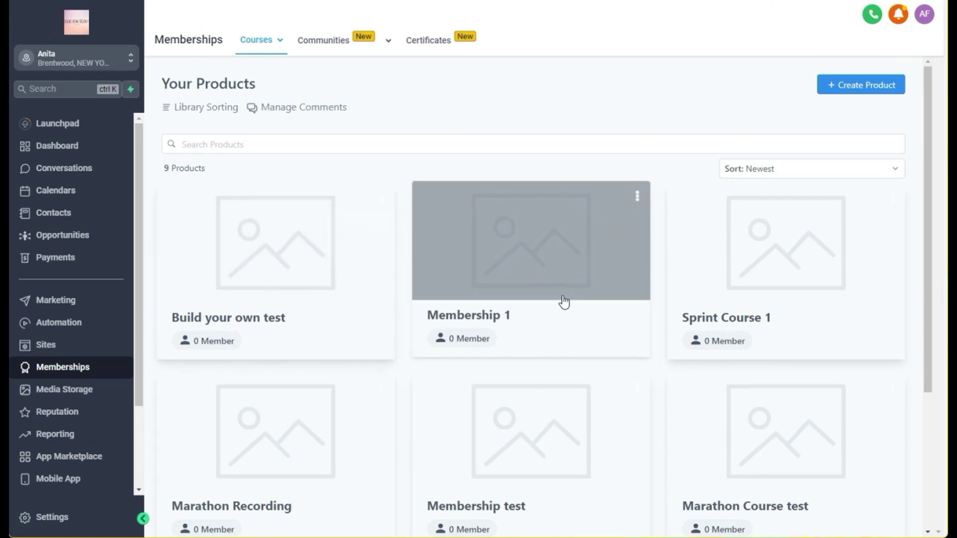
# Clone the Marathon Recording product into the current location.
pyautogui.scroll(-4, 564, 302)
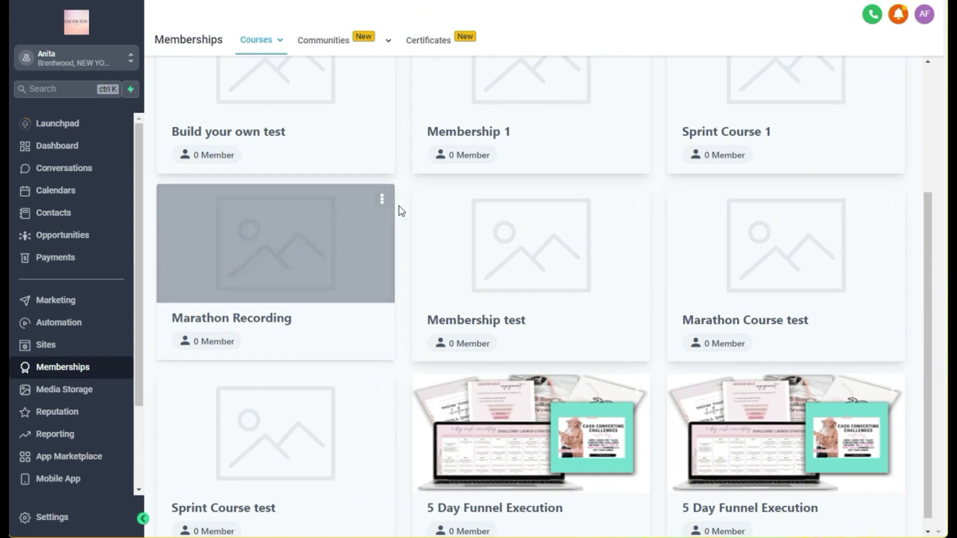
pyautogui.click(383, 200)
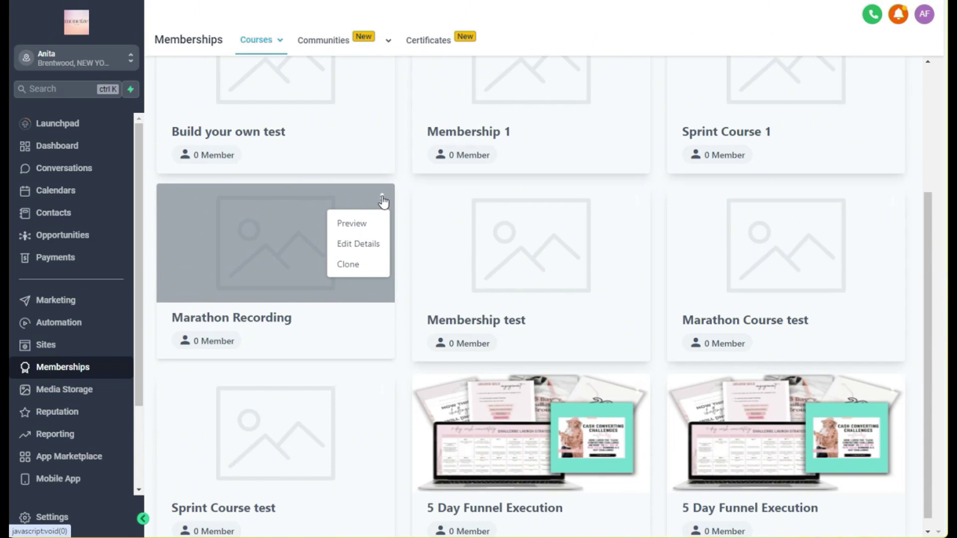
pyautogui.click(368, 265)
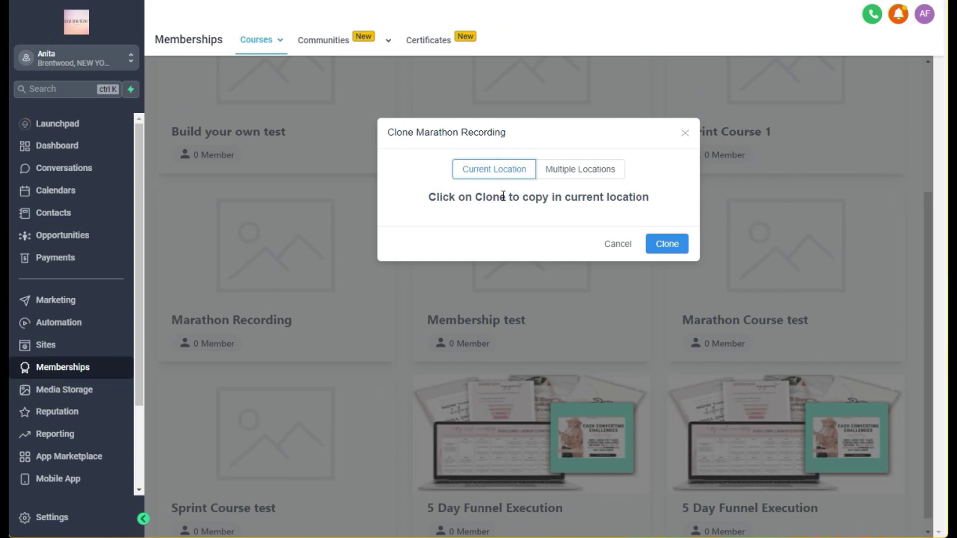
pyautogui.click(666, 244)
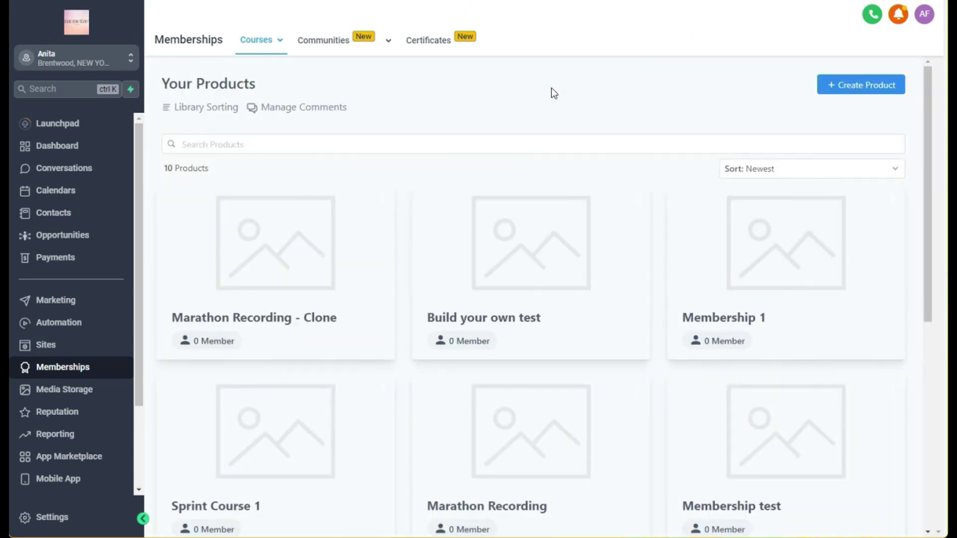
# Examine the order of products in the member library under Library Sorting, and return to the products list.
pyautogui.click(180, 111)
pyautogui.click(179, 113)
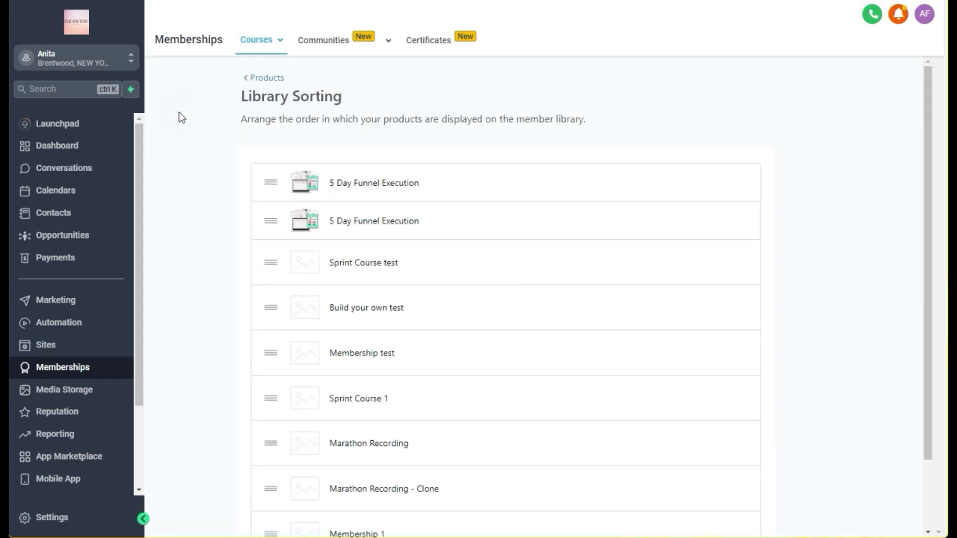
pyautogui.scroll(-2, 493, 108)
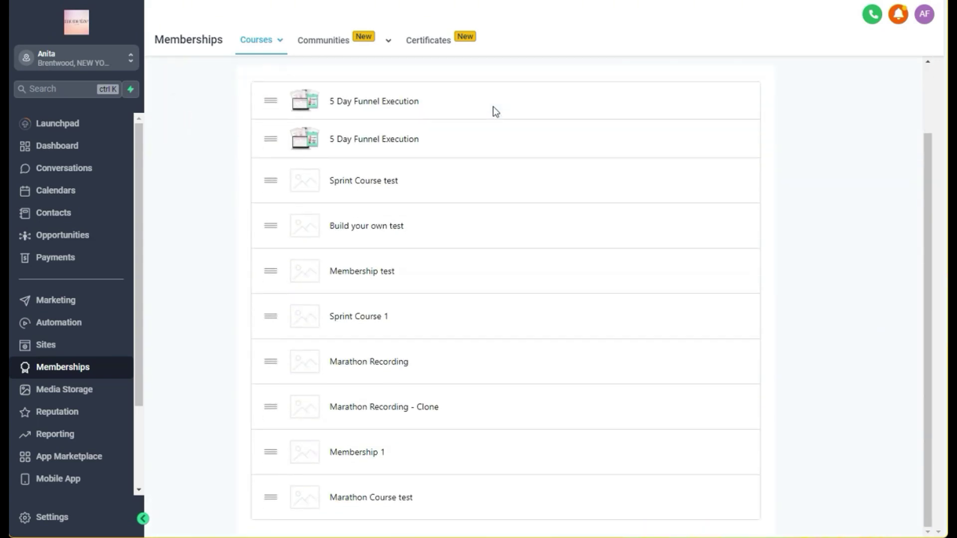
pyautogui.scroll(2, 493, 108)
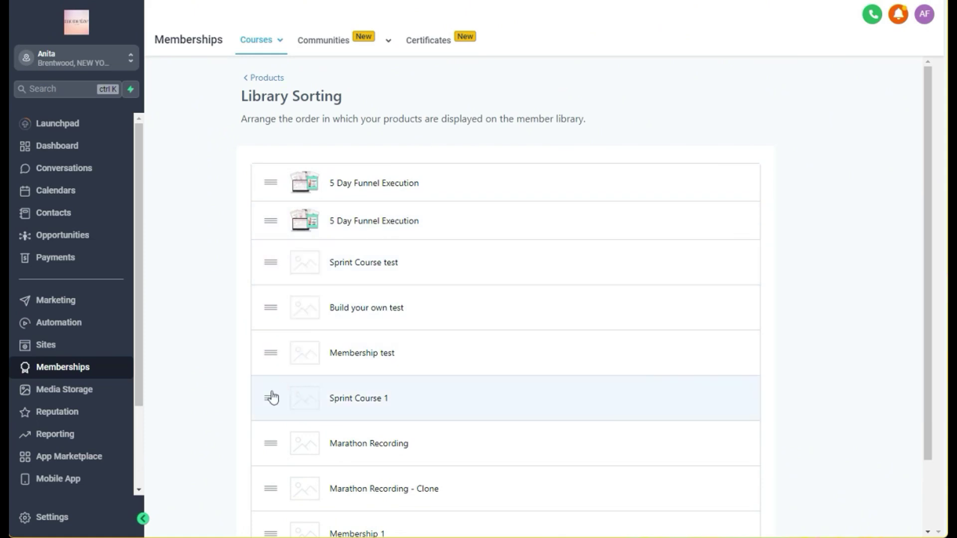
pyautogui.scroll(-2, 328, 271)
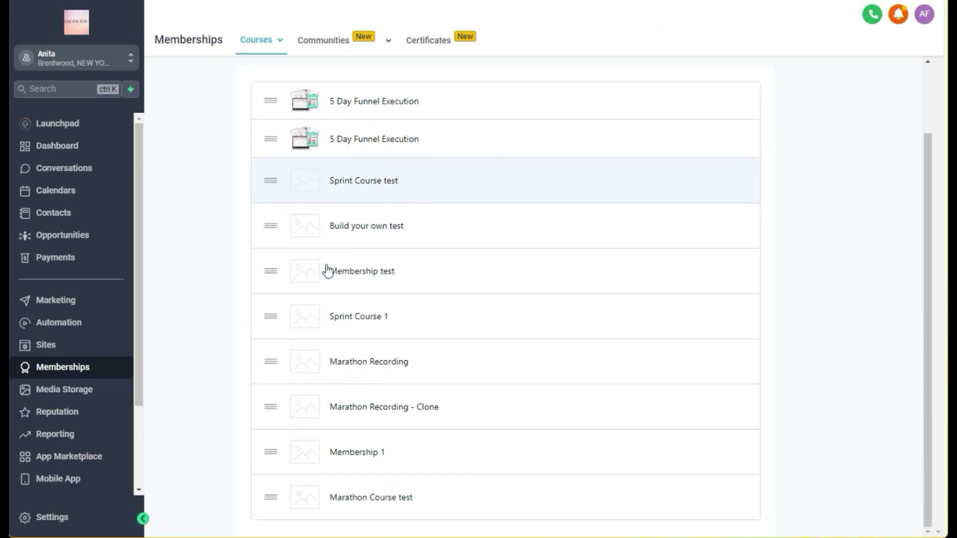
pyautogui.scroll(2, 327, 270)
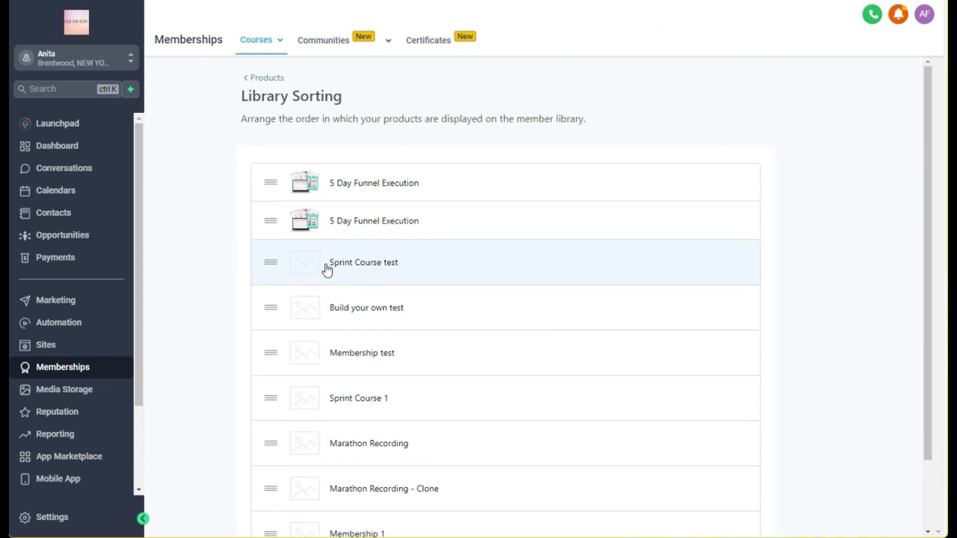
pyautogui.click(257, 78)
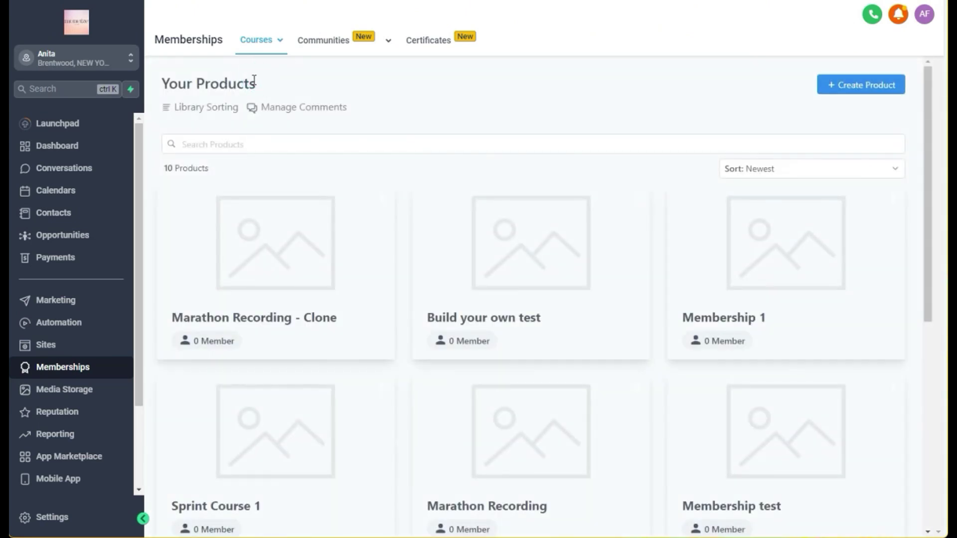